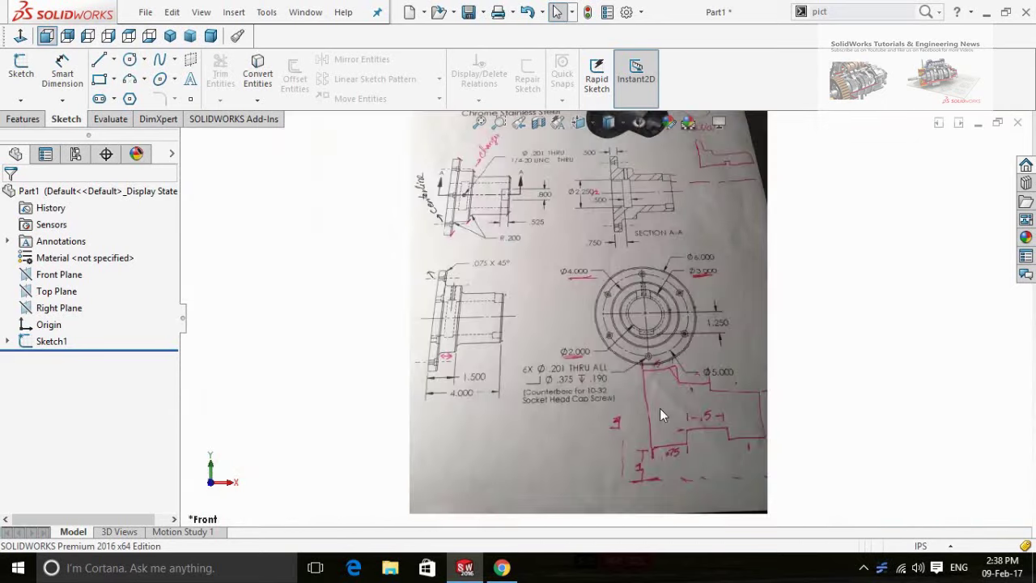
Check the hand-drawn section profile in the reference picture and start a new sketch on the Front Plane
scroll(672, 434, "down", 4)
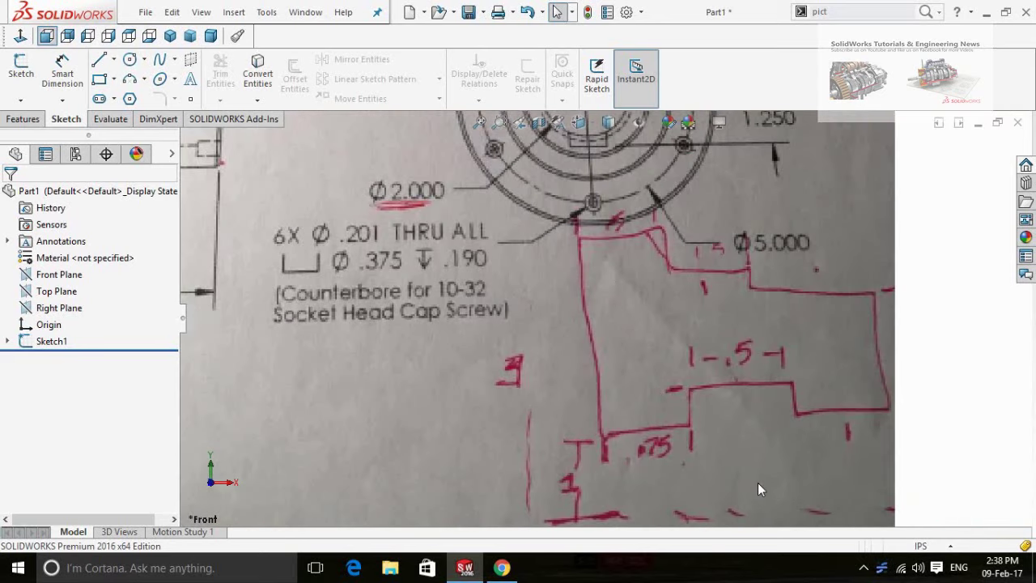
scroll(760, 488, "up", 2)
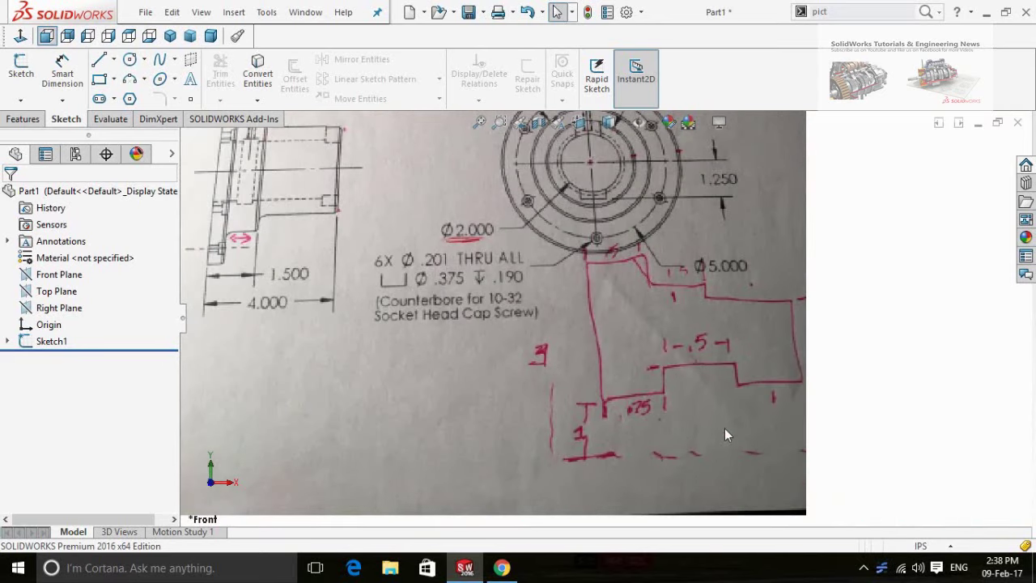
scroll(578, 372, "up", 5)
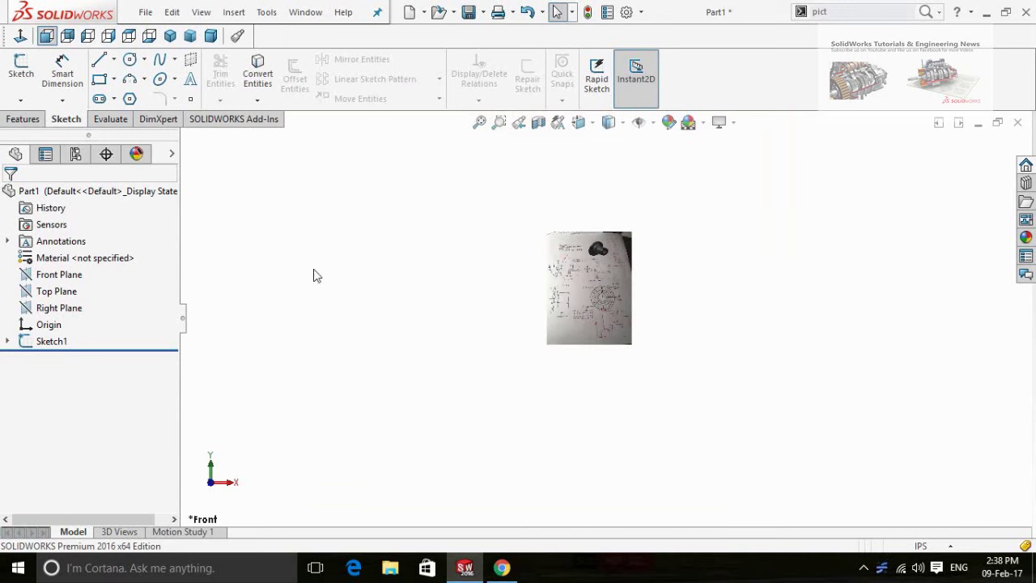
left_click(59, 275)
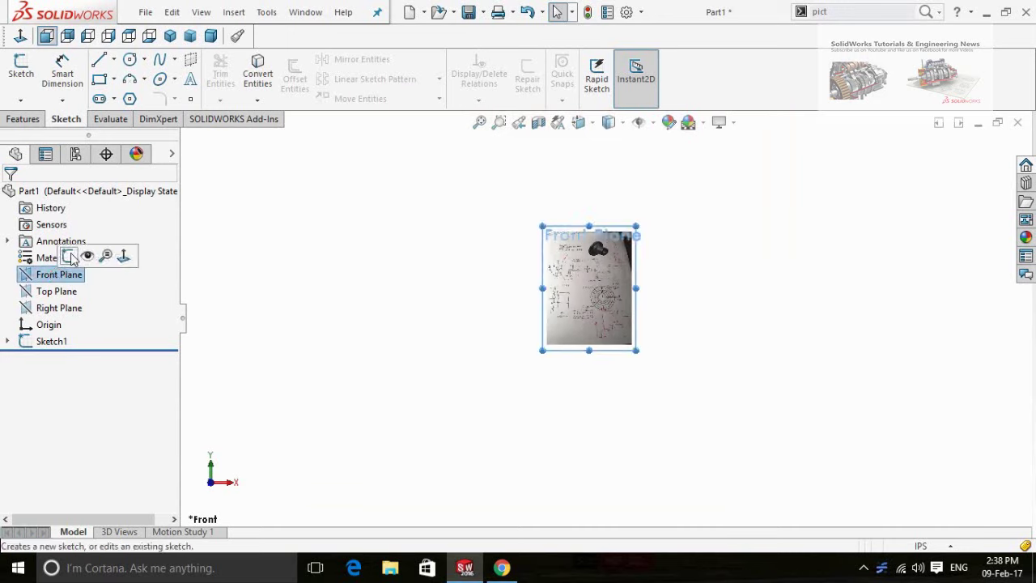
left_click(70, 256)
scroll(433, 324, "down", 3)
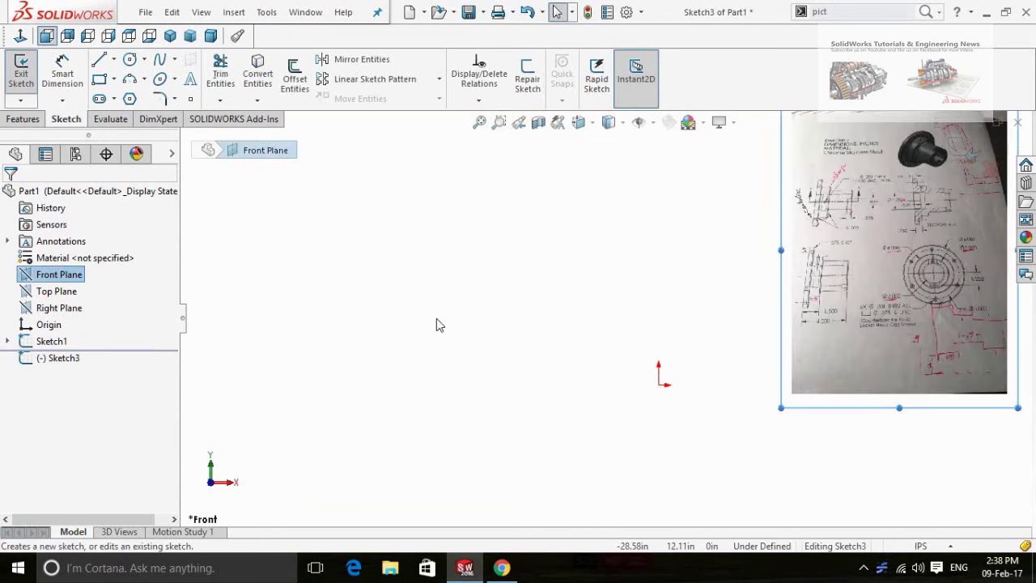
left_click(518, 328)
Draw a horizontal centerline about 41.4 in long, running left from the origin
left_click(114, 61)
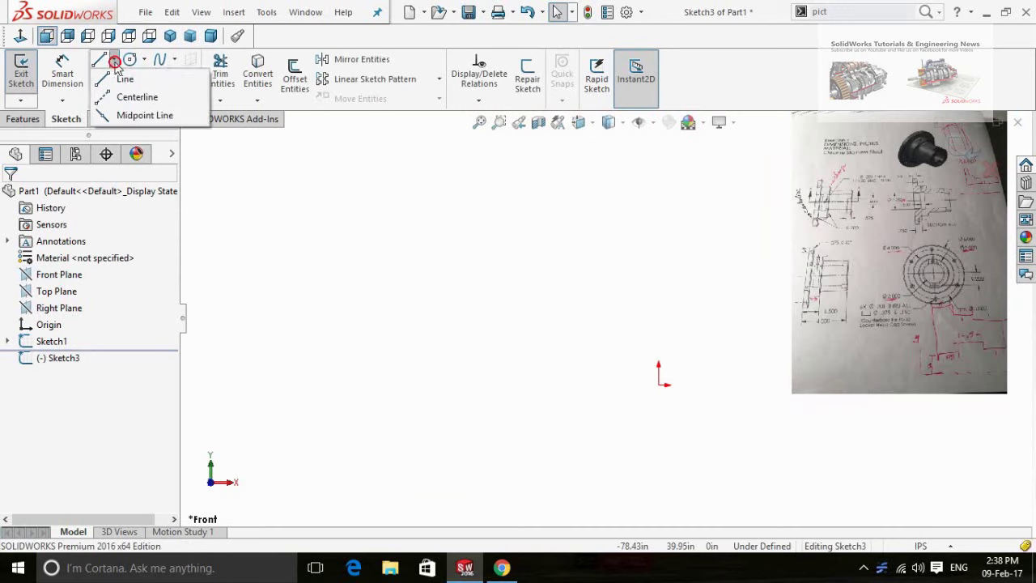
left_click(133, 98)
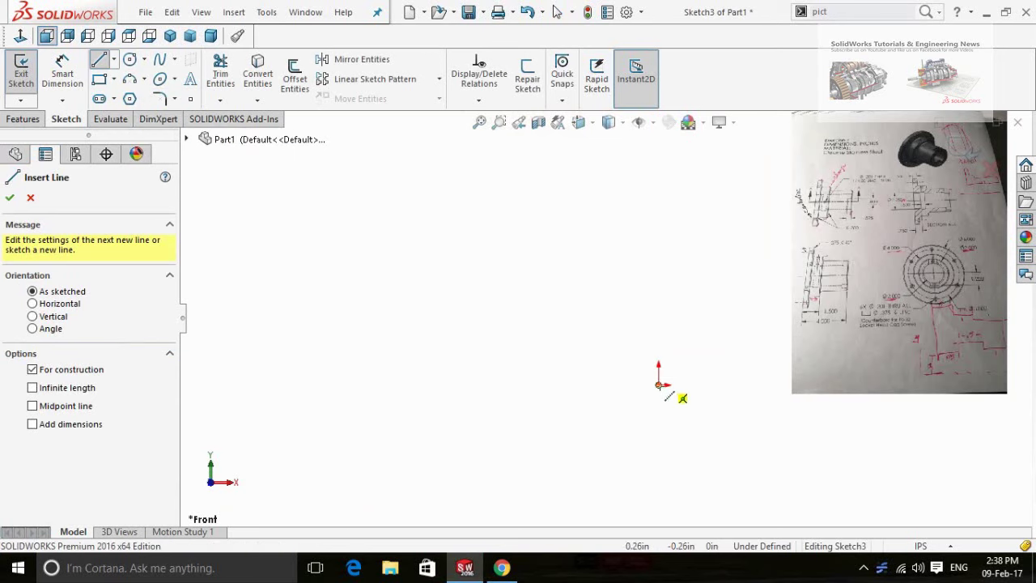
left_click(660, 387)
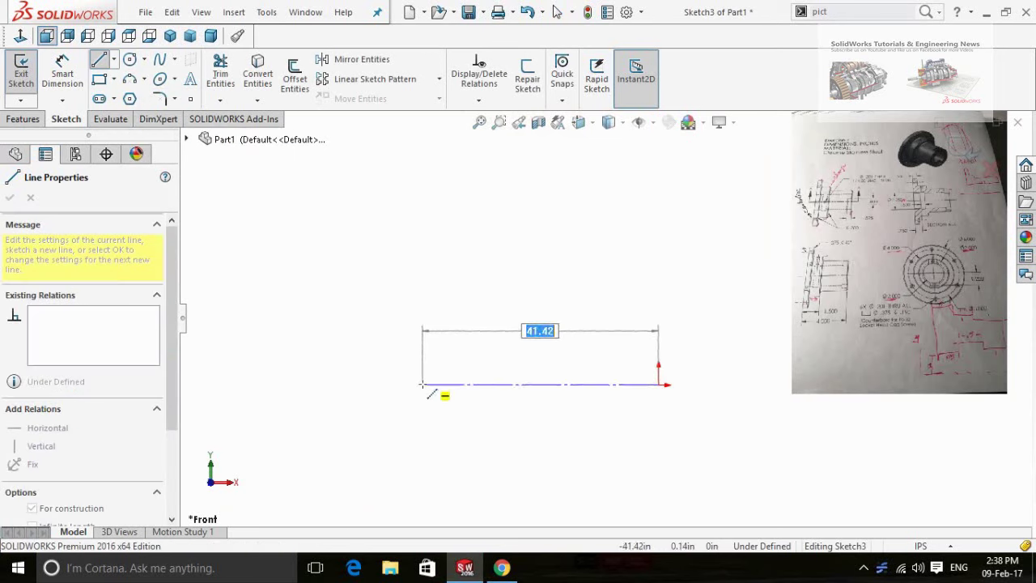
left_click(422, 384)
left_click(10, 200)
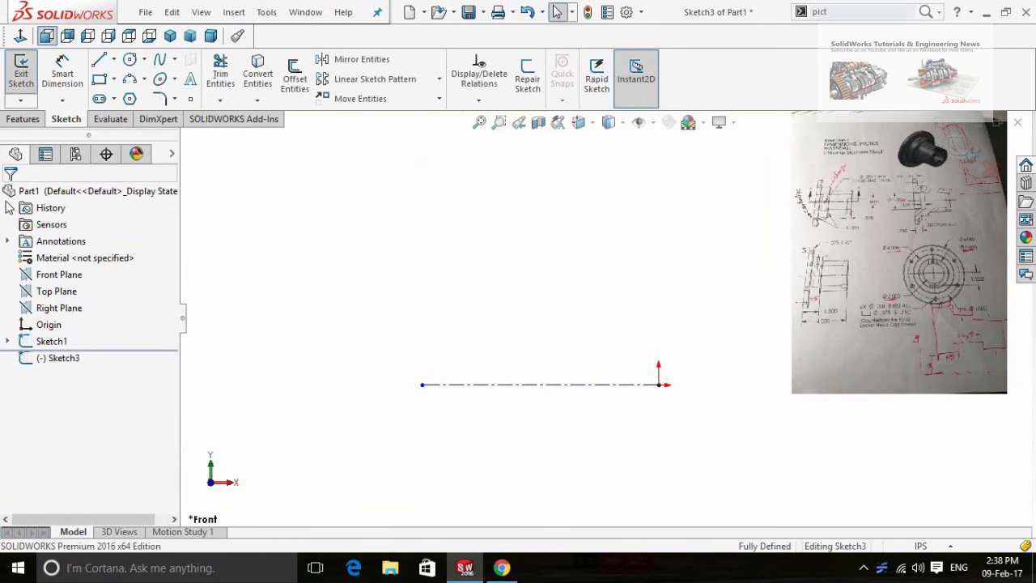
Sketch a closed profile above the centerline with a shallow rectangular recess in its lower edge and two steps descending to the right along its upper side
key("l")
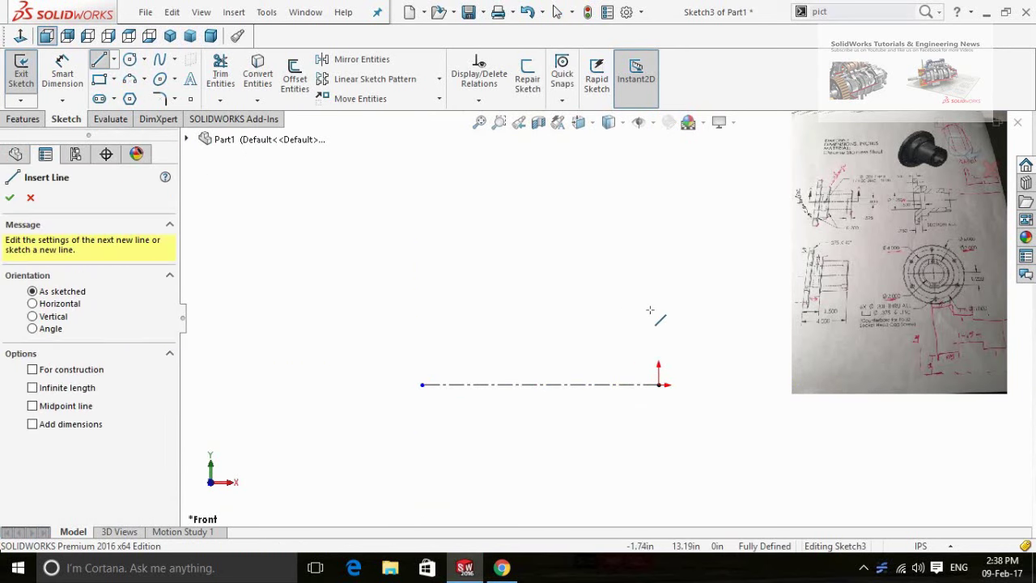
left_click(658, 307)
left_click(589, 308)
left_click(589, 290)
left_click(539, 290)
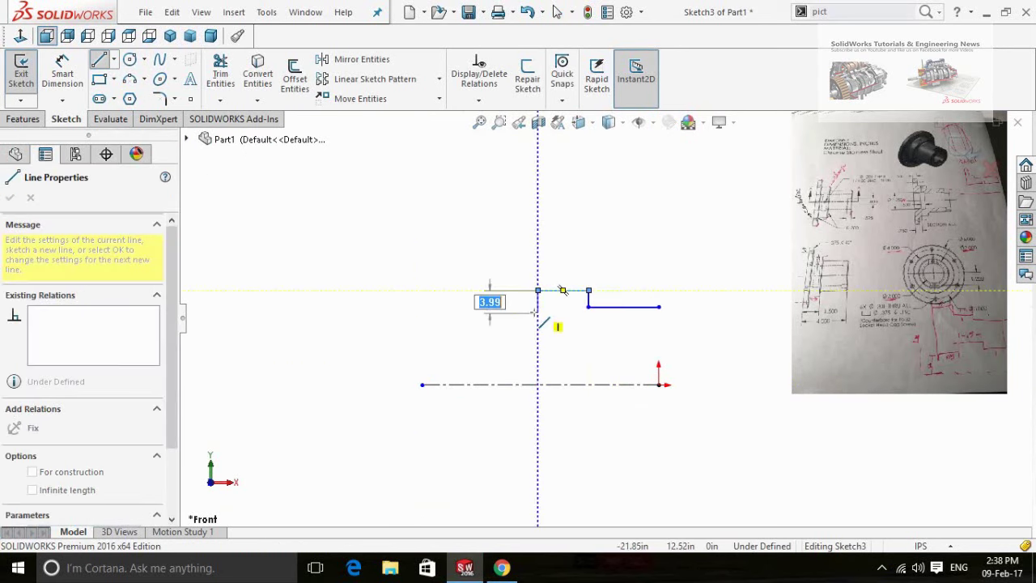
left_click(538, 308)
left_click(460, 307)
left_click(460, 182)
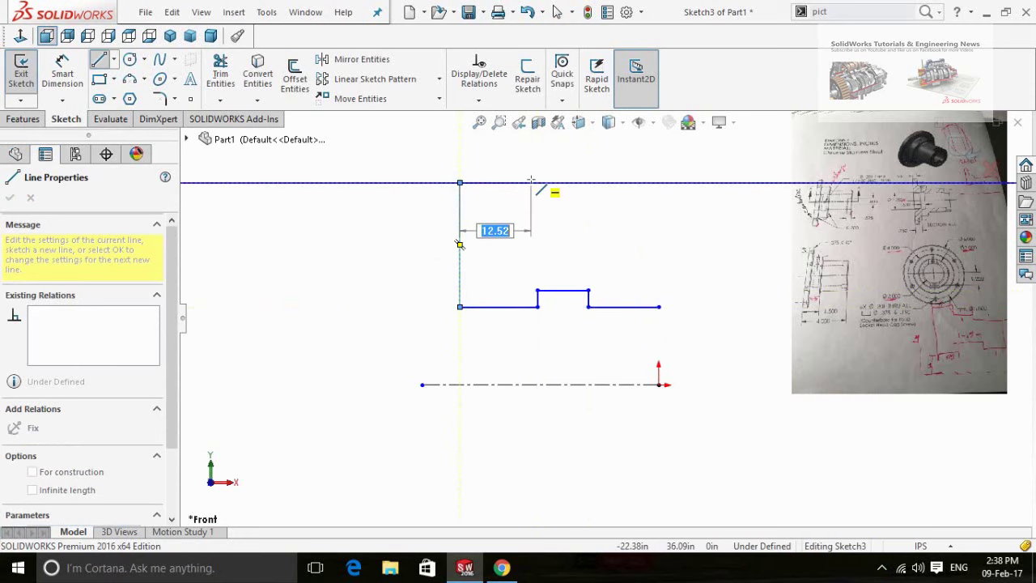
left_click(531, 183)
left_click(531, 214)
left_click(595, 214)
left_click(595, 245)
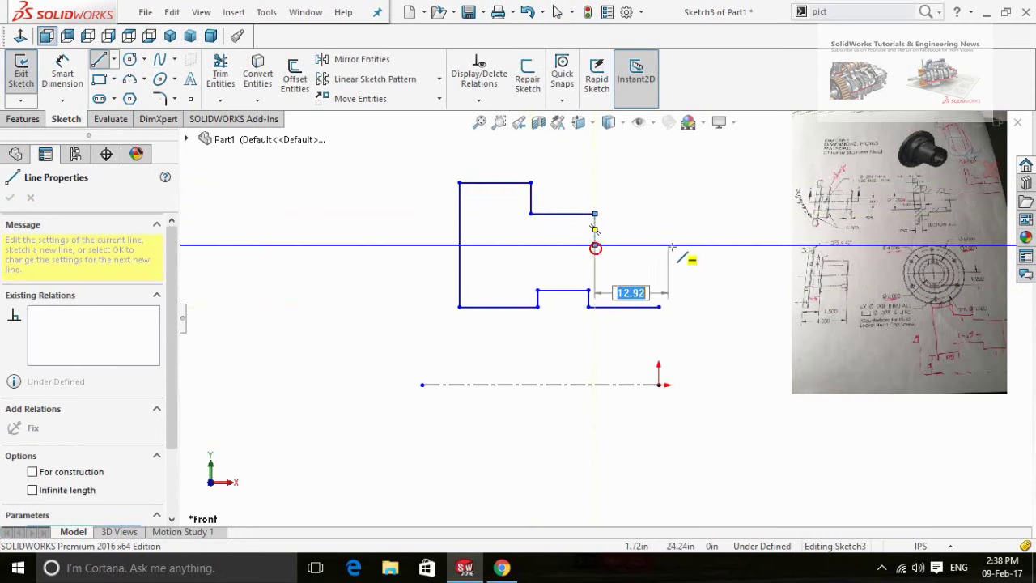
left_click(659, 307)
Dimension the profile's top edge as a 6 in diameter about the centerline, following the reference drawing
right_click_drag(726, 432, 733, 324)
scroll(943, 287, "down", 5)
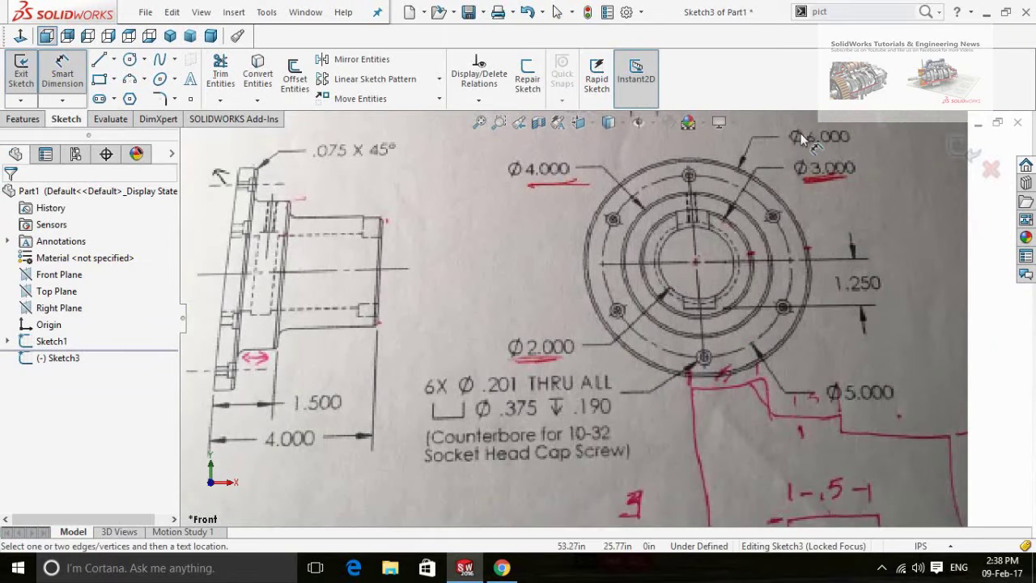
scroll(475, 335, "up", 7)
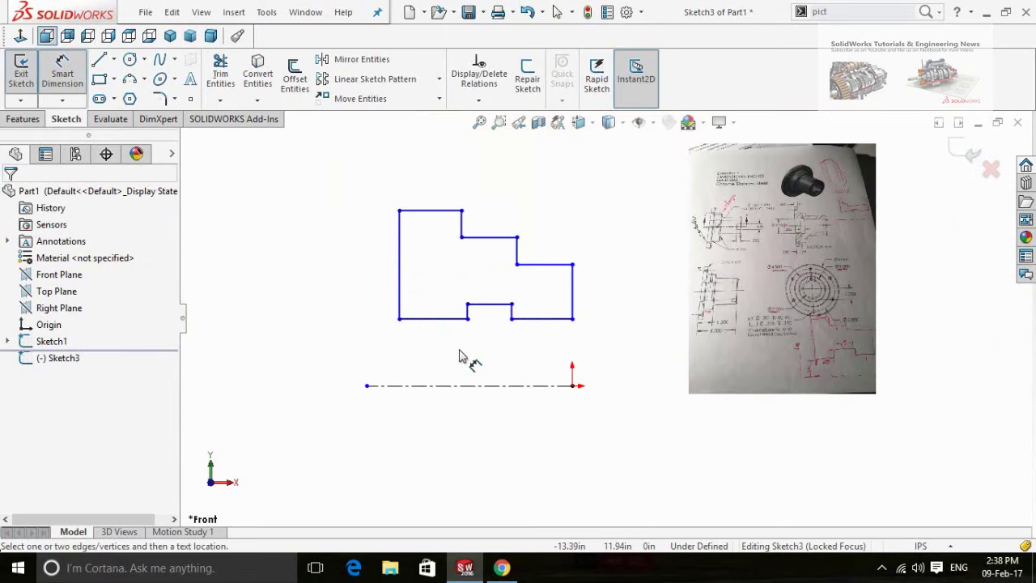
left_click(428, 211)
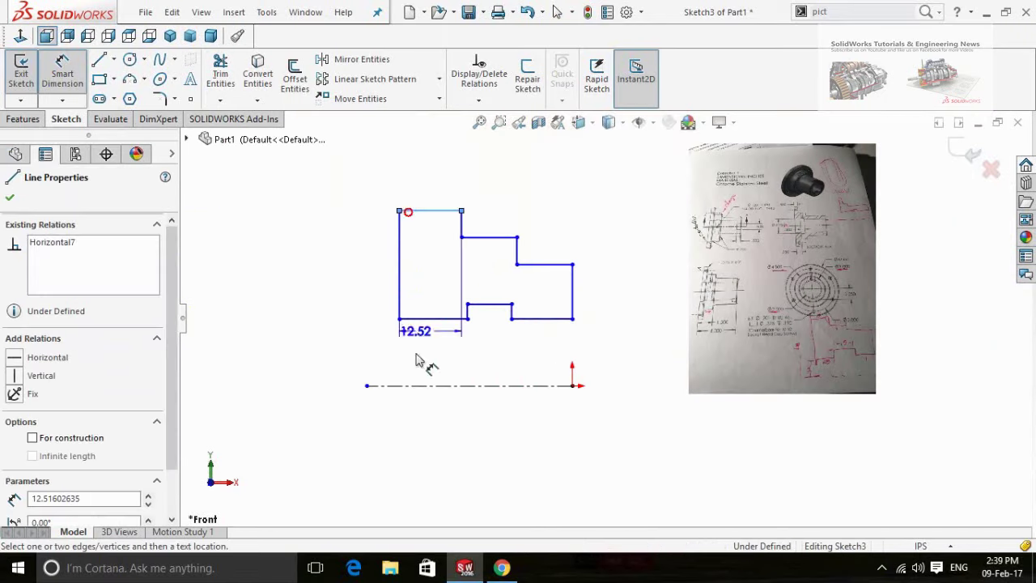
left_click(421, 386)
left_click(332, 421)
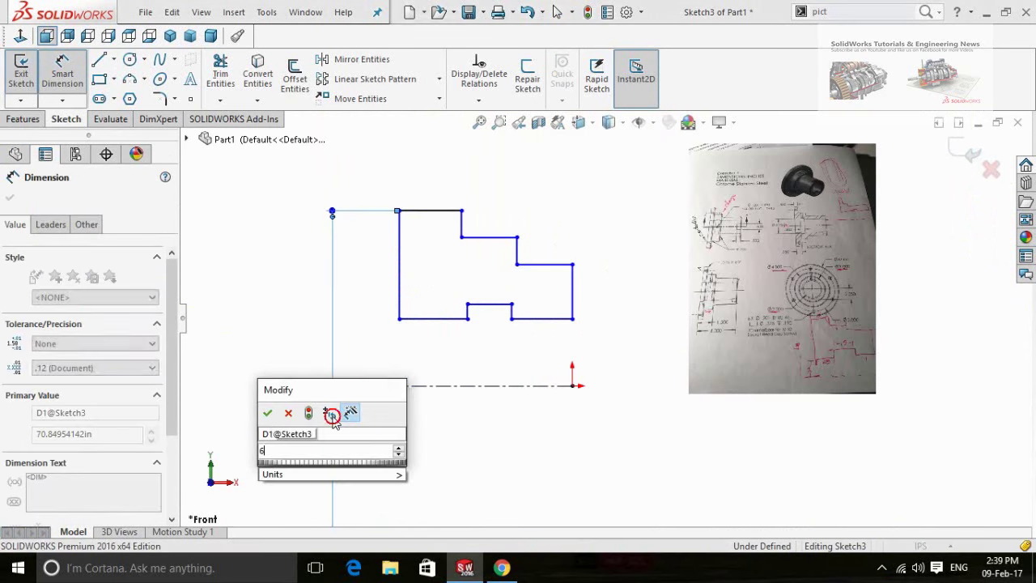
type("6")
key("Return")
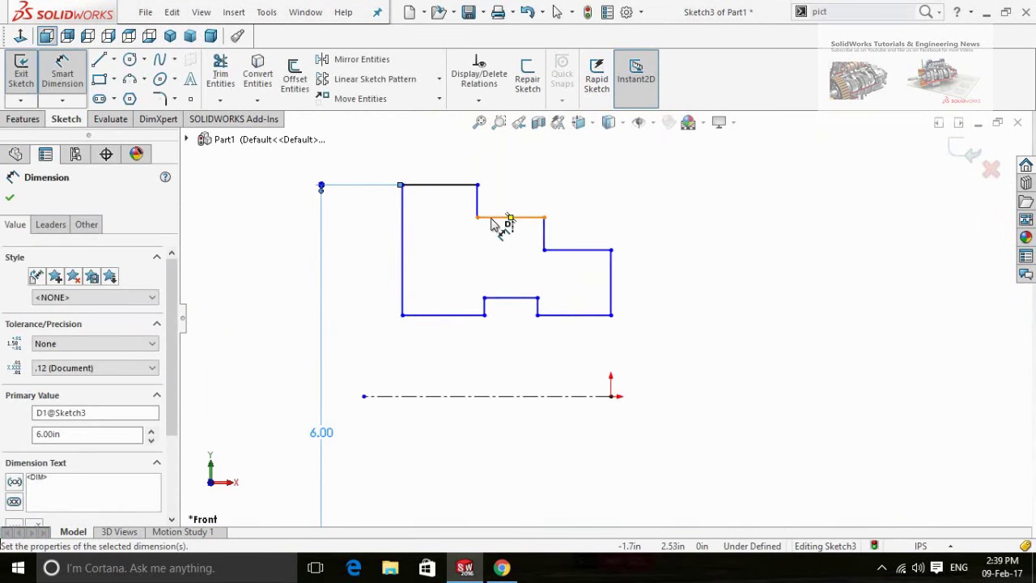
Dimension the middle step's edge as a 4 in diameter and the lowest outer step's edge as a 3 in diameter about the centerline
left_click(493, 218)
left_click(812, 420)
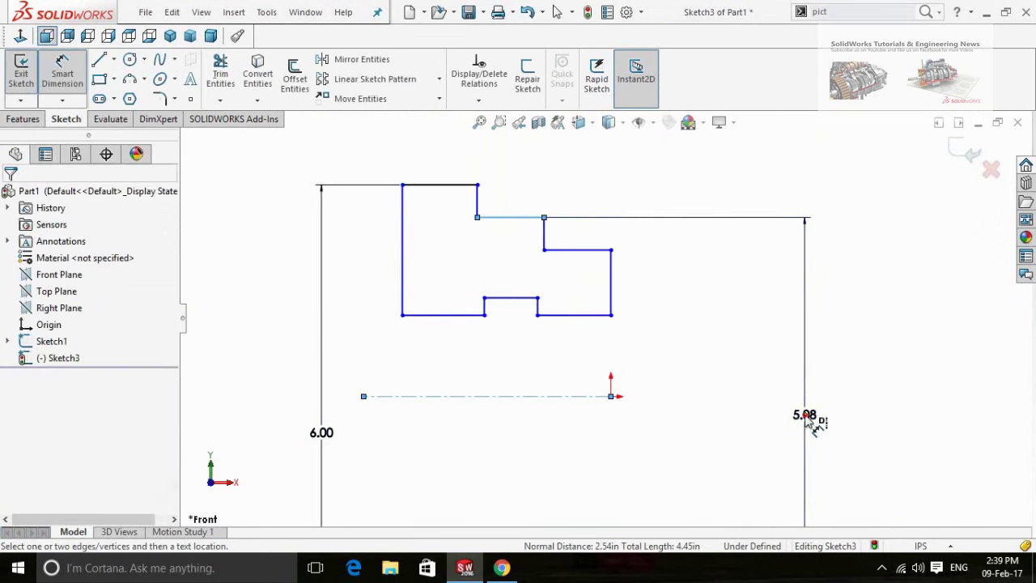
type("4")
key("Return")
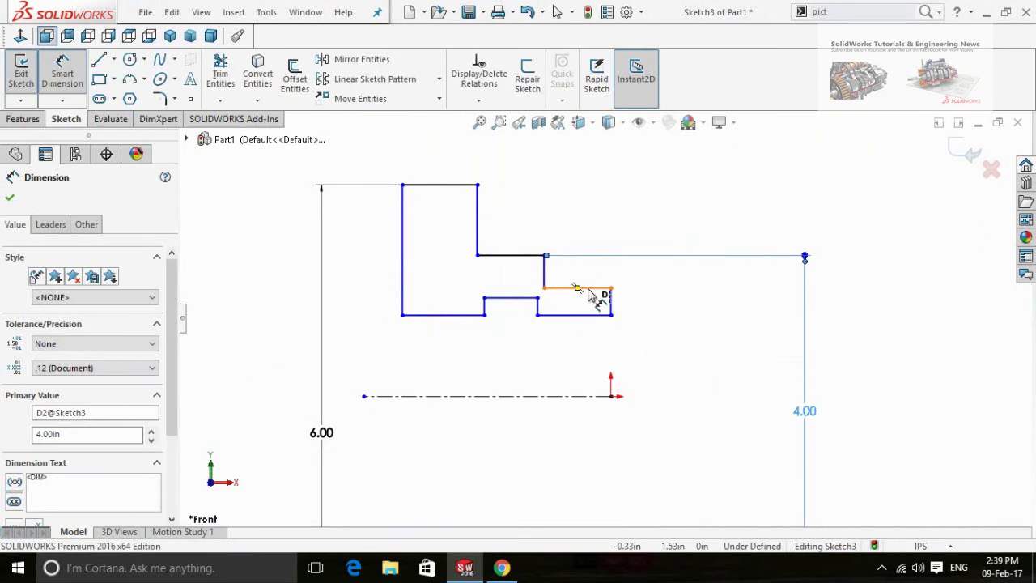
left_click(595, 288)
left_click(753, 437)
type("3")
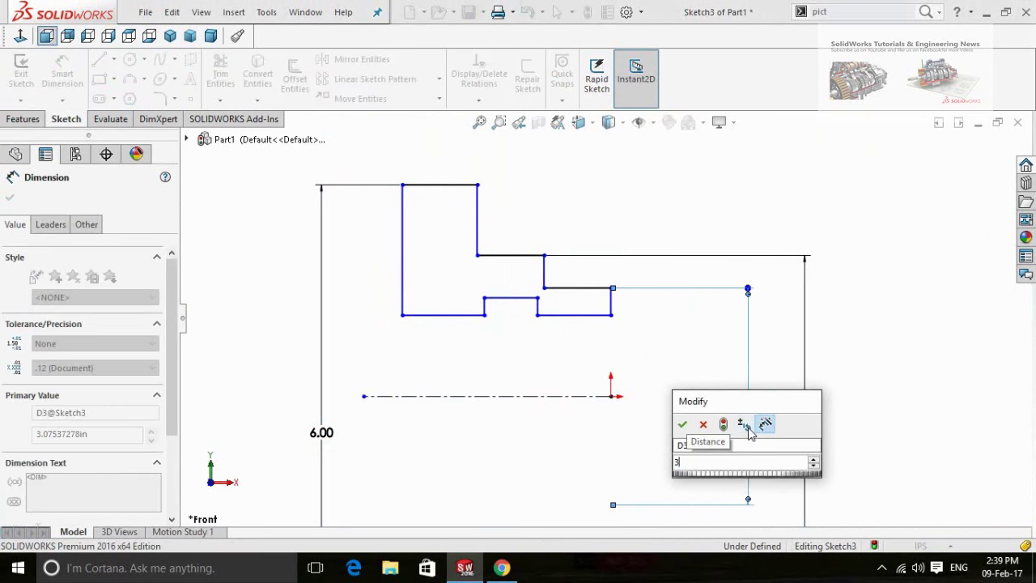
key("Return")
Dimension the bottom edge to the right of the recess as a 2 in diameter about the centerline and end dimensioning
left_click(573, 315)
left_click(687, 421)
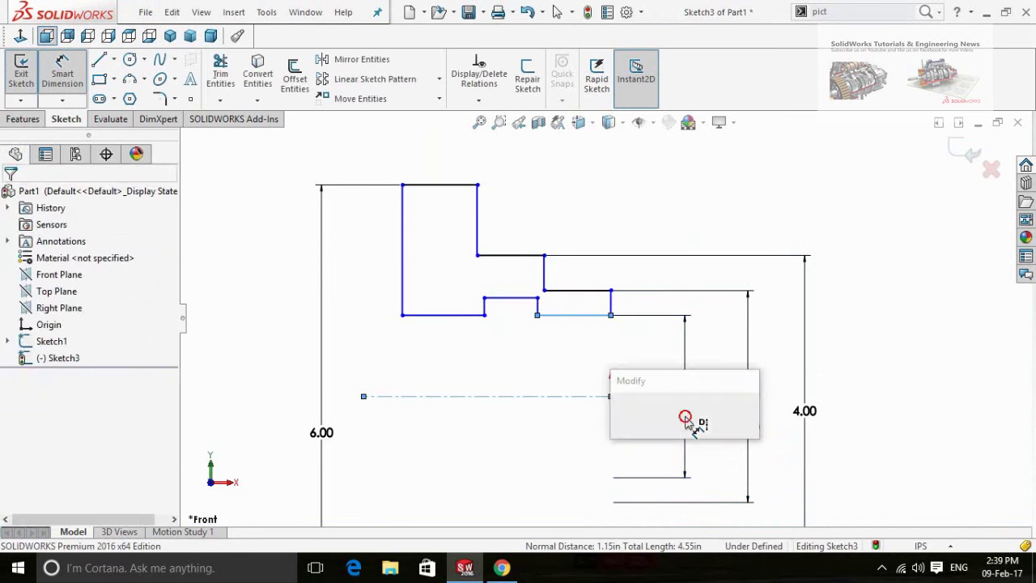
type("3")
key("BackSpace")
type("2")
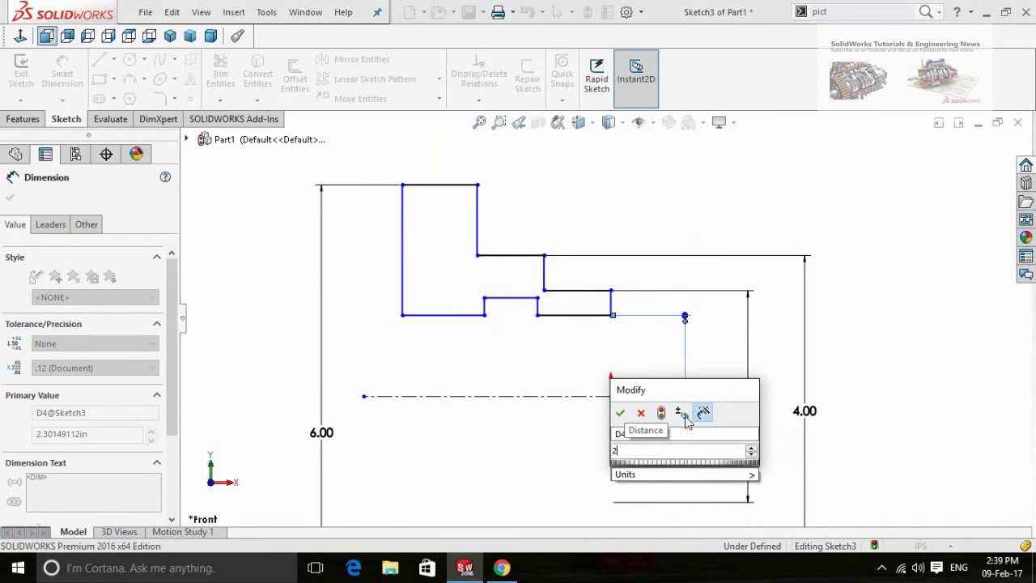
key("Return")
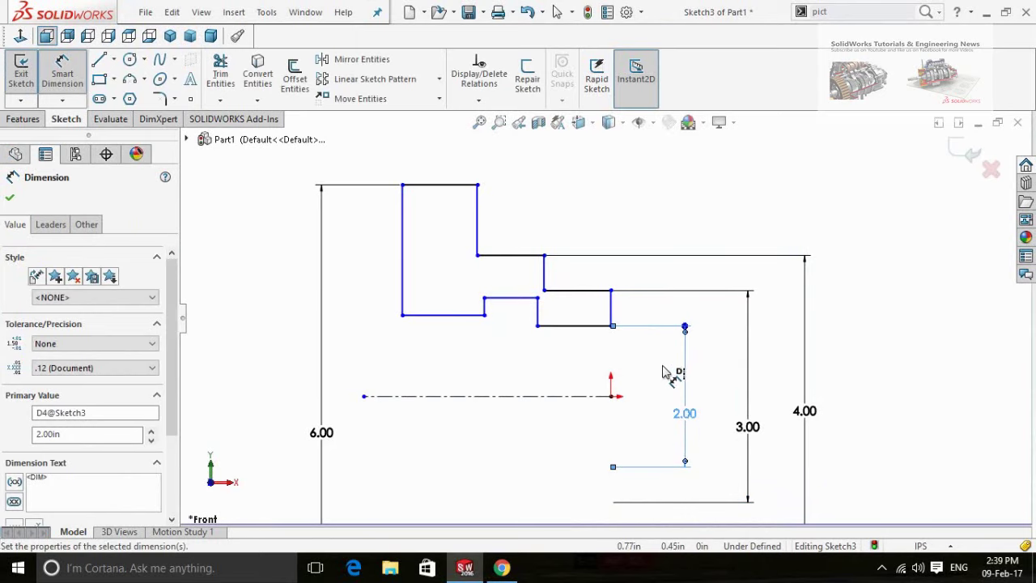
key("z")
left_click(560, 418)
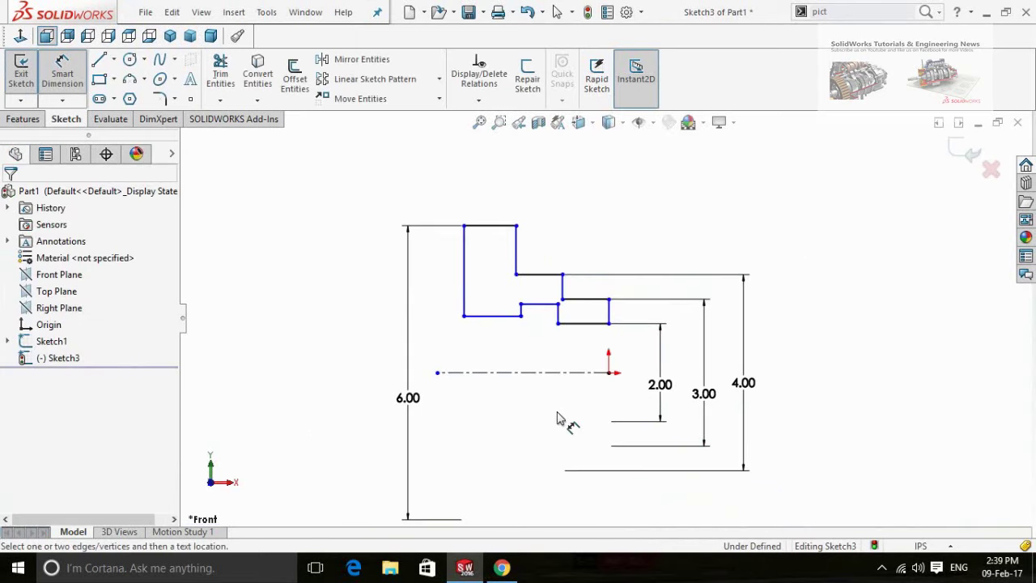
key("Escape")
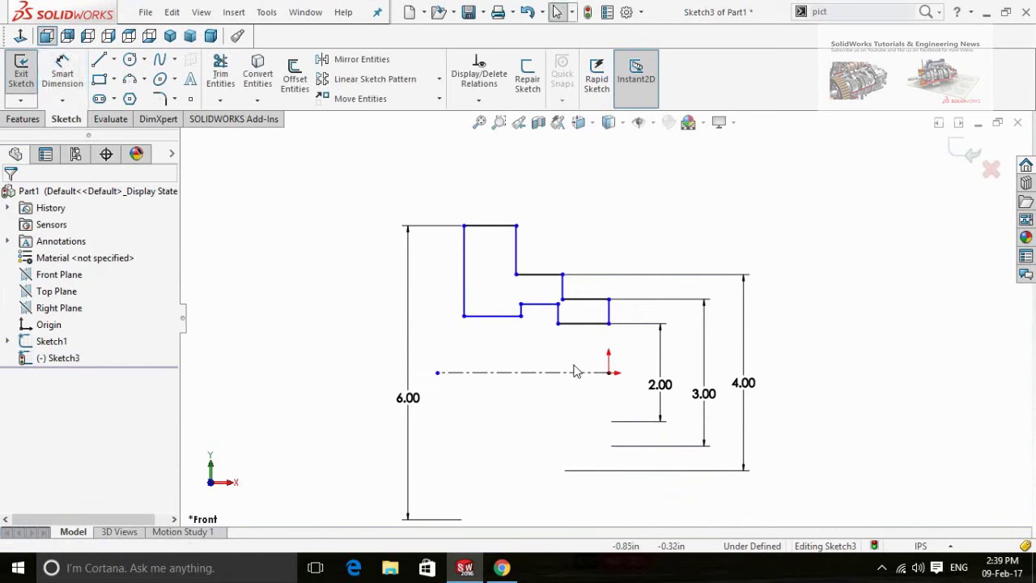
Add a Horizontal relation between the two lower corner points on either side of the recess
left_click(559, 325)
left_click(520, 317, "ctrl")
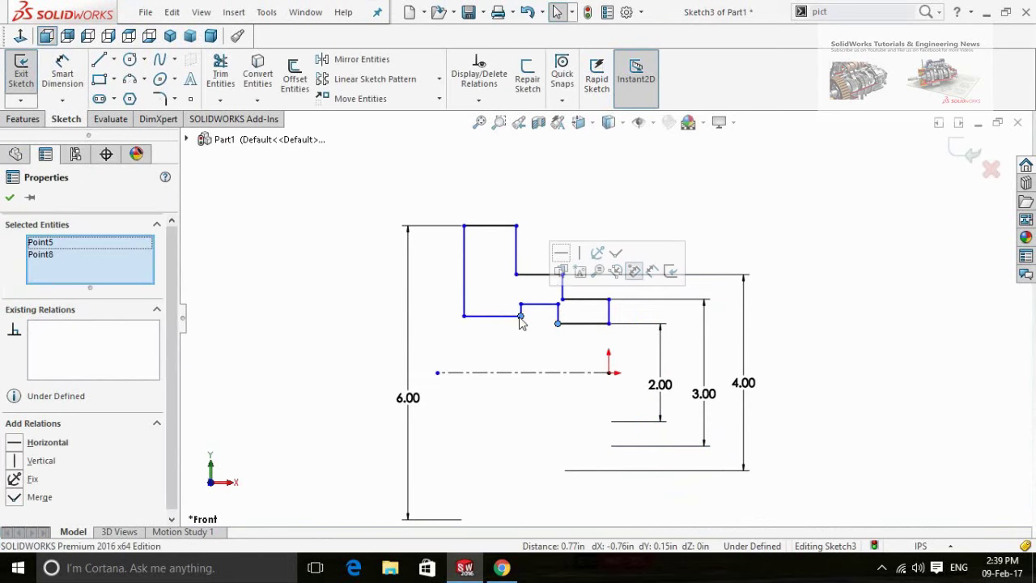
left_click(561, 254)
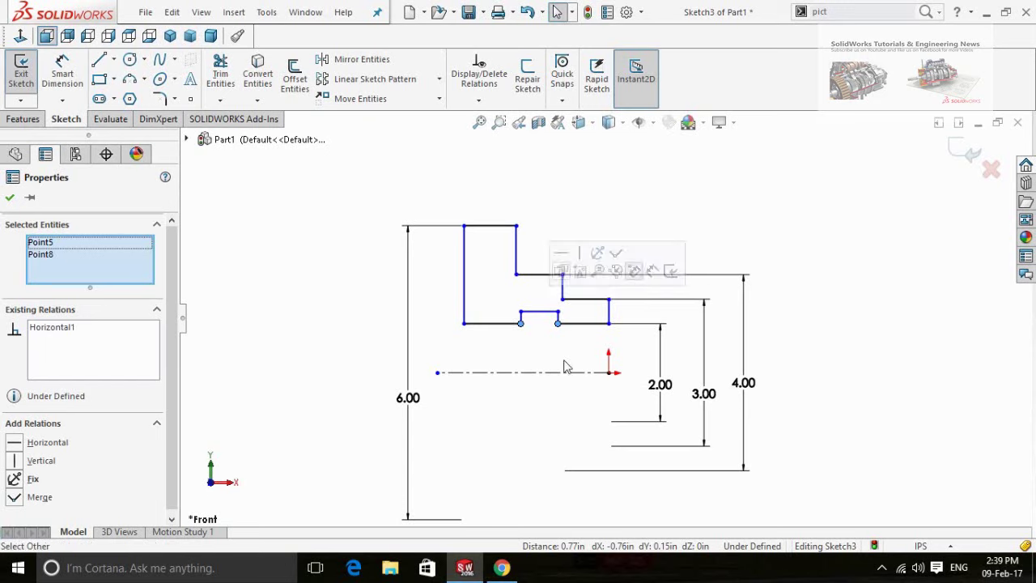
left_click(806, 365)
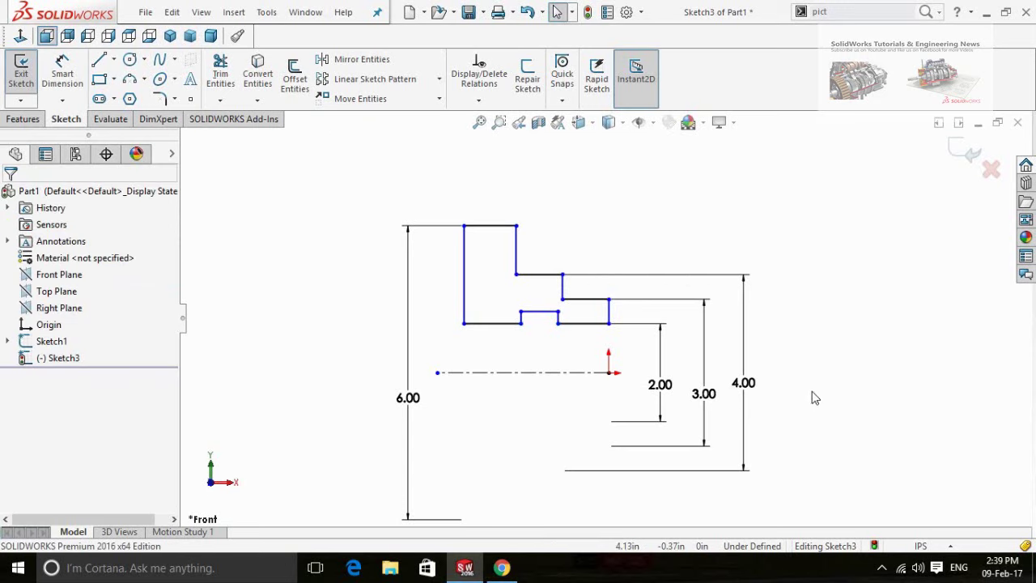
Shrink the reference sketch picture to about 6.02 in wide by 8.03 in high, keeping the aspect ratio locked
key("z")
key("z")
key("z")
key("z")
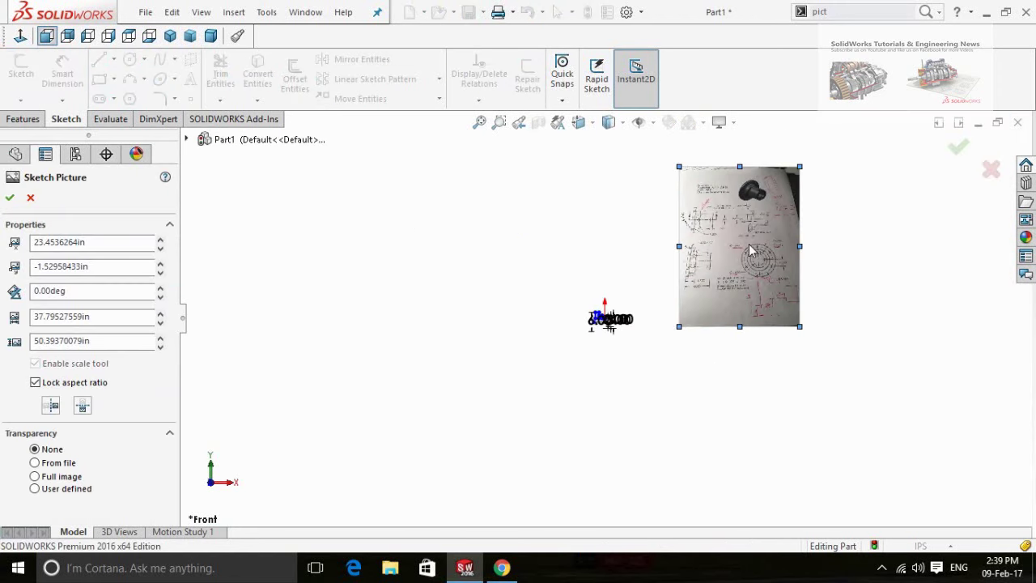
left_click_drag(714, 269, 702, 272)
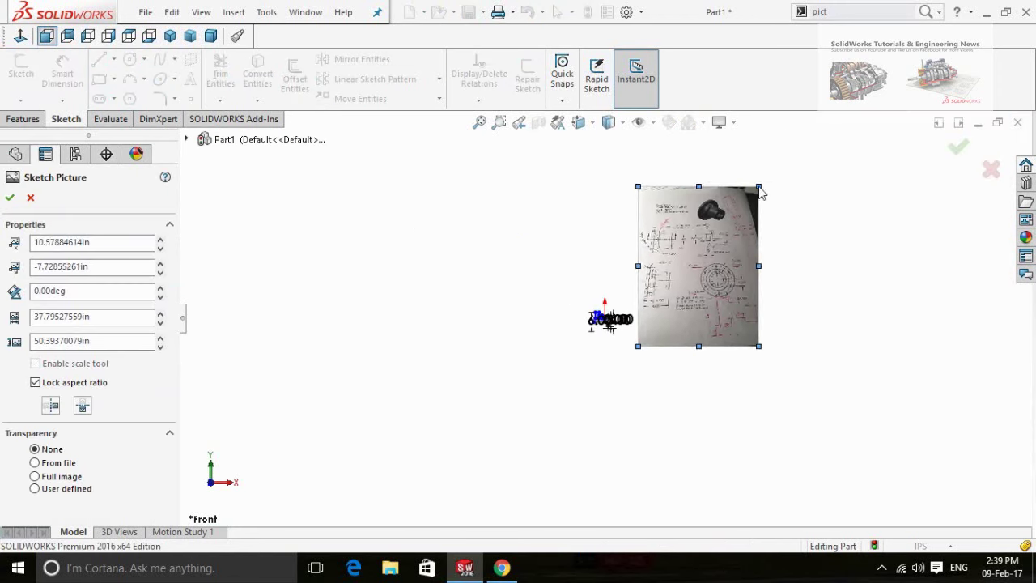
mouse_move(761, 193)
left_mouse_down()
mouse_move(756, 213)
mouse_move(659, 316)
mouse_move(603, 328)
left_mouse_up()
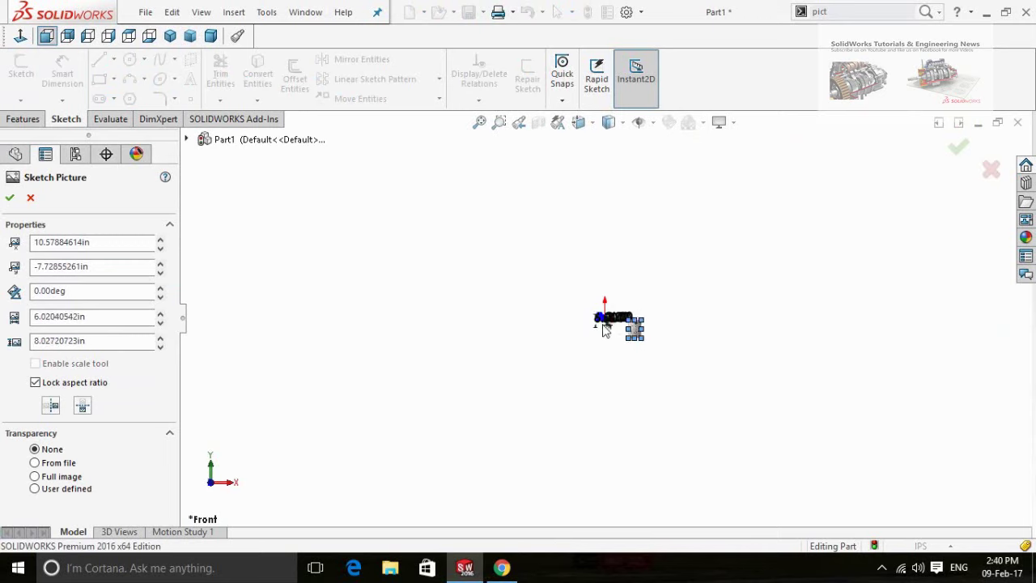
Move the reduced sketch picture close beside the profile, to the right of its diameter dimensions, for reading the drawing
scroll(604, 327, "down", 10)
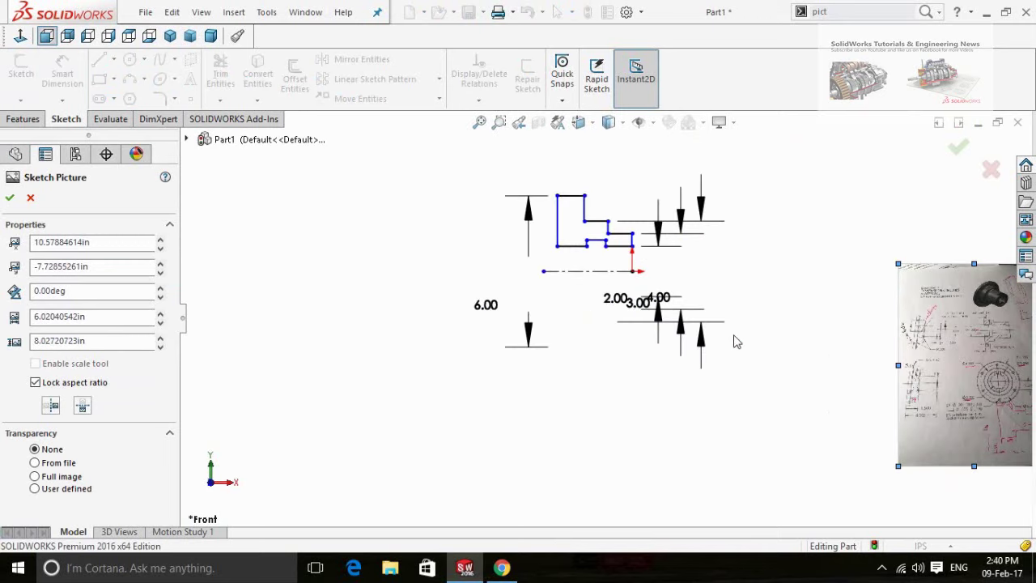
mouse_move(935, 362)
left_mouse_down()
mouse_move(826, 260)
mouse_move(803, 221)
left_mouse_up()
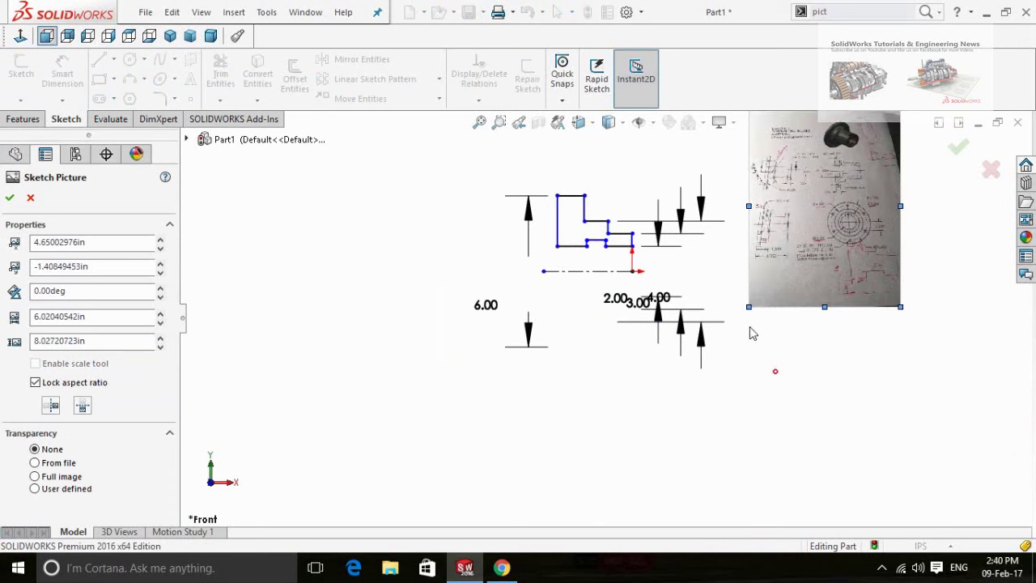
scroll(777, 242, "down", 4)
scroll(772, 247, "down", 5)
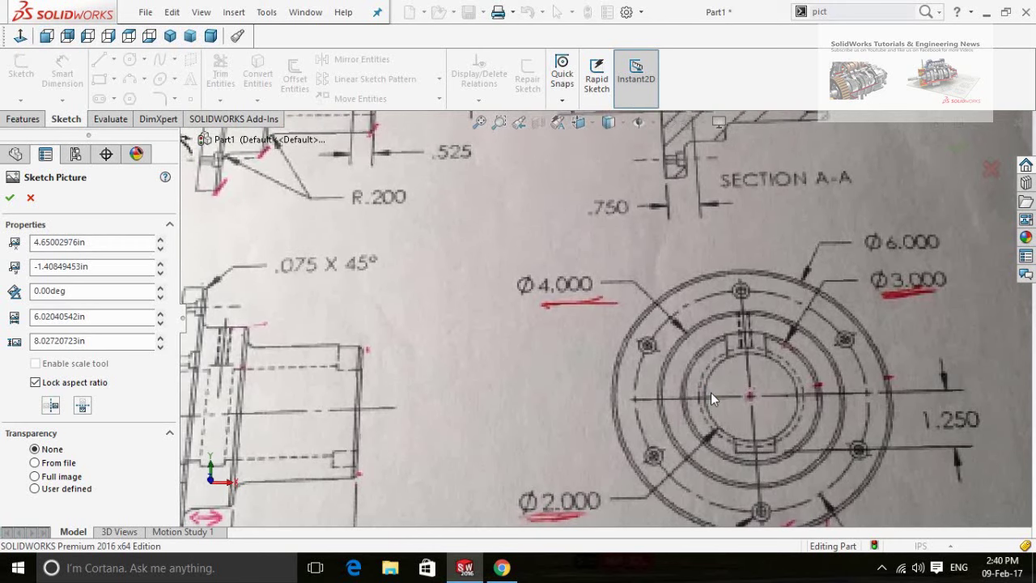
Examine the section A-A view in the reference picture for the recess diameter and compare it with the profile
key("f")
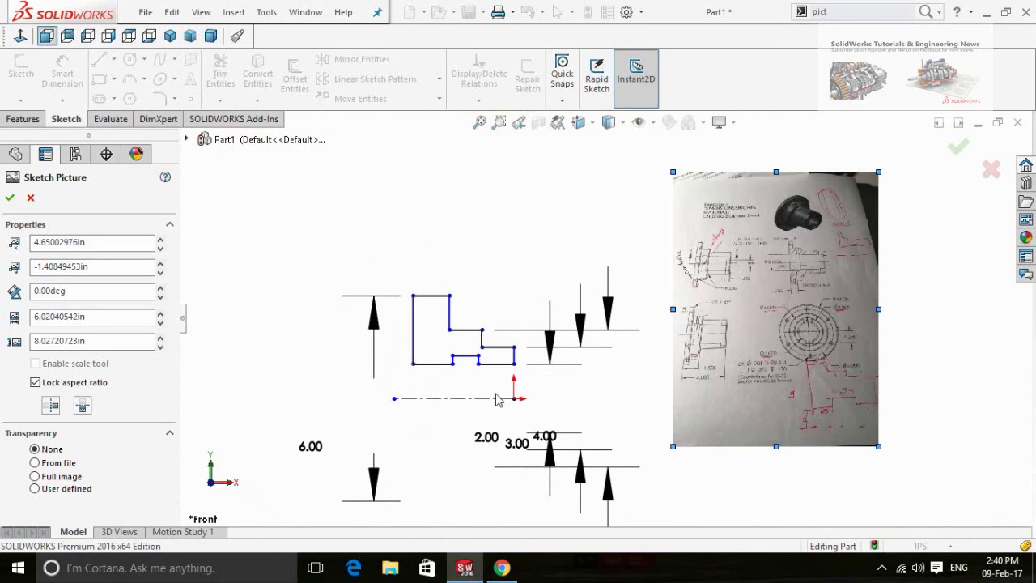
scroll(436, 392, "down", 2)
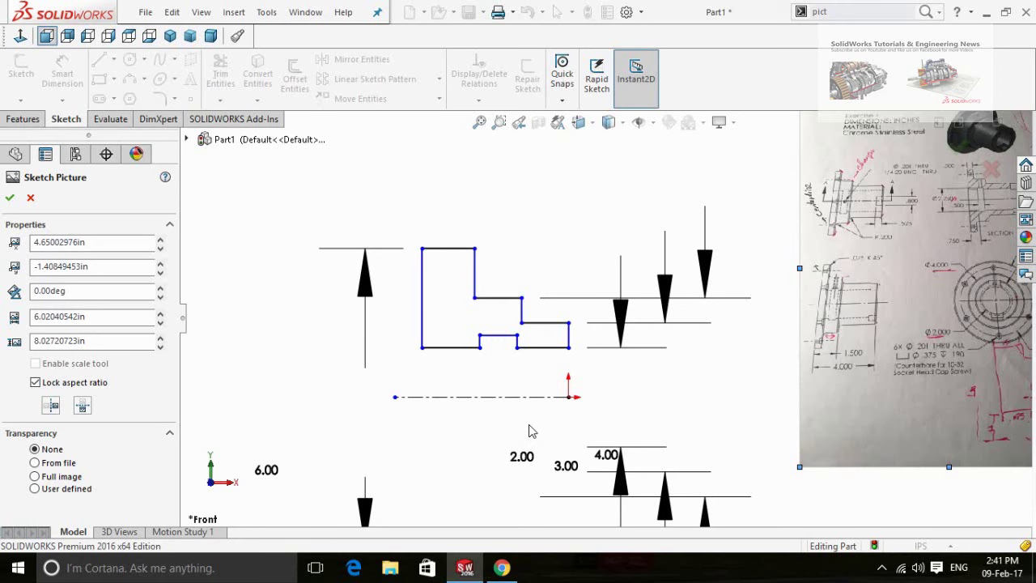
scroll(960, 196, "down", 5)
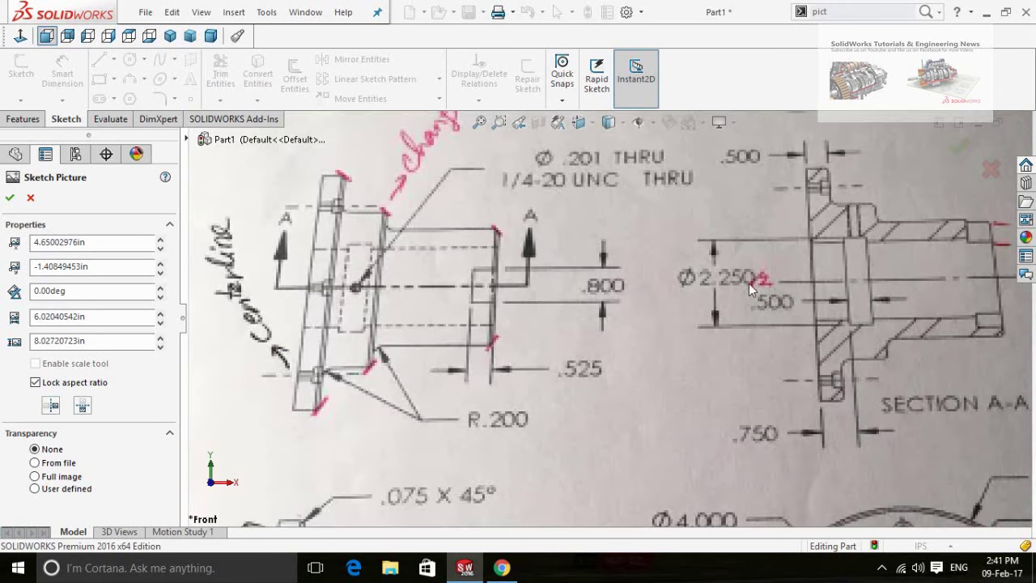
scroll(764, 348, "up", 8)
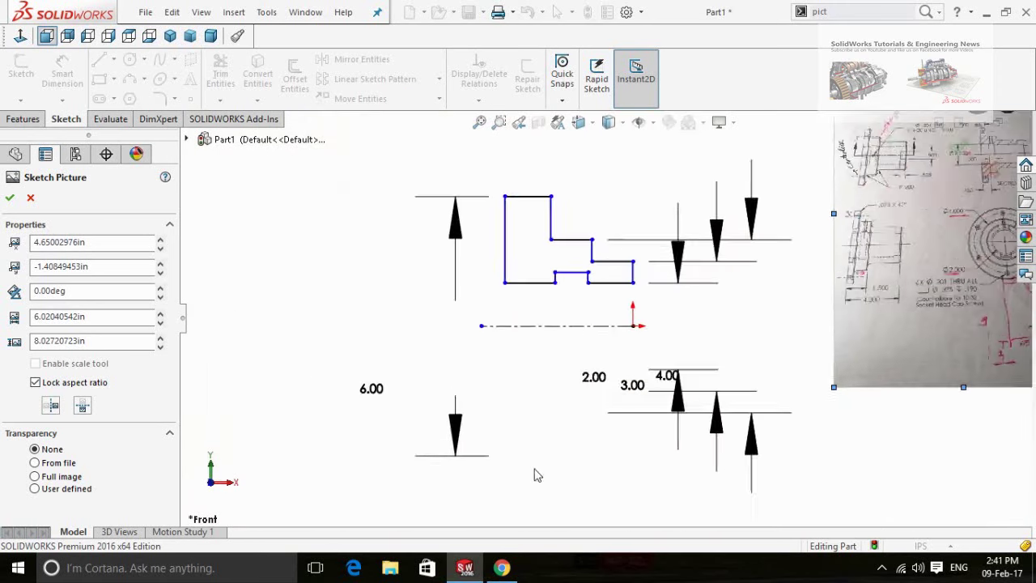
scroll(565, 285, "up", 4)
left_click(129, 35)
left_click(46, 36)
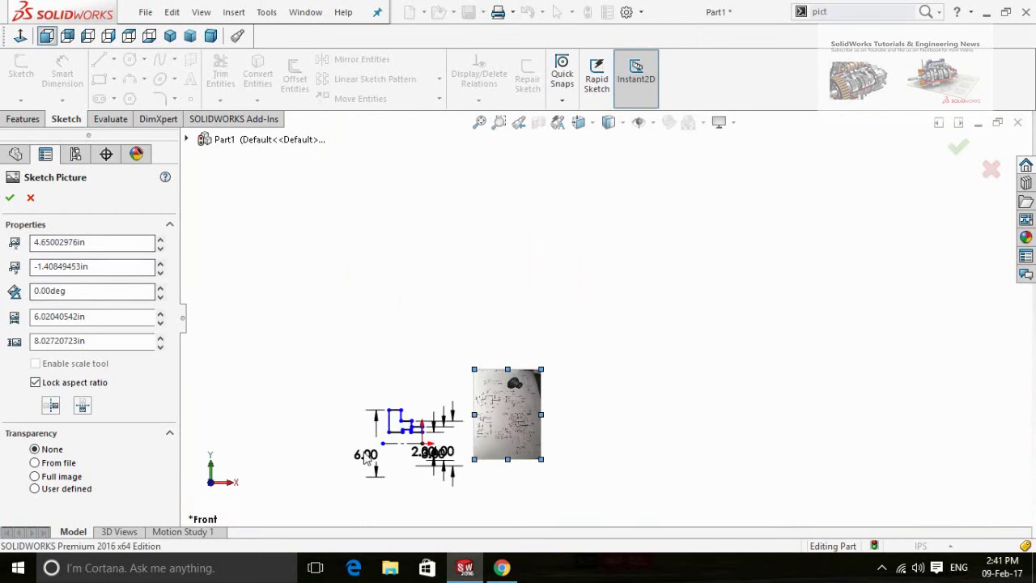
Accept the sketch picture's placement and reopen the half-section profile sketch for editing in the front view
left_click(10, 198)
scroll(405, 367, "down", 5)
scroll(615, 324, "up", 6)
right_click_drag(646, 486, 632, 421)
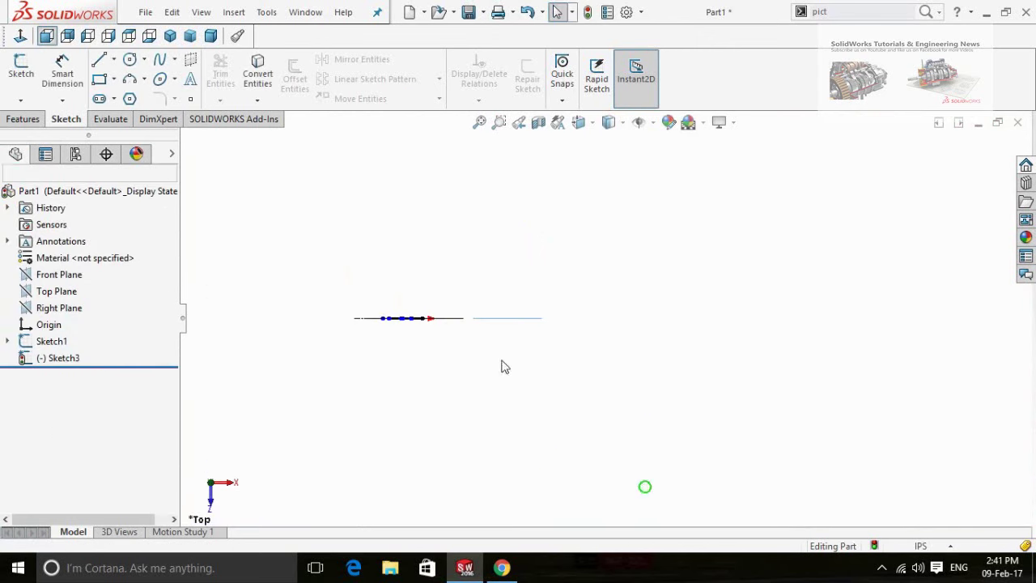
left_click(20, 39)
scroll(412, 495, "down", 4)
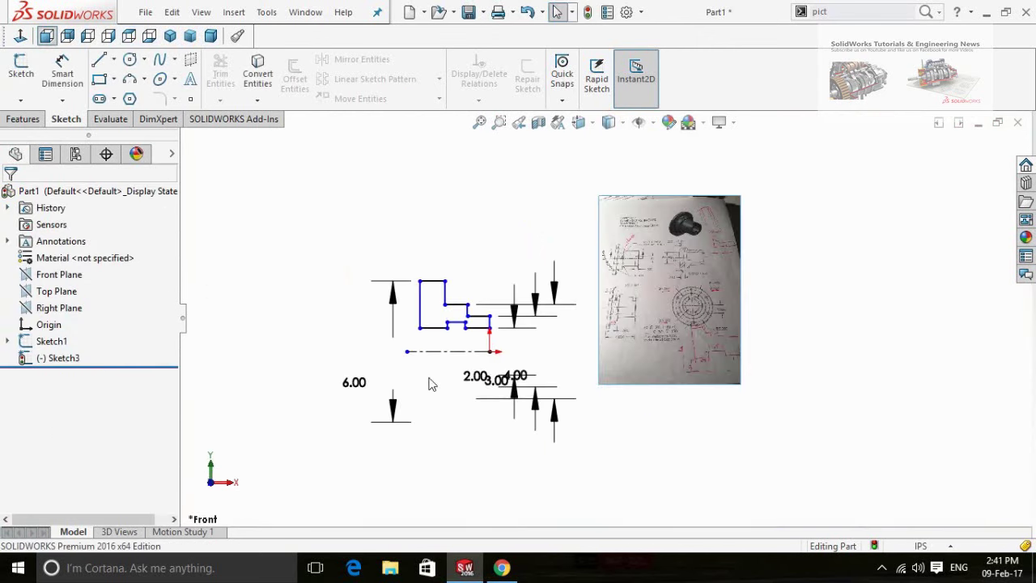
left_click(56, 274)
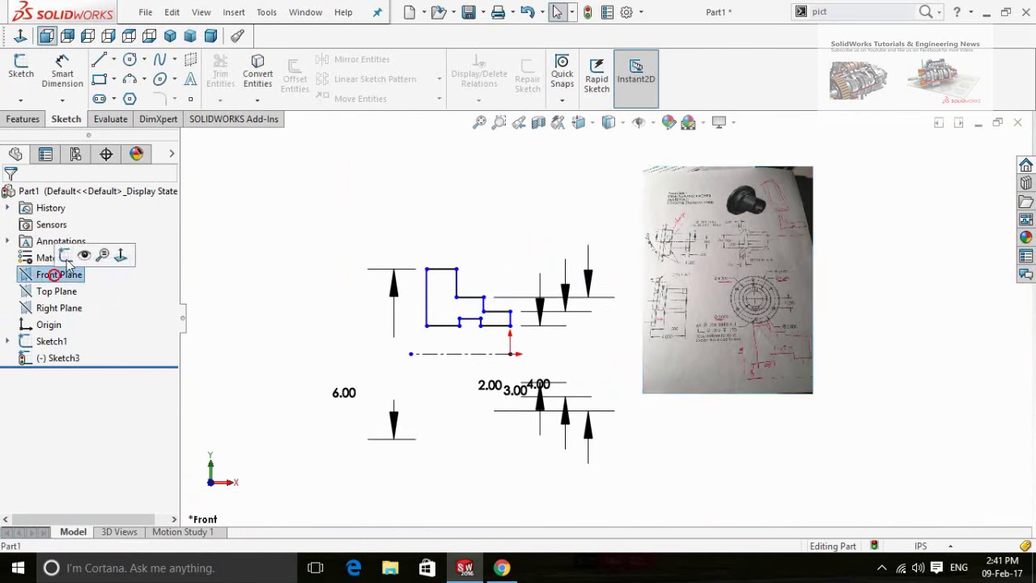
left_click(429, 318)
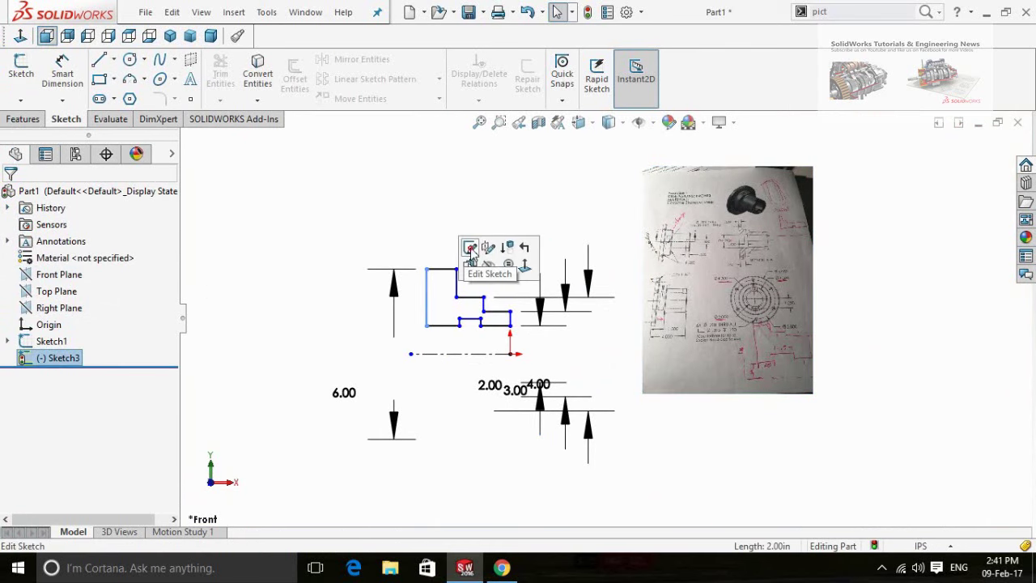
left_click(469, 247)
Dimension the top edge of the recess as a 2.250 in diameter about the centerline
right_click_drag(451, 451, 465, 381)
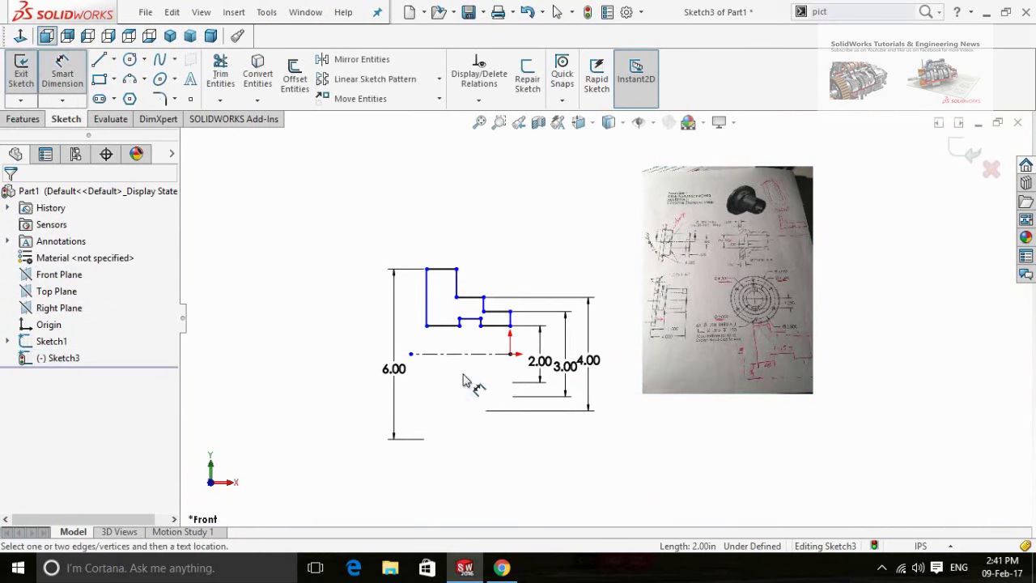
left_click(468, 323)
left_click(475, 423)
type("2")
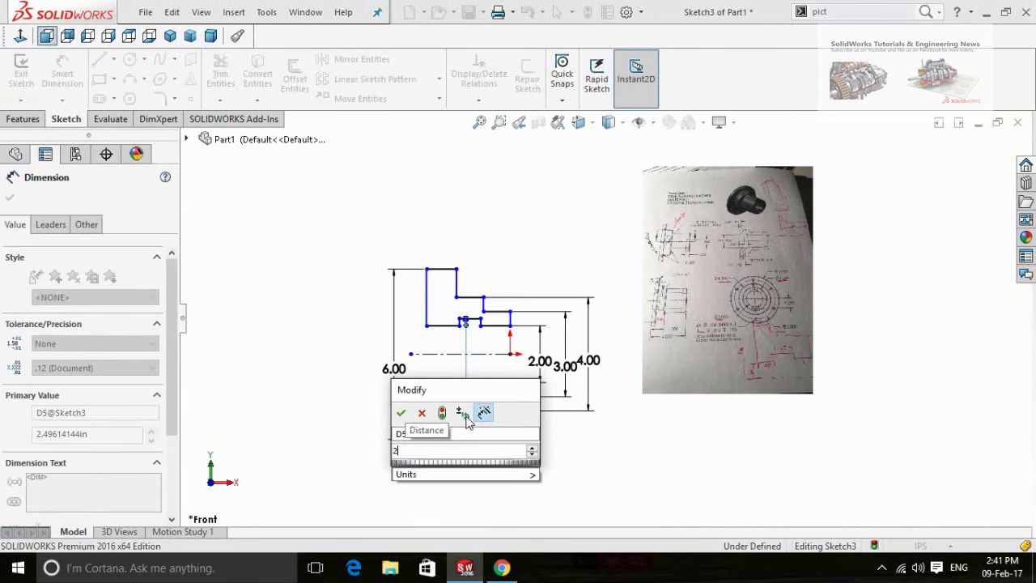
type(".250")
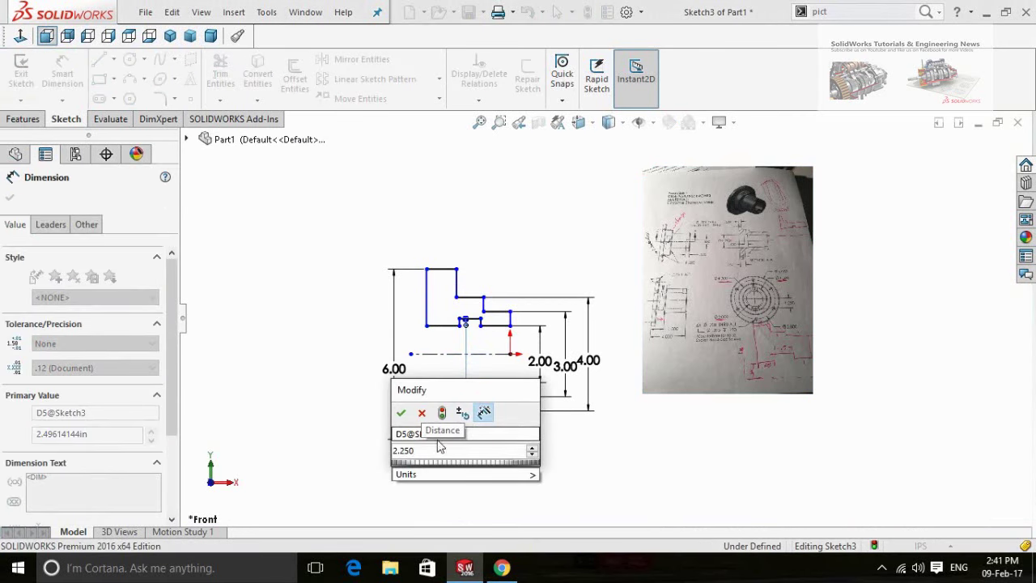
key("Return")
left_click(465, 435)
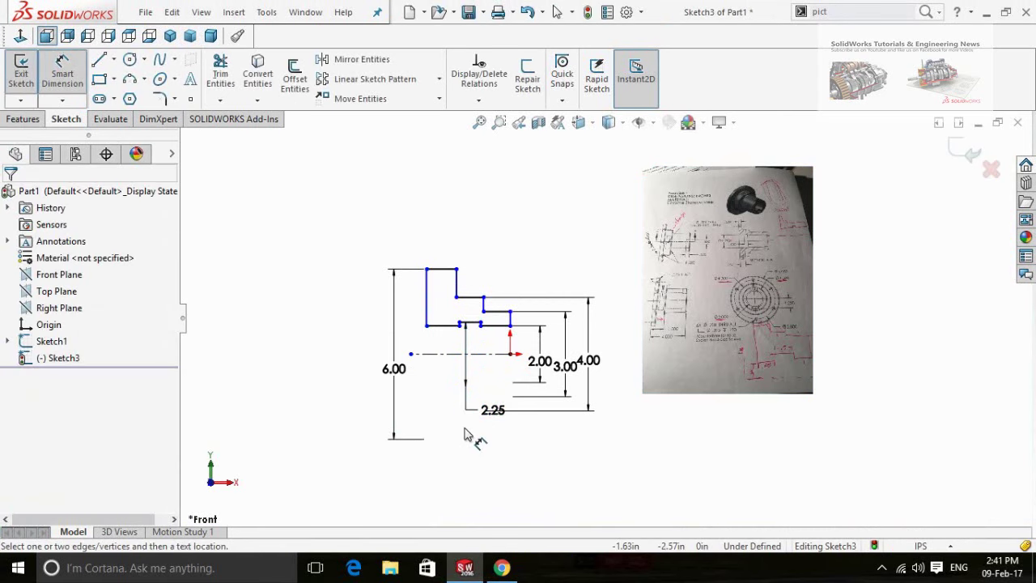
Examine the section and side views of the reference drawing for the flange, recess, step and overall lengths
scroll(661, 360, "down", 6)
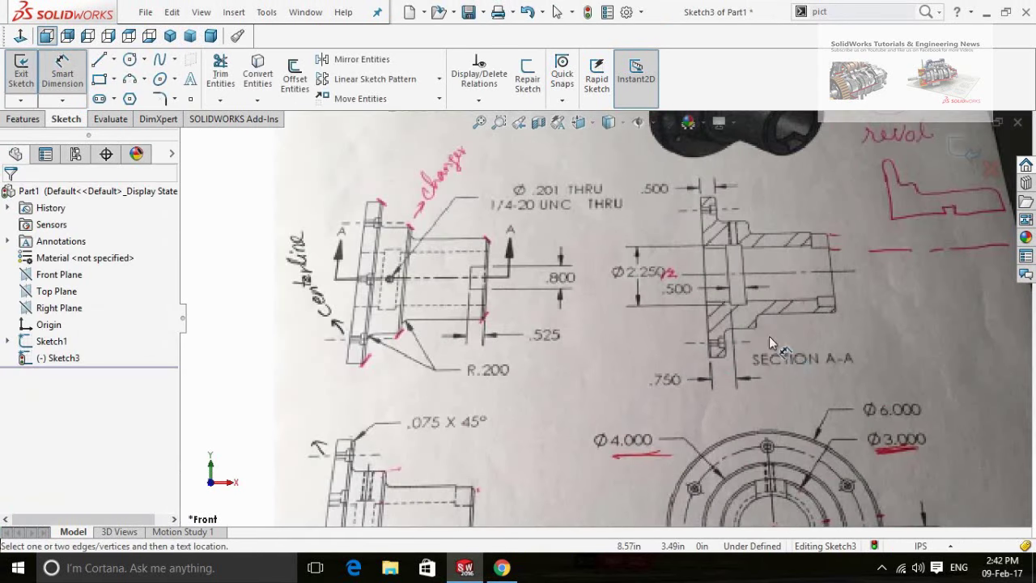
scroll(770, 336, "up", 2)
scroll(486, 347, "down", 2)
scroll(493, 429, "up", 3)
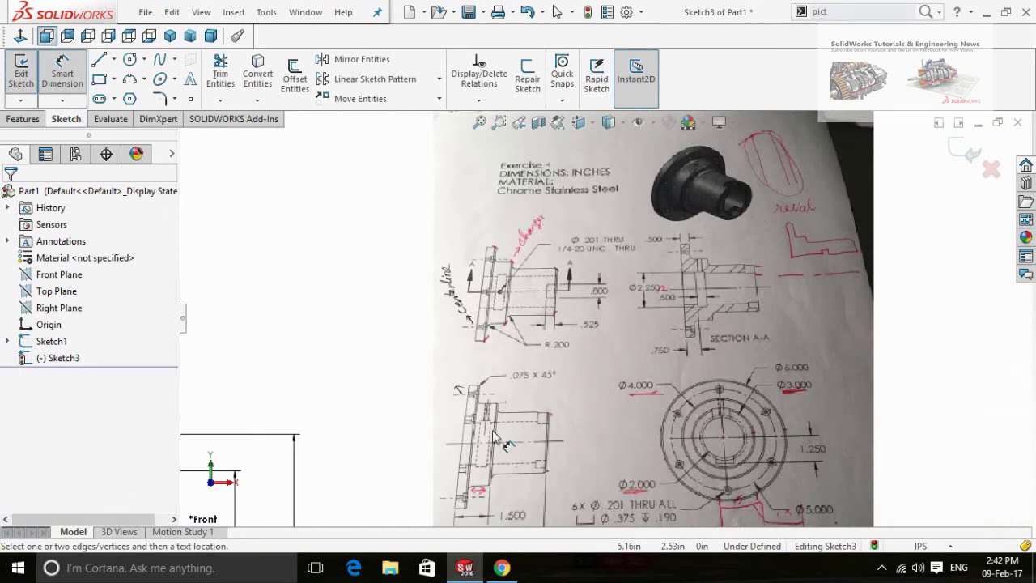
scroll(494, 433, "down", 2)
scroll(533, 447, "up", 2)
scroll(533, 446, "down", 2)
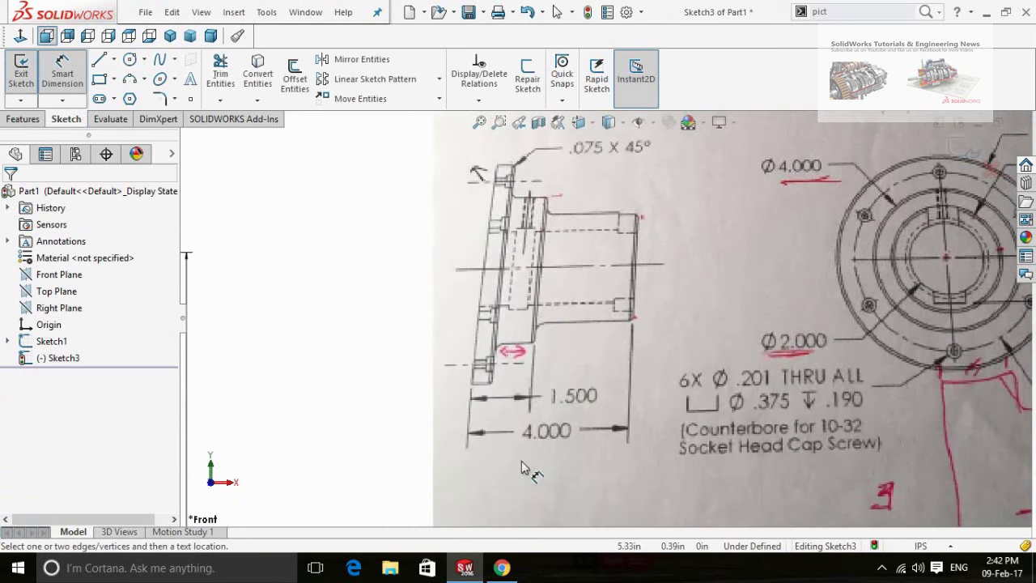
scroll(564, 445, "up", 5)
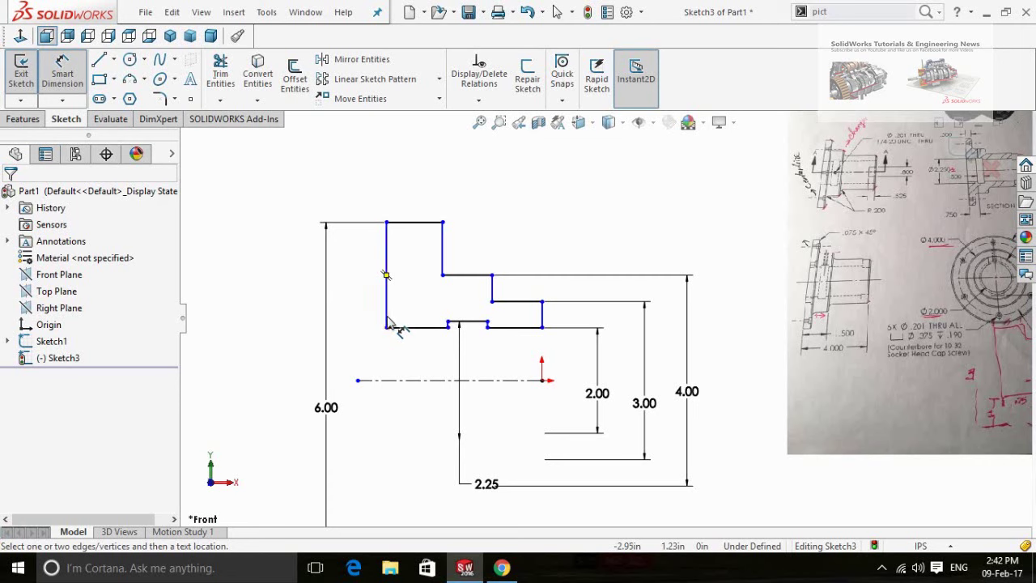
Dimension the flange's top edge to a thickness of 0.5 in
left_click(409, 223)
left_click(344, 186)
type("0.")
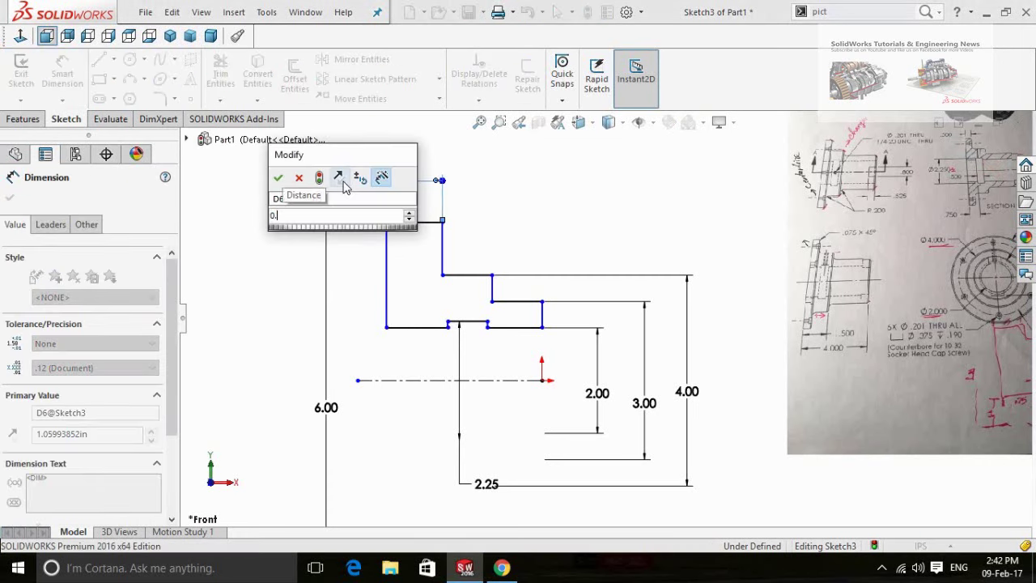
type("5")
key("Return")
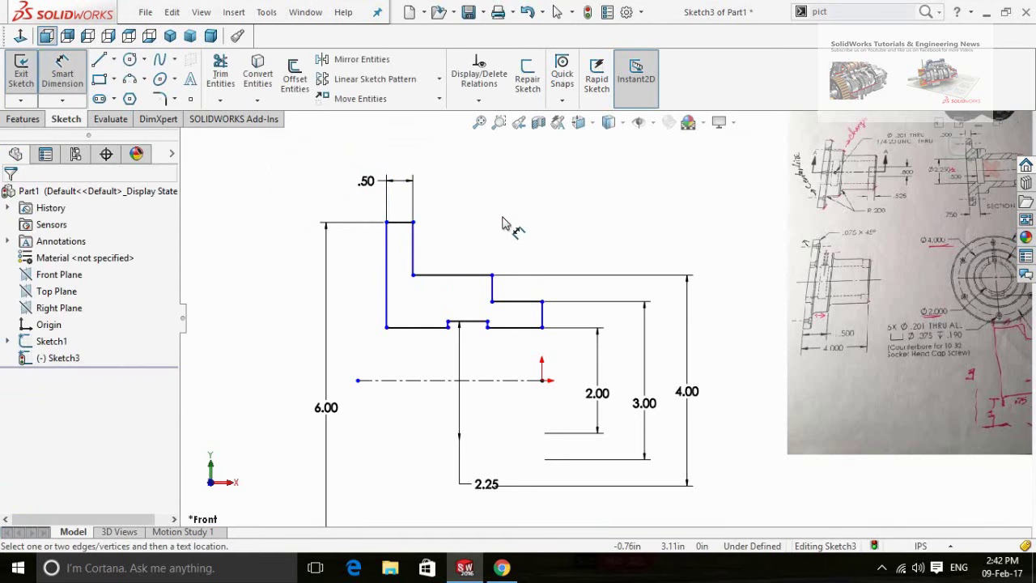
Dimension the top edge of the recess to a width of 0.5 in
left_click(459, 322)
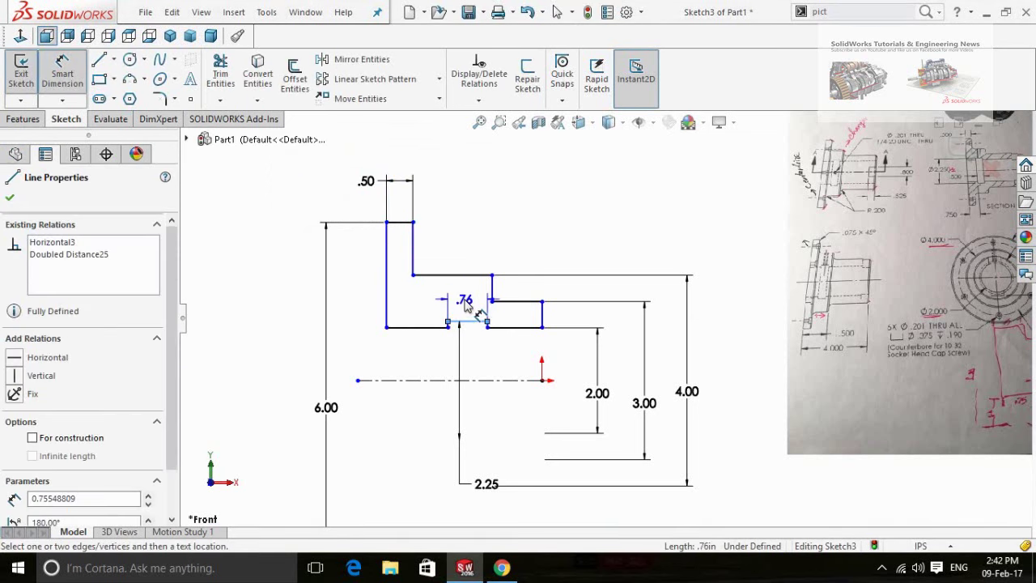
left_click(465, 306)
type("0.")
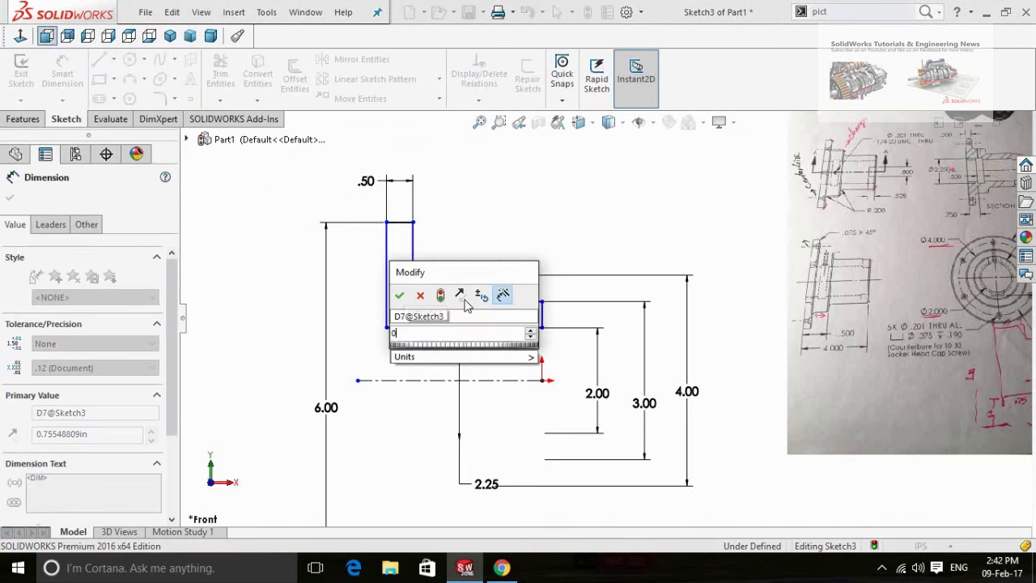
type("5")
key("Return")
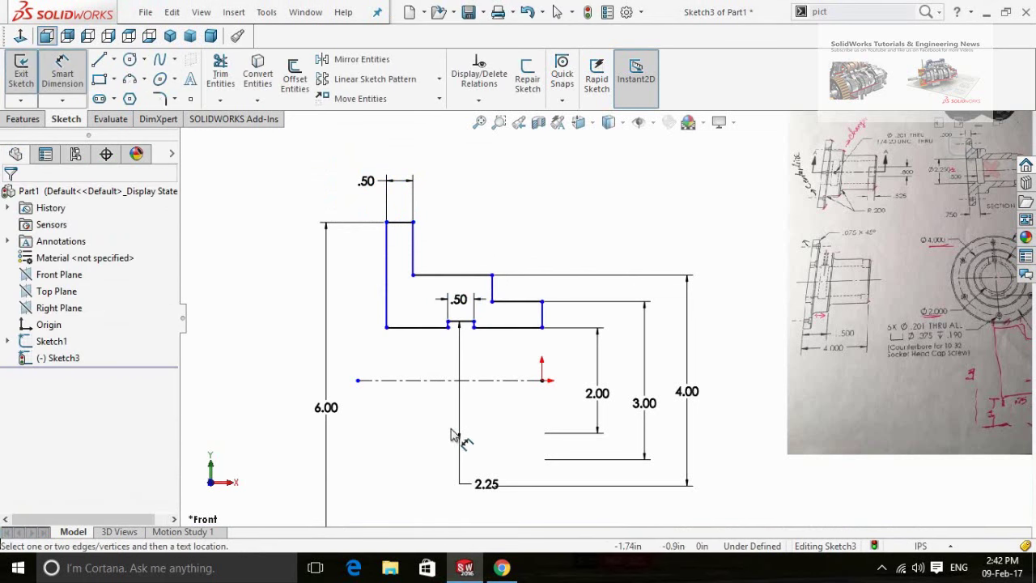
Dimension the distance from the profile's left vertical edge to the near corner of the recess as 0.750 in
left_click(387, 316)
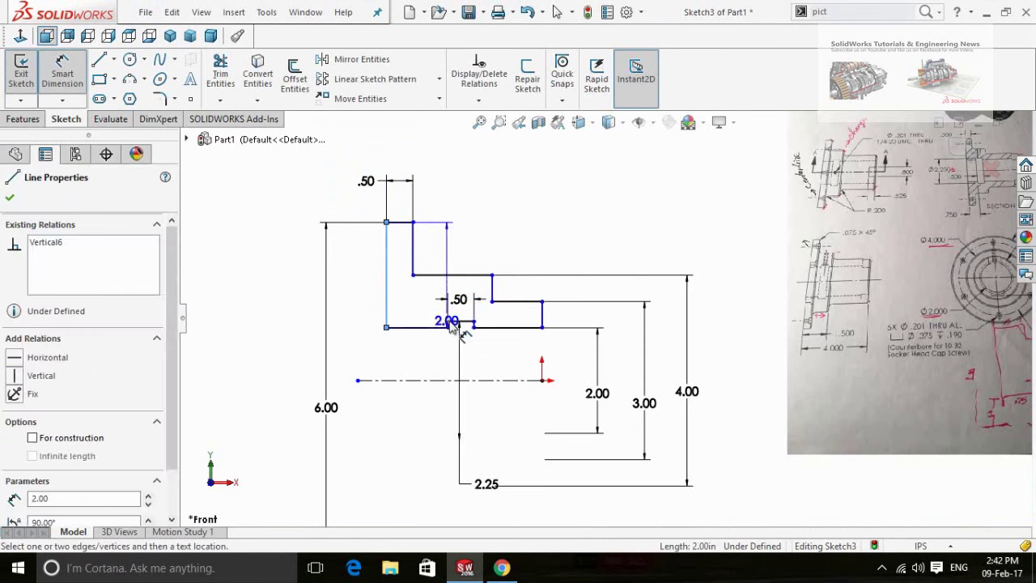
left_click(448, 322)
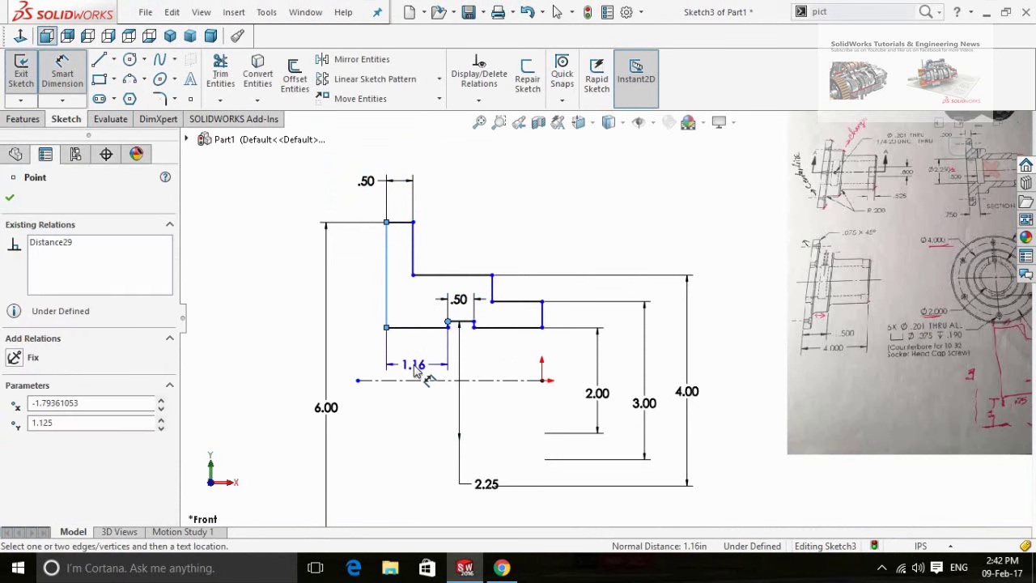
left_click(417, 369)
type("0.")
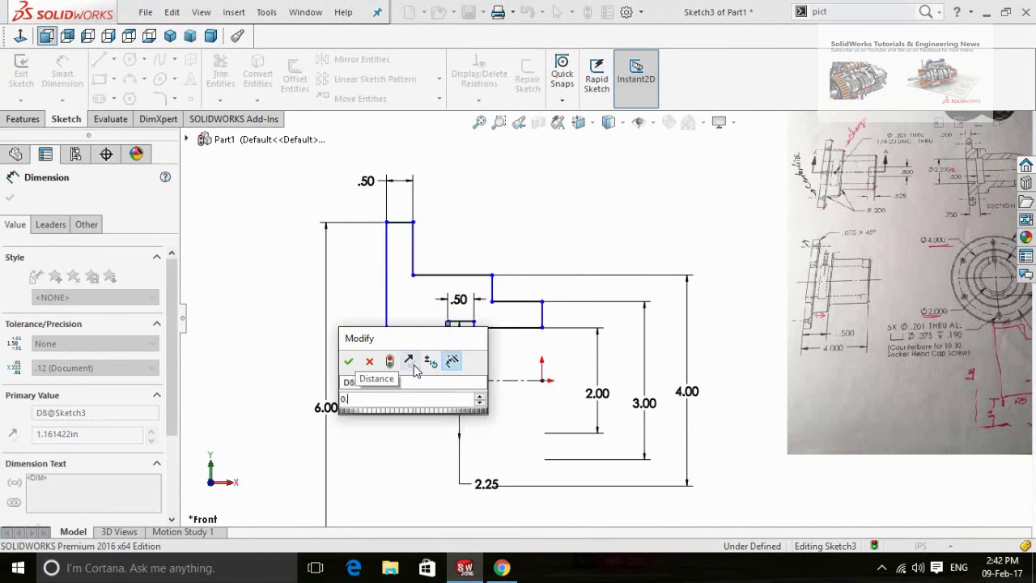
type("750")
key("Return")
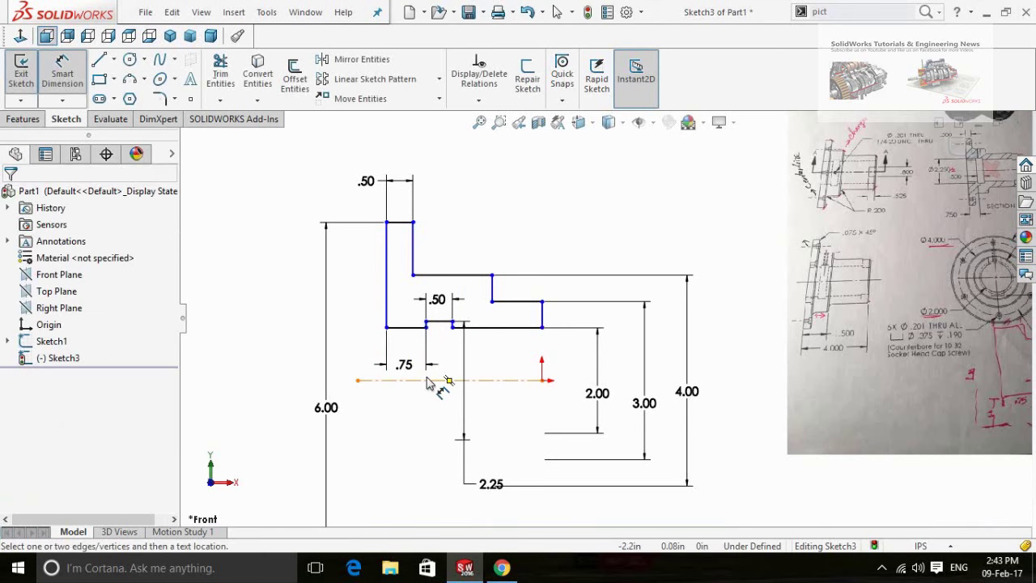
Dimension the profile's overall length between its left and right vertical edges as 4 in
scroll(491, 283, "down", 1)
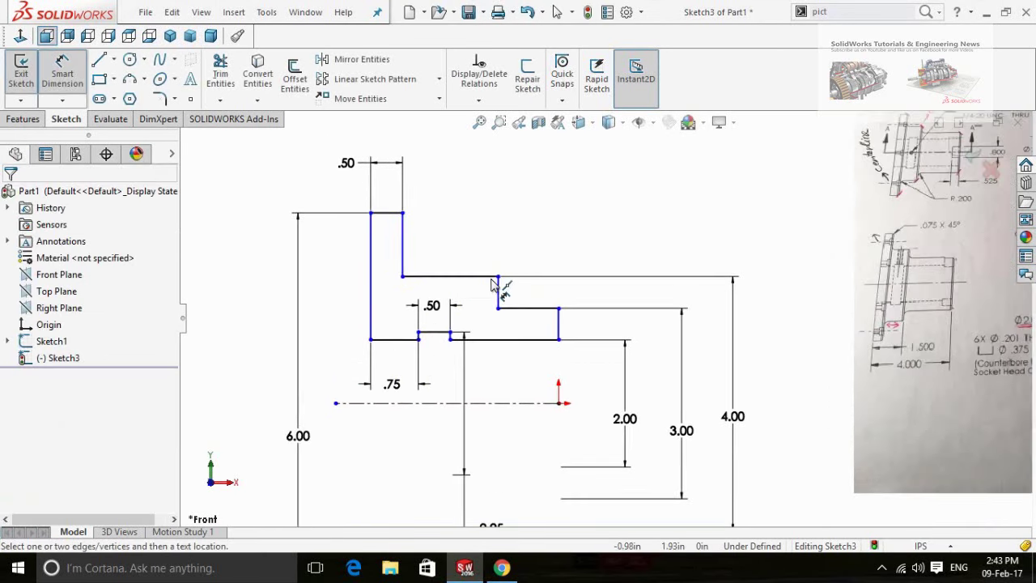
scroll(490, 283, "up", 1)
scroll(509, 338, "down", 1)
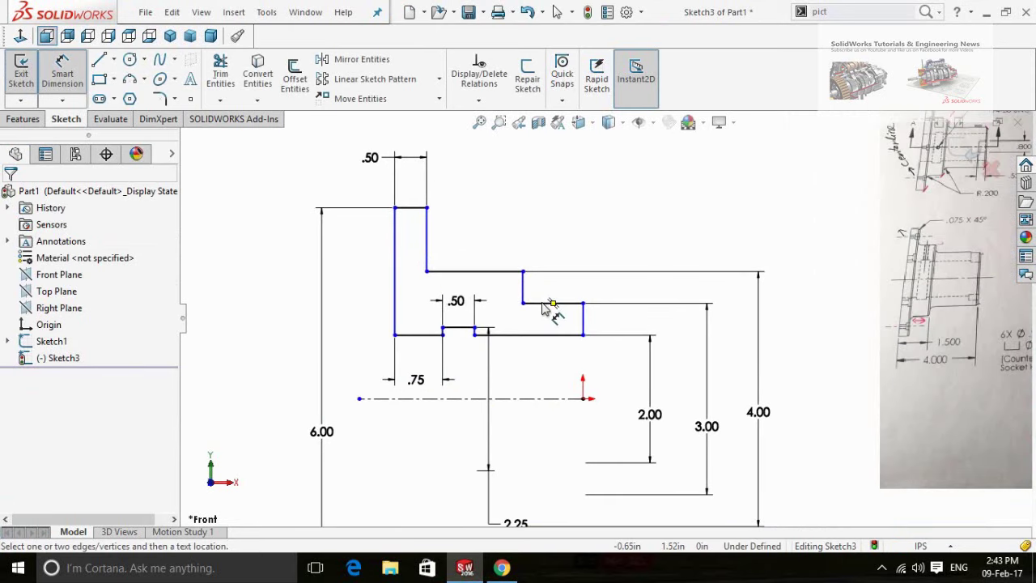
left_click(395, 289)
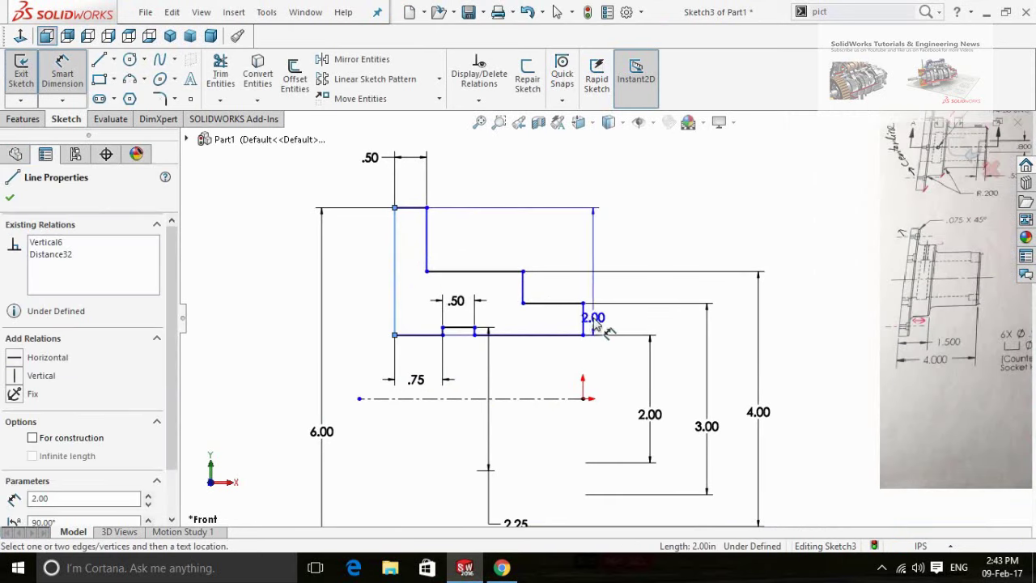
left_click(583, 319)
left_click(643, 179)
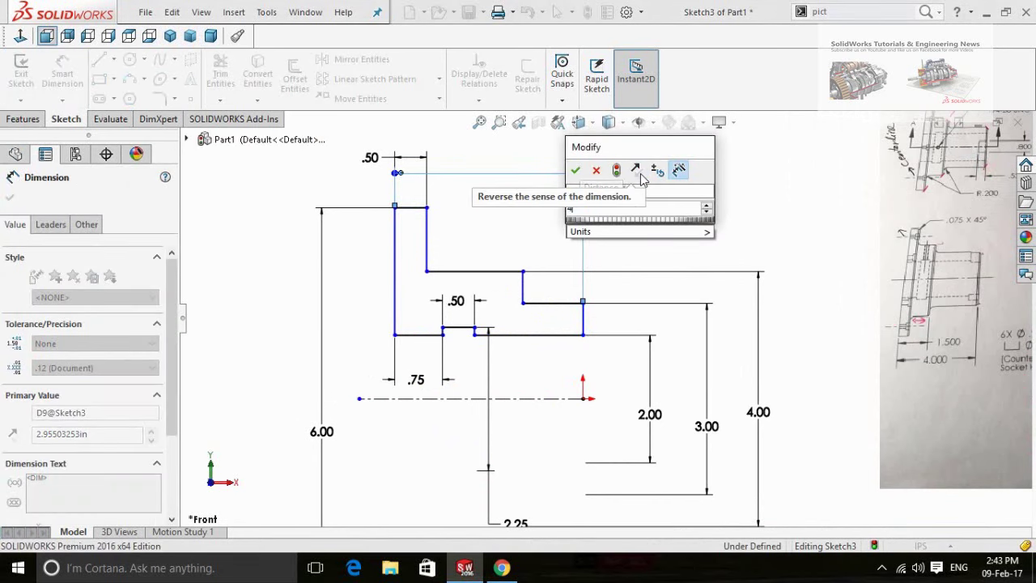
type("4")
key("Return")
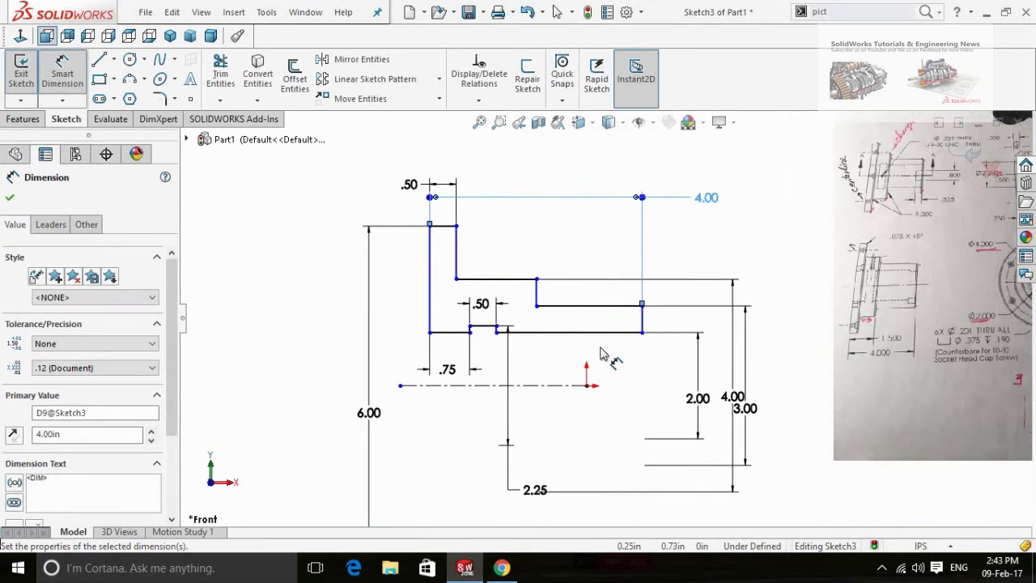
Dimension the distance from the profile's left vertical edge to the vertical edge of the middle step as 1.5 in
left_click(429, 294)
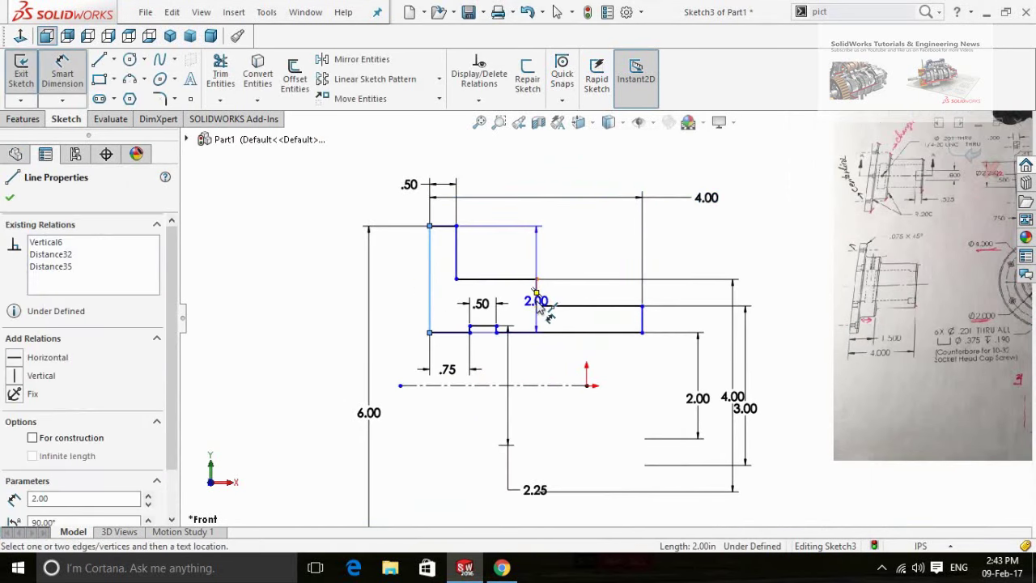
left_click(537, 298)
left_click(559, 172)
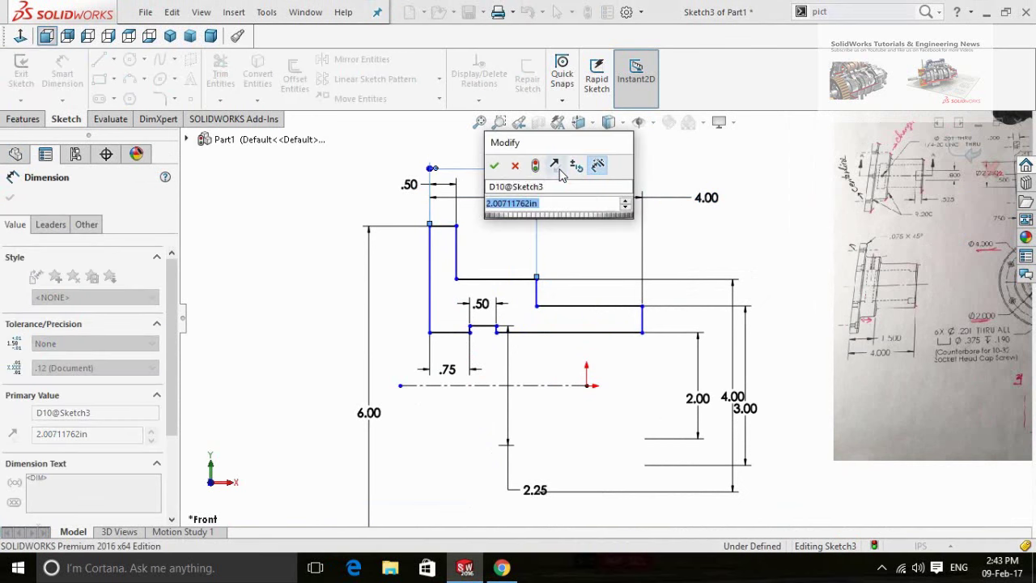
type("1.5")
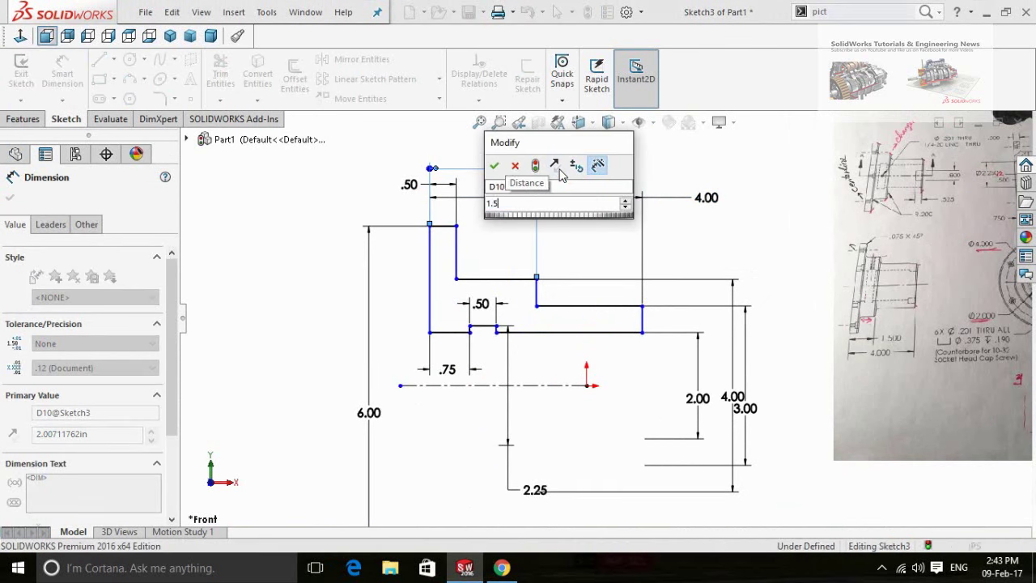
key("Return")
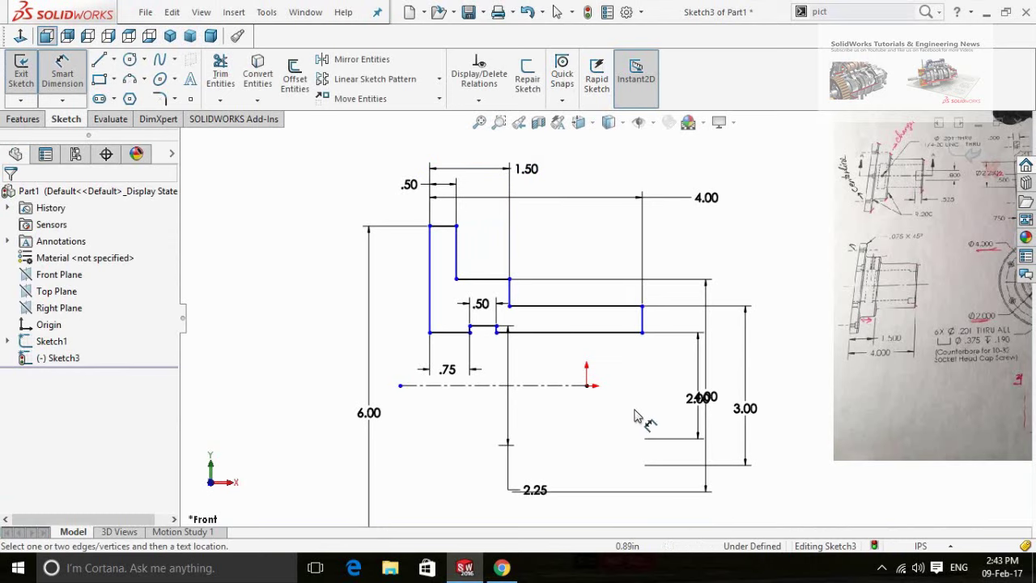
Add a vertical relation between the origin and the profile's lower right corner
key("Escape")
left_click(588, 387)
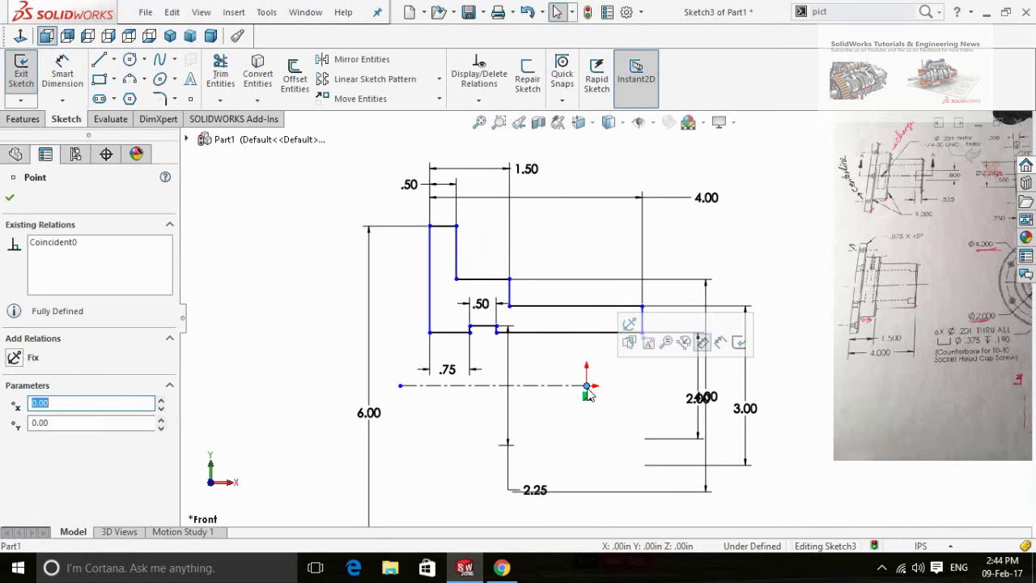
left_click(642, 333, "ctrl")
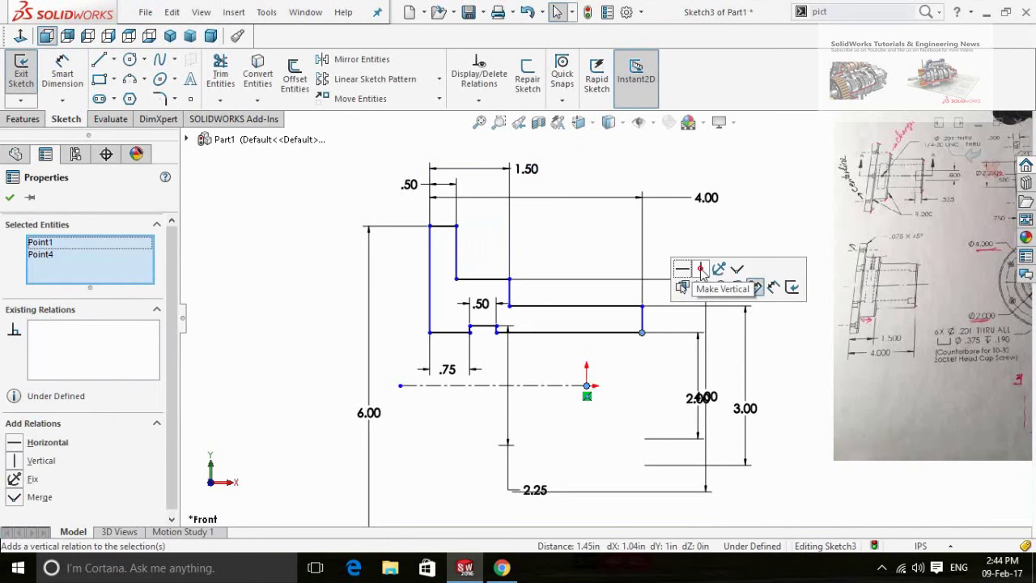
left_click(684, 269)
left_click(559, 413)
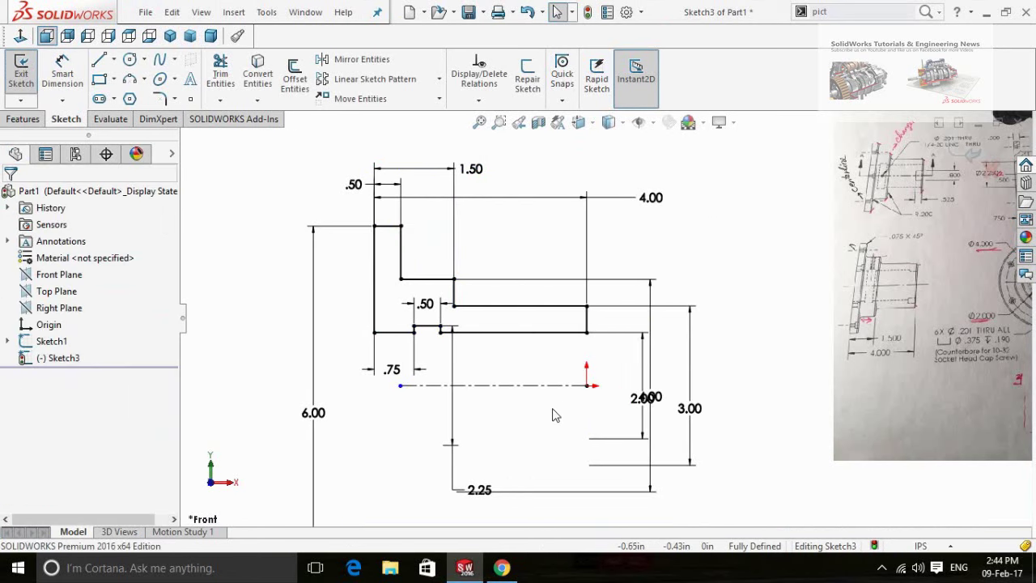
Revolve the half-section profile 360 degrees about the horizontal centerline to form the solid hub
key("f")
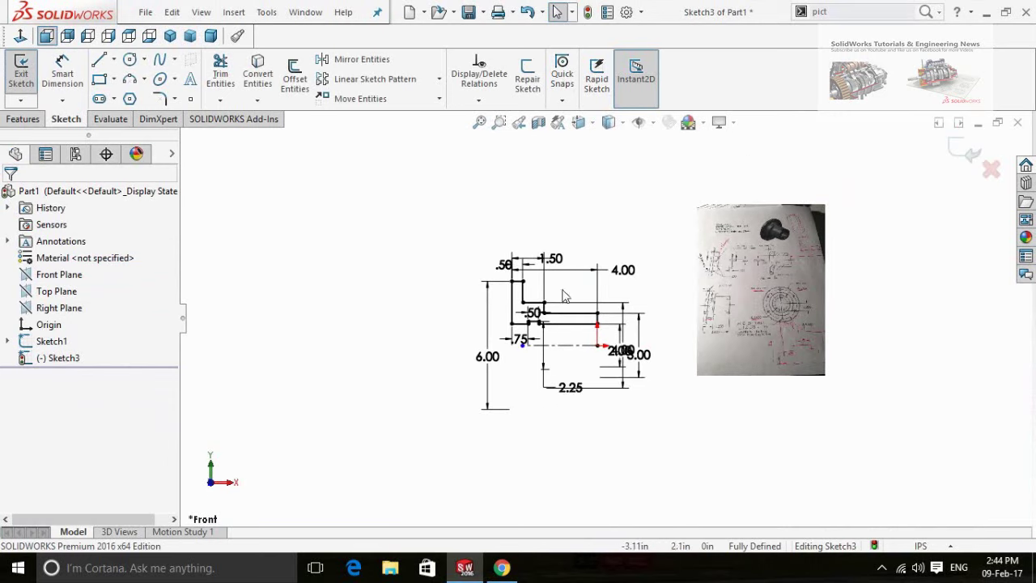
scroll(519, 352, "up", 3)
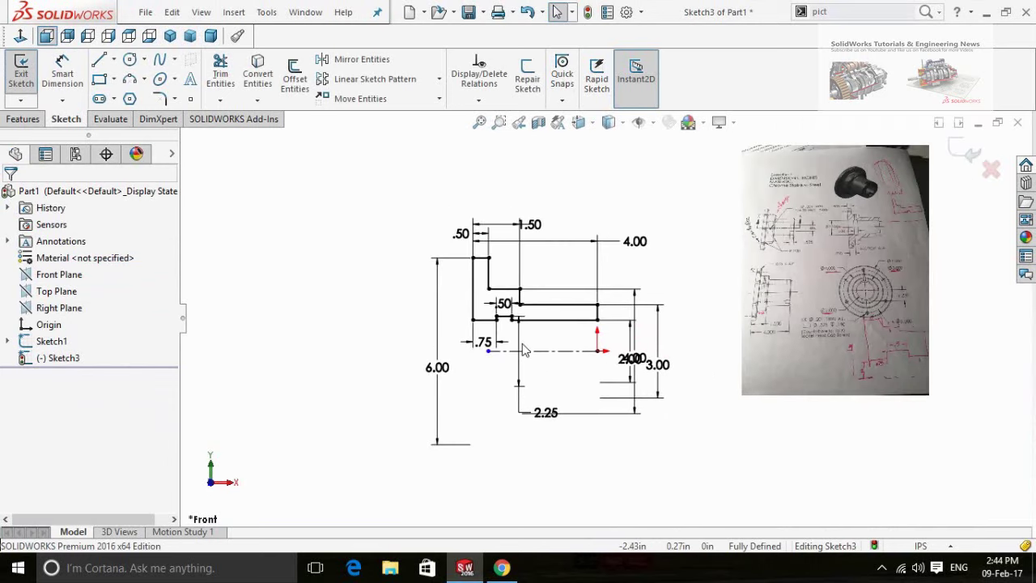
left_click(18, 122)
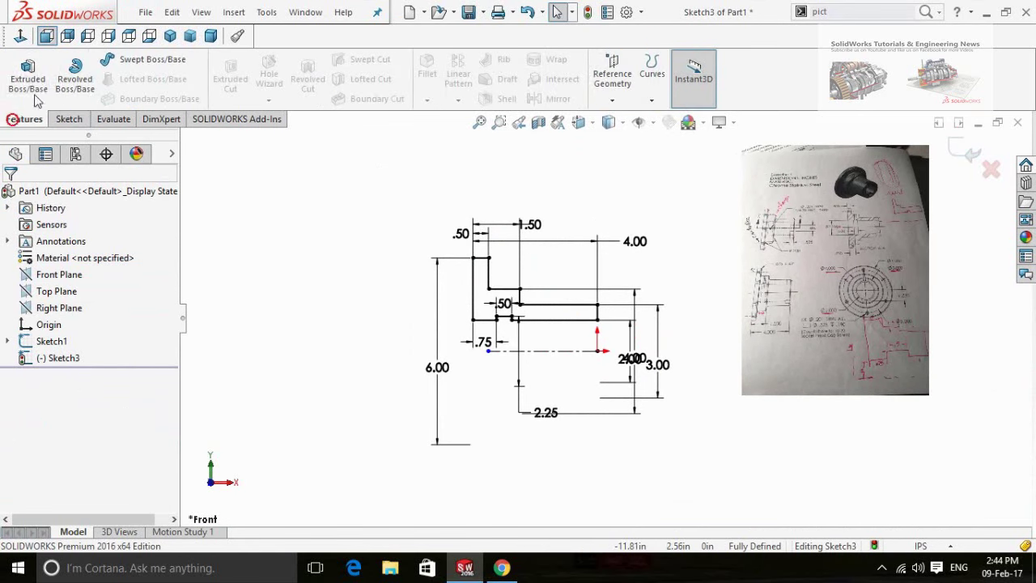
left_click(82, 80)
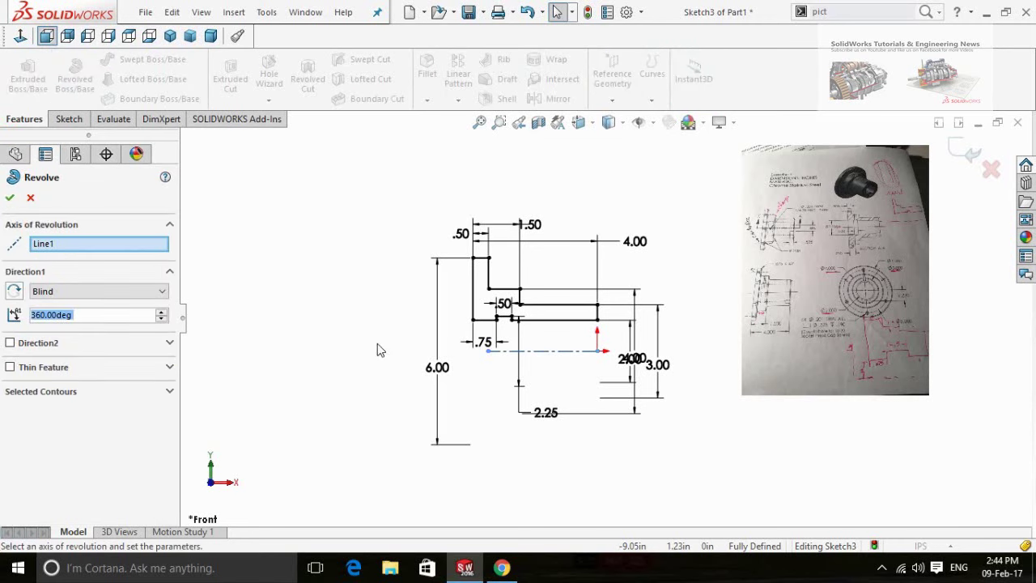
left_click(10, 198)
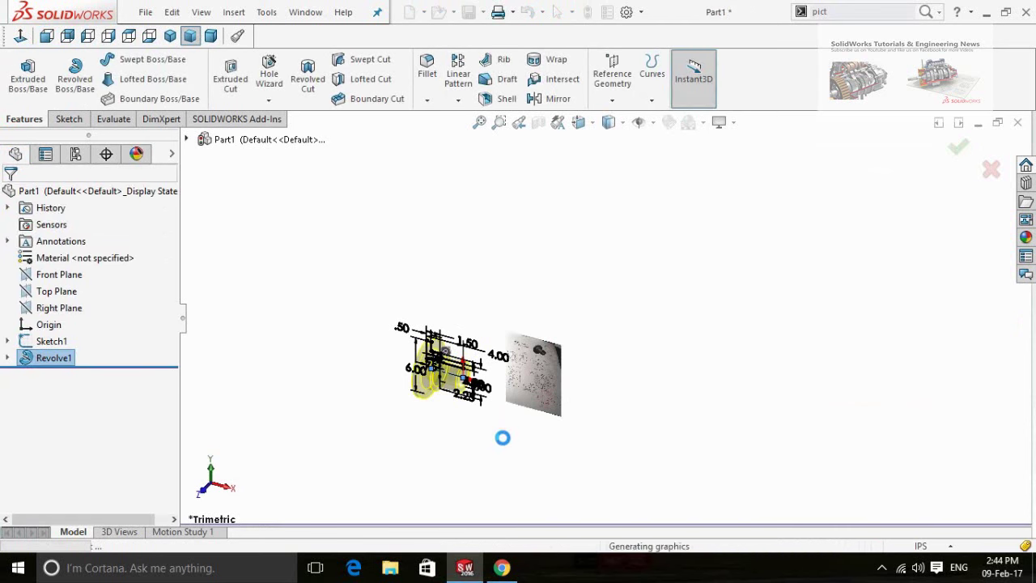
Examine the revolved hub and compare it with the pictorial view on the reference drawing
scroll(533, 398, "down", 3)
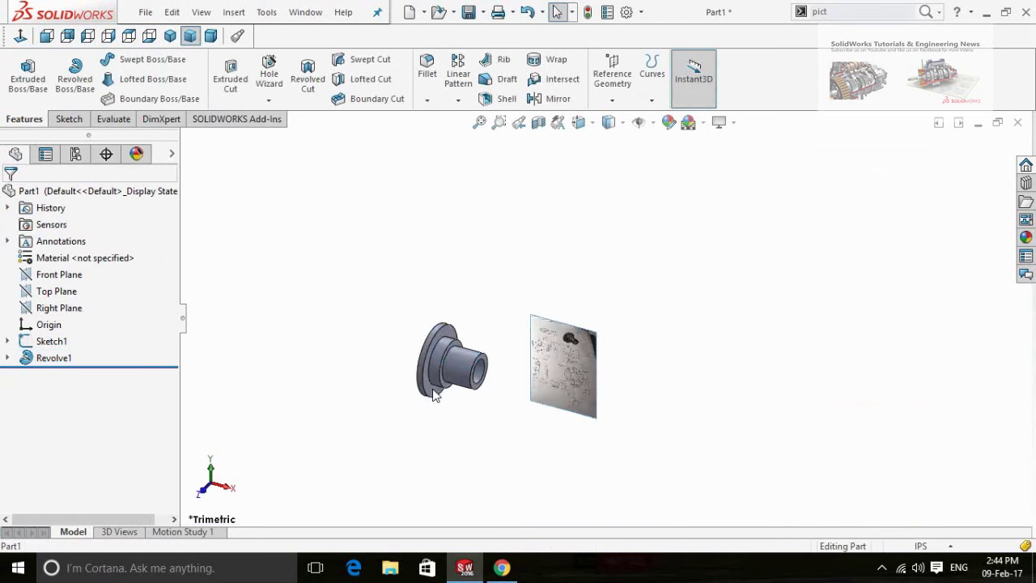
scroll(535, 435, "up", 2)
middle_click_drag(534, 435, 626, 528)
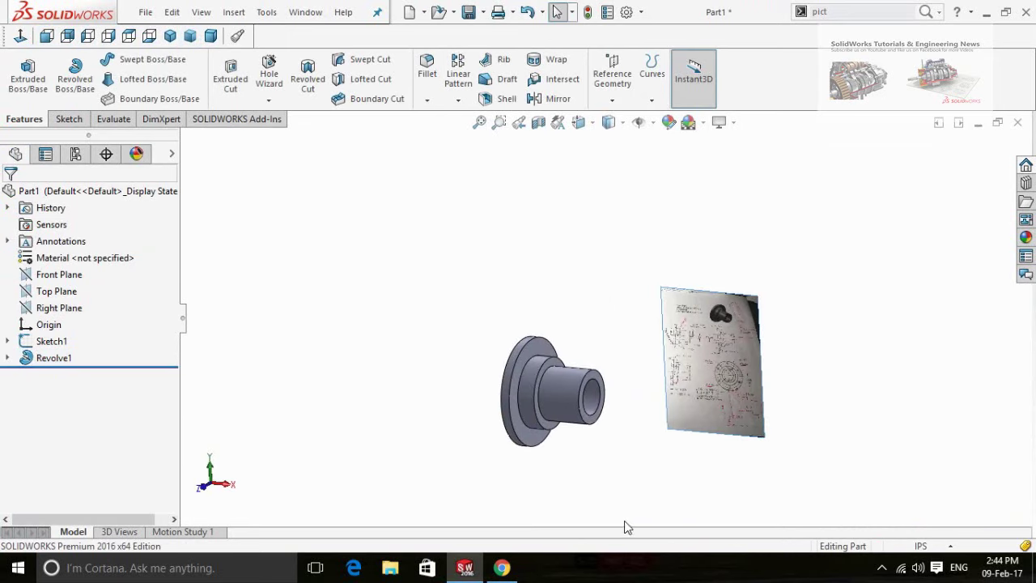
scroll(625, 523, "down", 3)
scroll(612, 530, "up", 2)
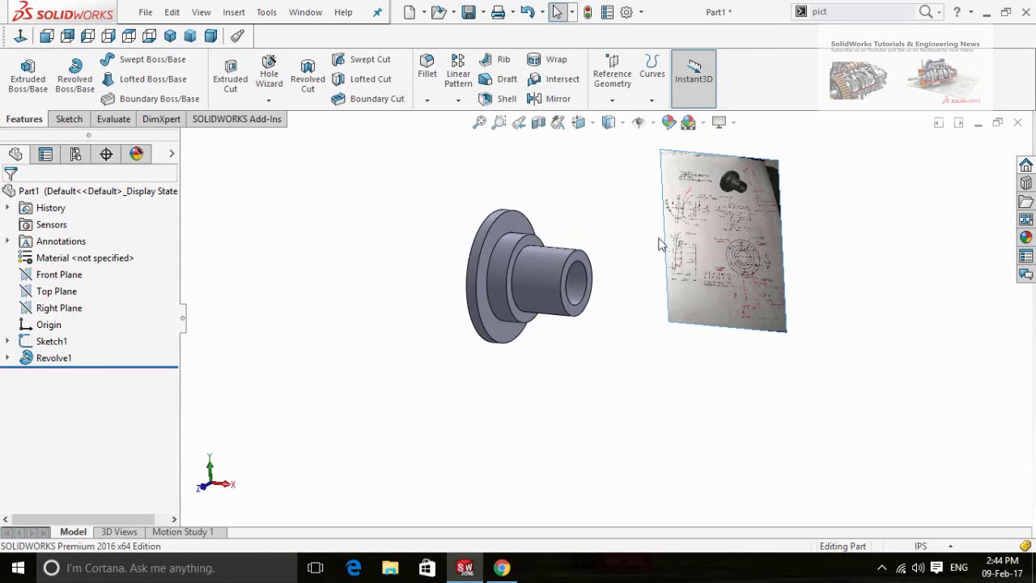
scroll(721, 212, "down", 2)
scroll(720, 212, "down", 4)
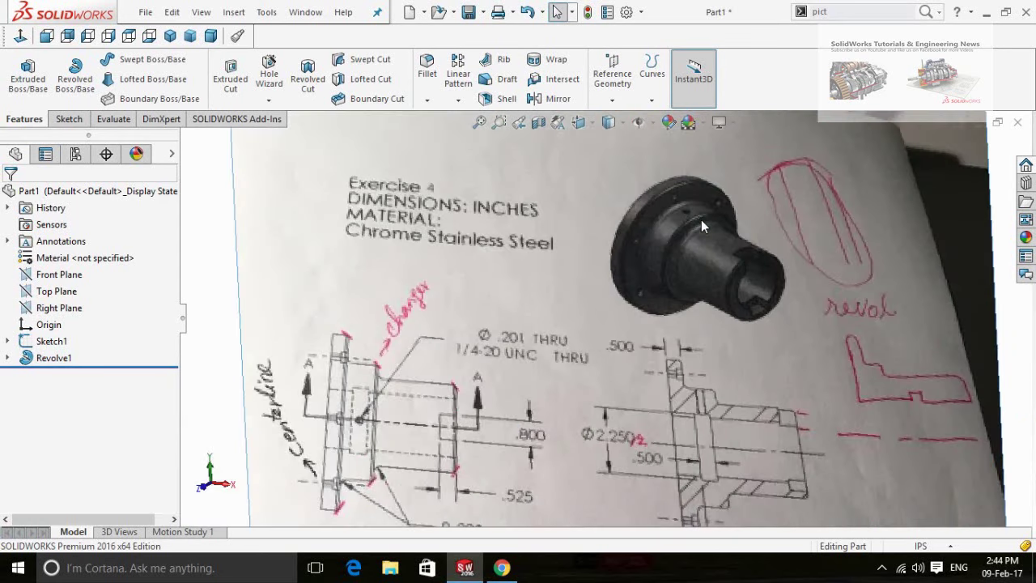
scroll(701, 219, "down", 2)
scroll(673, 240, "down", 2)
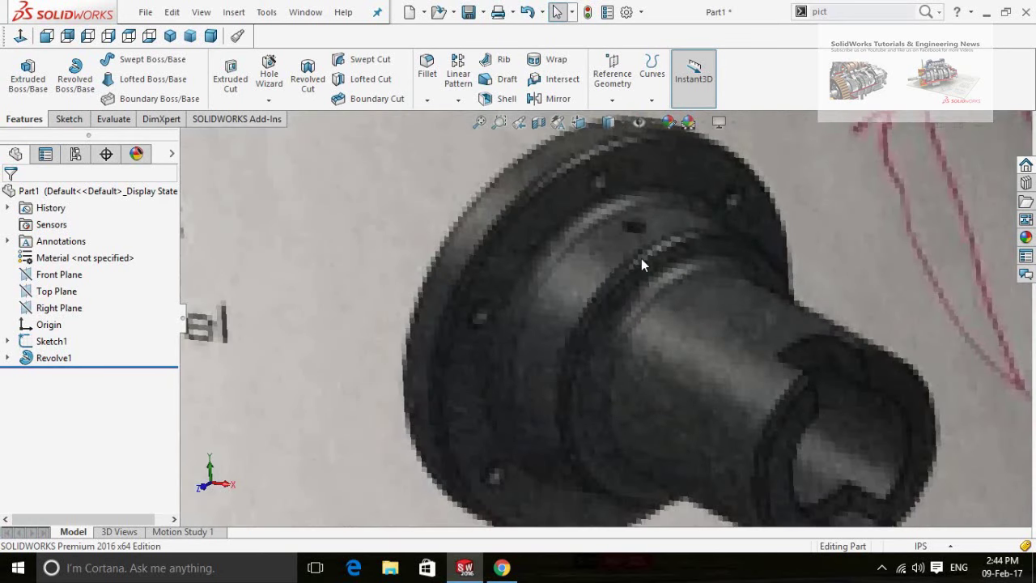
scroll(641, 264, "up", 3)
scroll(458, 398, "up", 4)
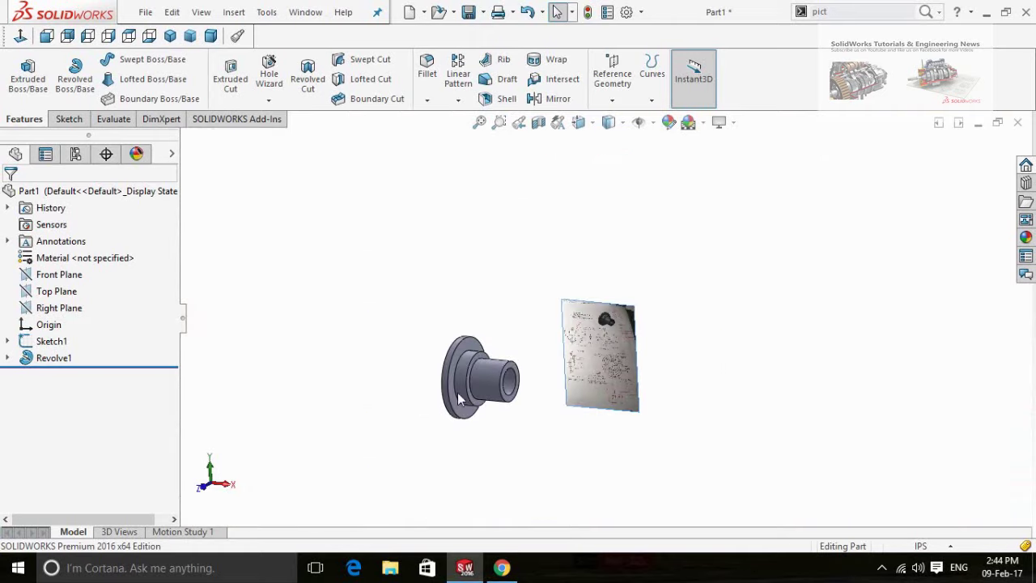
scroll(436, 360, "down", 2)
scroll(335, 340, "up", 1)
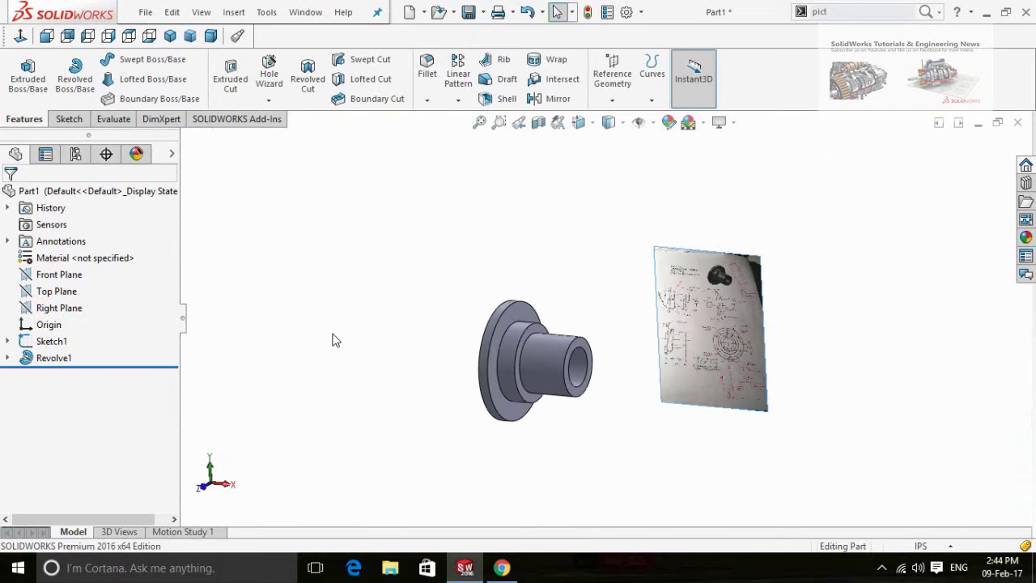
Start a sketch on the Top Plane and draw a circle about 0.66 in in diameter on the hub's axis within the middle step
left_click(51, 293)
left_click(57, 268)
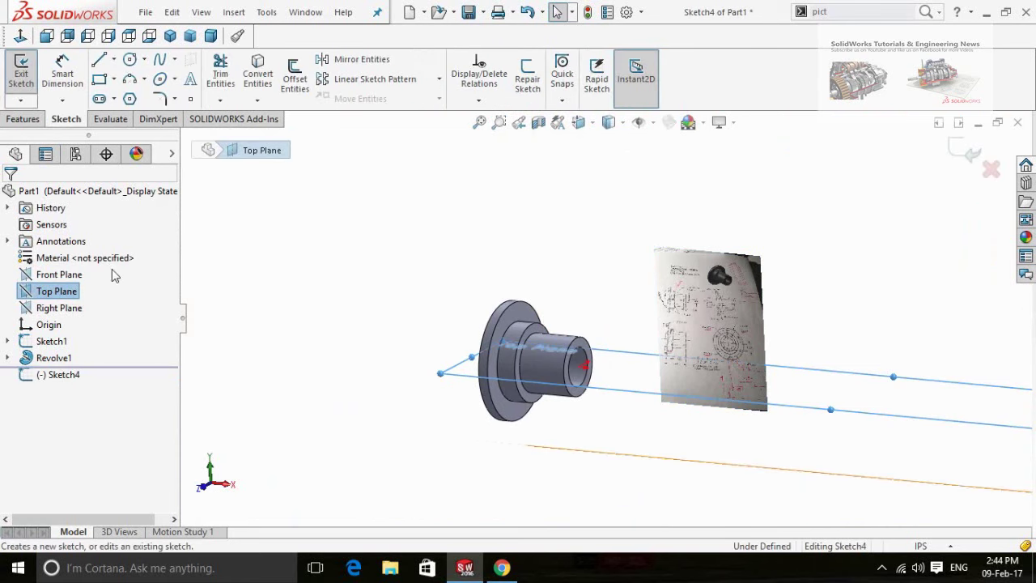
left_click(21, 35)
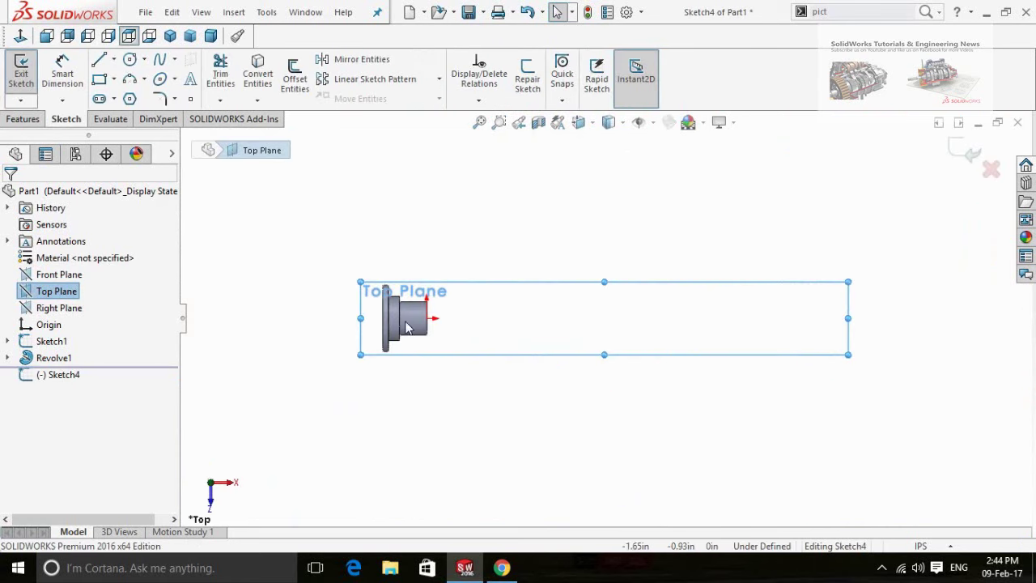
left_click(306, 356)
right_click_drag(312, 333, 430, 331)
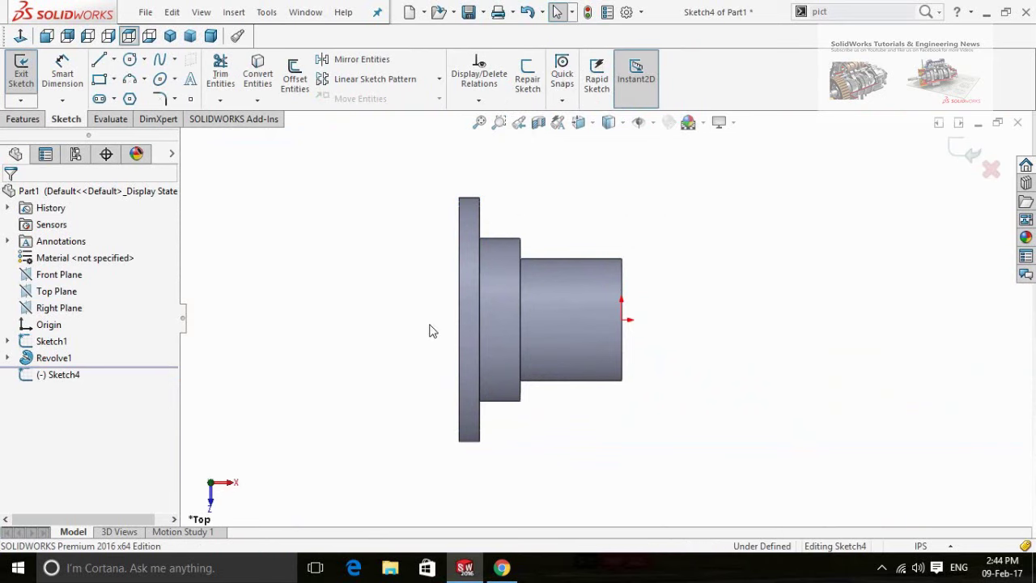
left_click(499, 320)
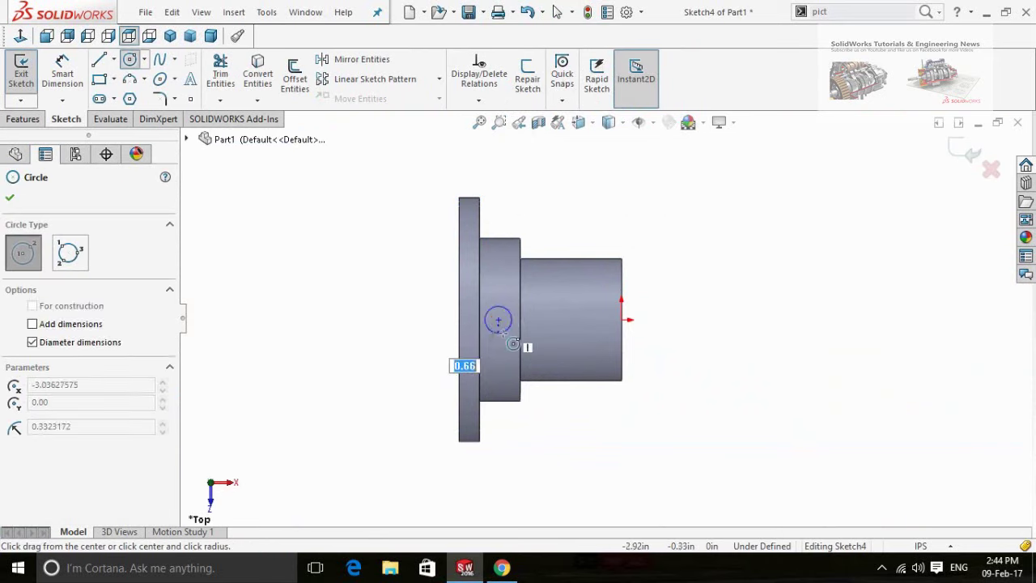
left_click(508, 329)
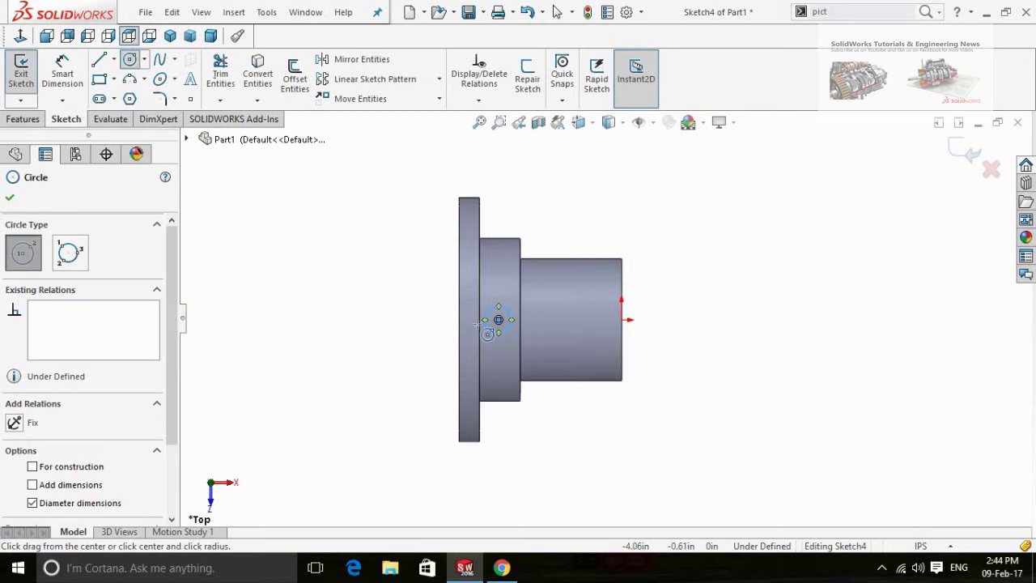
Dimension the circle's diameter as 0.201 in
right_click_drag(404, 334, 409, 244)
scroll(535, 354, "down", 3)
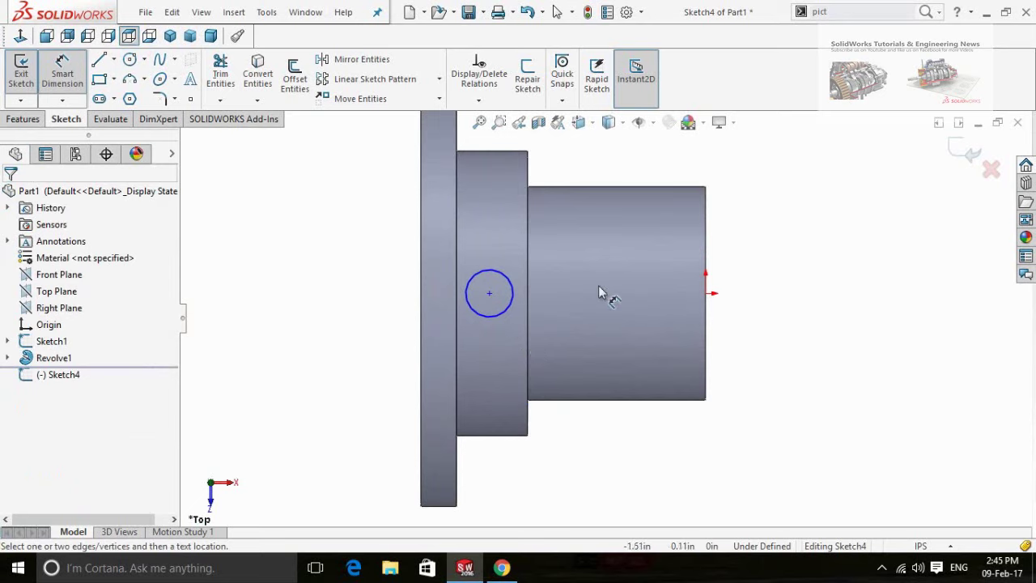
left_click(505, 311)
left_click(723, 152)
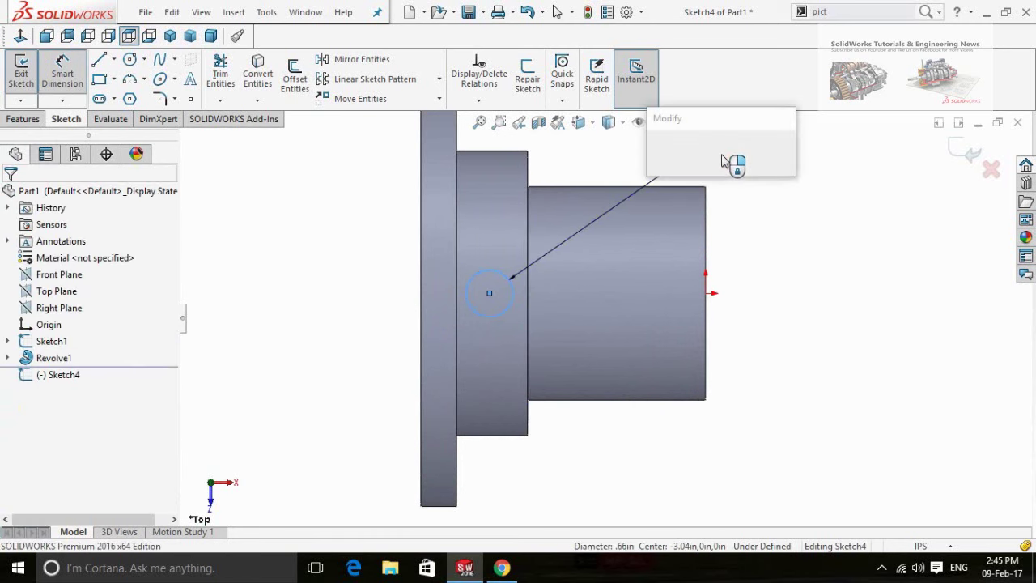
type("0.")
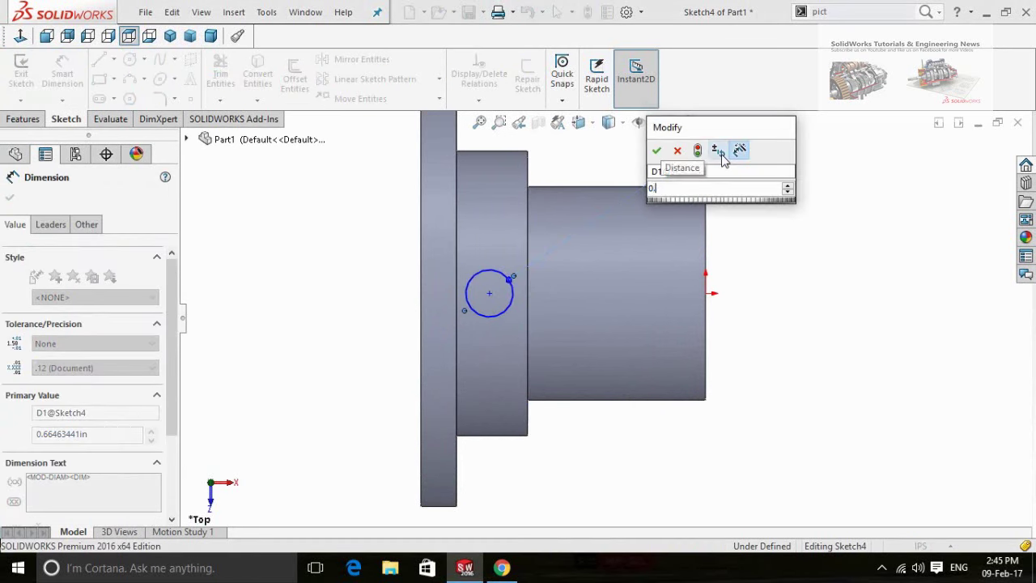
type("201")
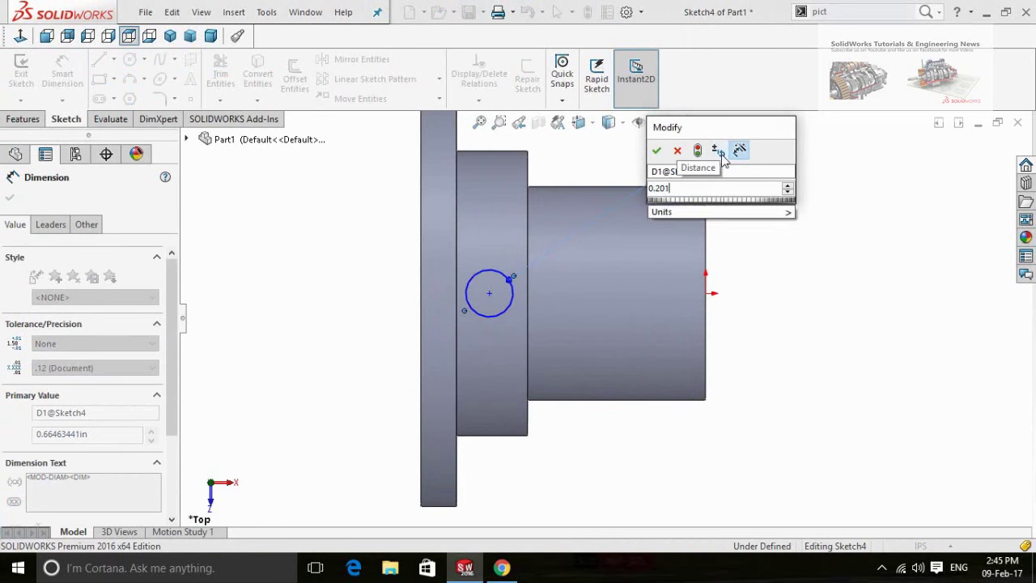
key("Return")
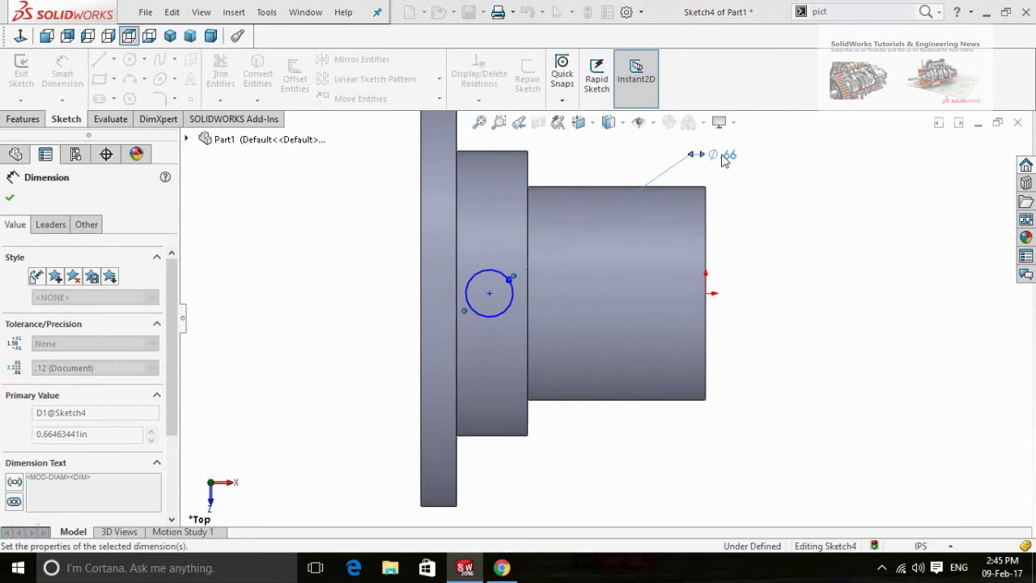
Return to the top view of the hub and display the model with hidden lines visible
key("z")
middle_click_drag(545, 429, 632, 450)
key("ctrl+5")
scroll(570, 465, "down", 3)
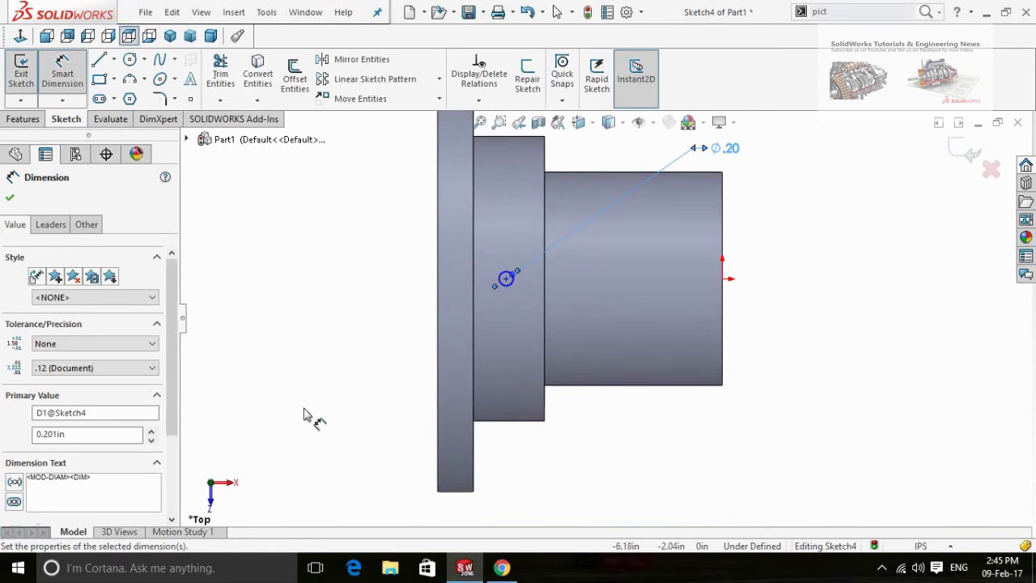
left_click(610, 122)
left_click(612, 212)
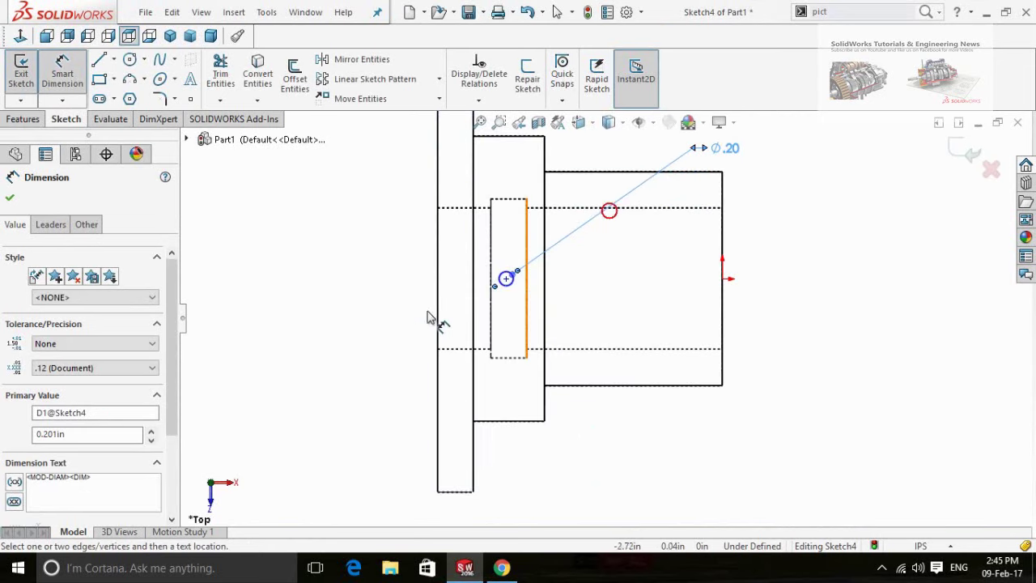
key("Escape")
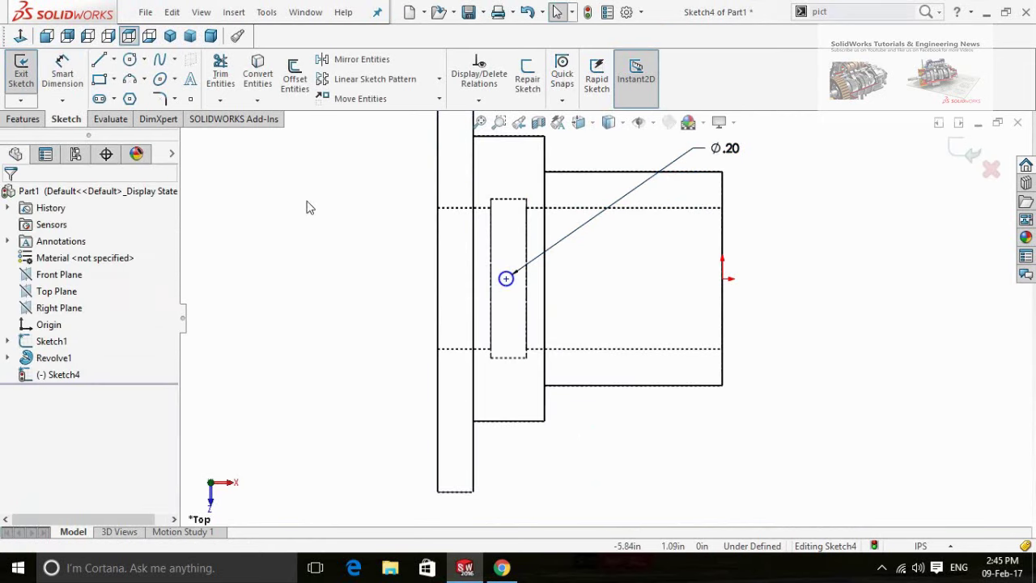
Draw construction lines linking the circle's center to the midpoints of the recess's upper hidden edge and right hidden edge
left_click(113, 59)
left_click(112, 94)
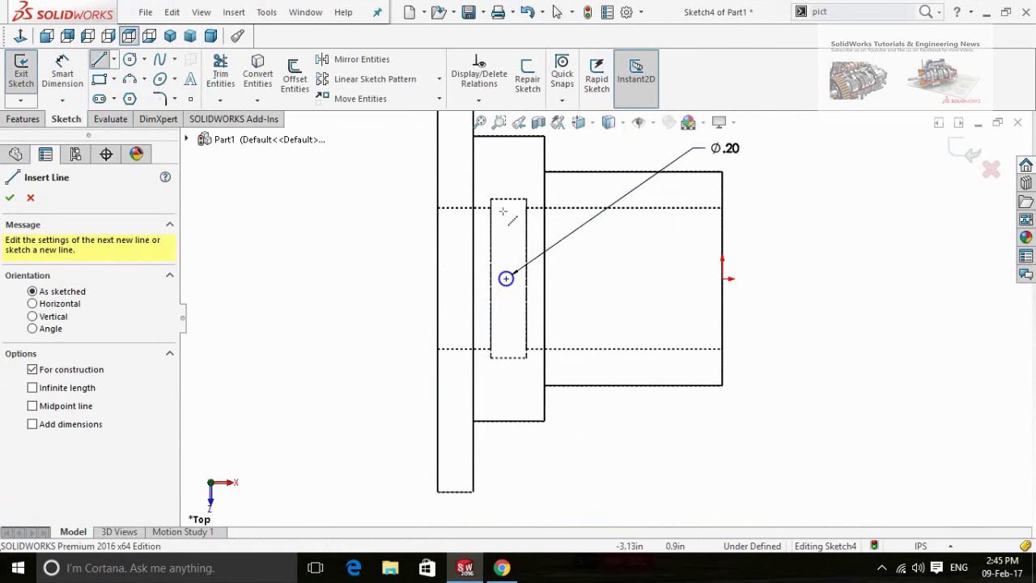
left_click(506, 278)
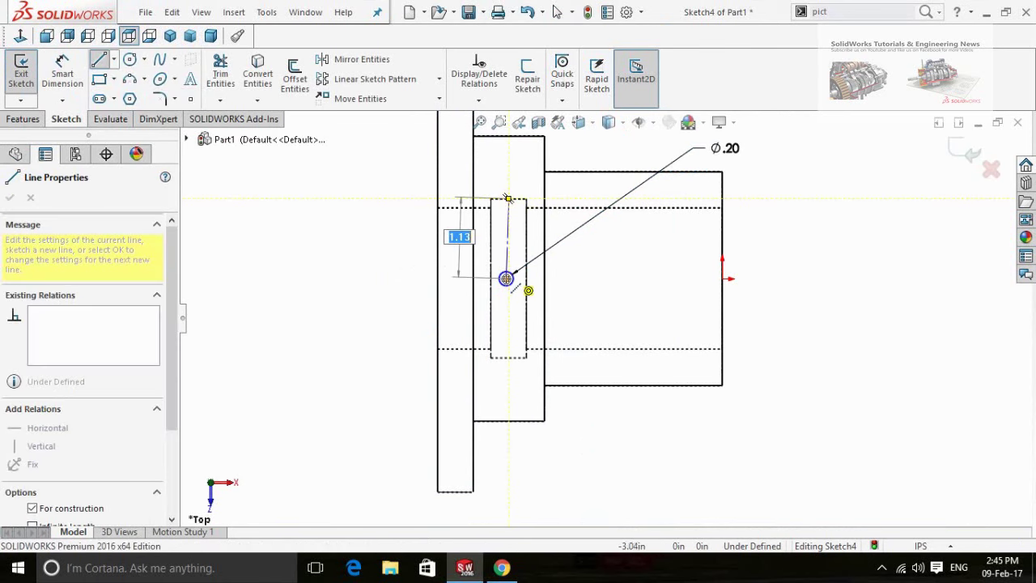
left_click(507, 198)
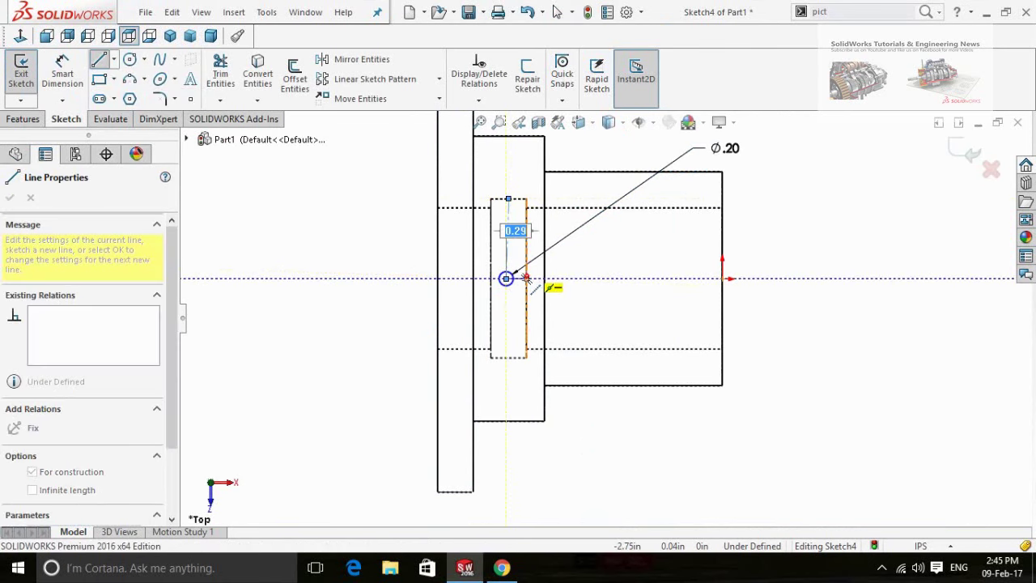
key("Escape")
left_click(509, 284)
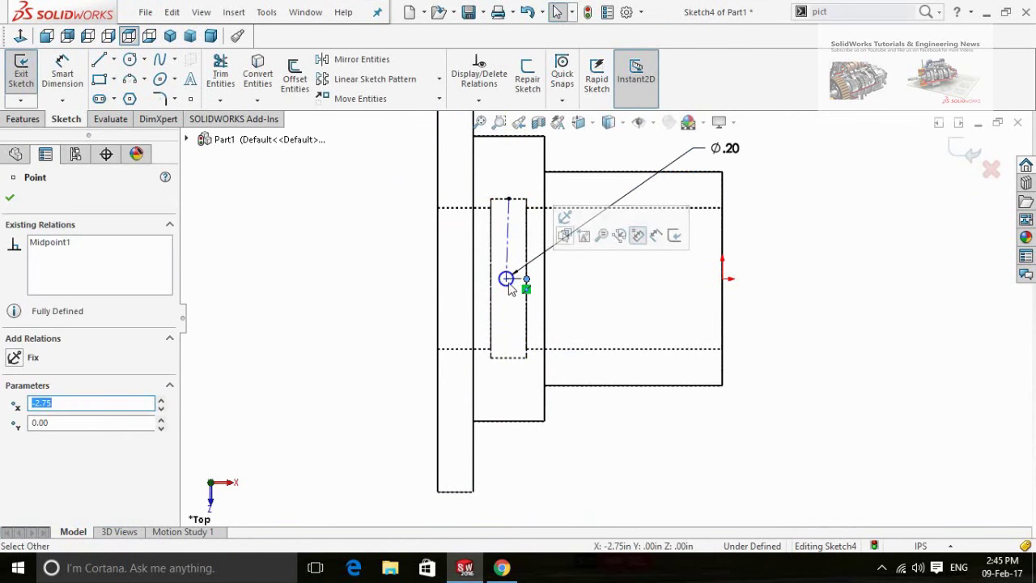
Make the longer construction line between the circle's center and the recess's upper edge vertical
left_click(509, 234)
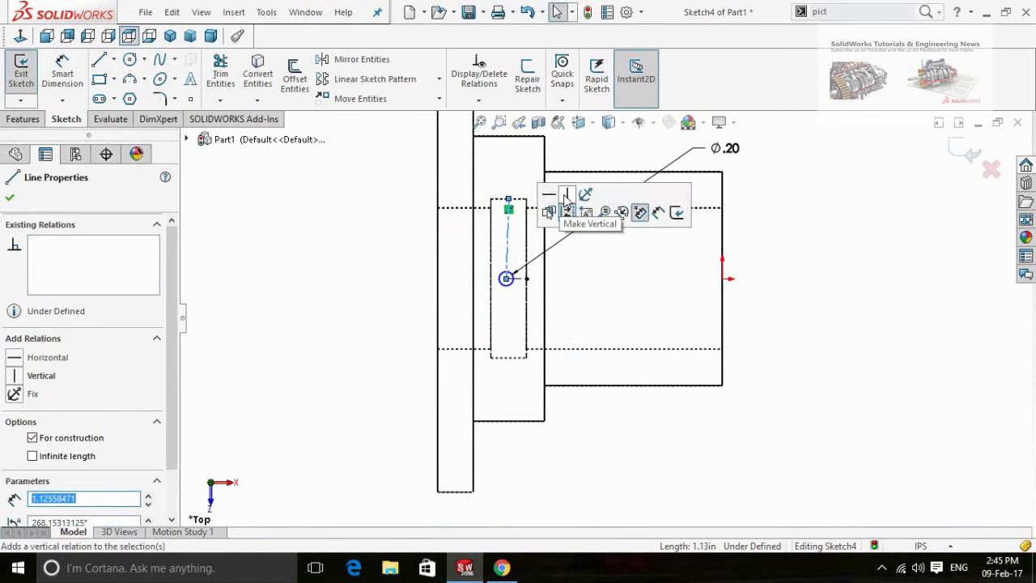
left_click(567, 199)
left_click(386, 334)
Cut the 0.201 in circle upward from its sketch plane to a blind depth of about 3.33 in, displaying the model shaded with edges
key("f")
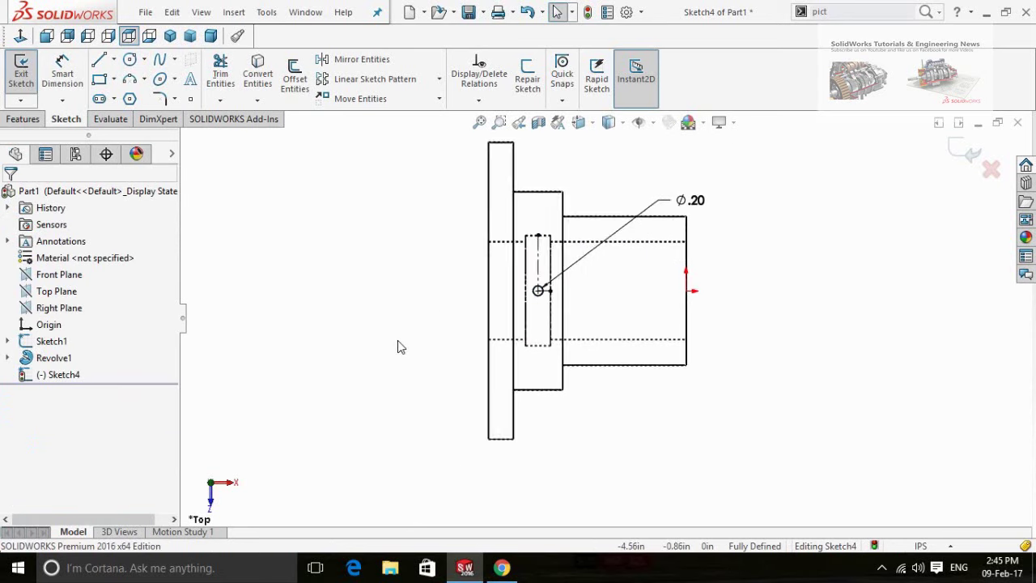
left_click(23, 119)
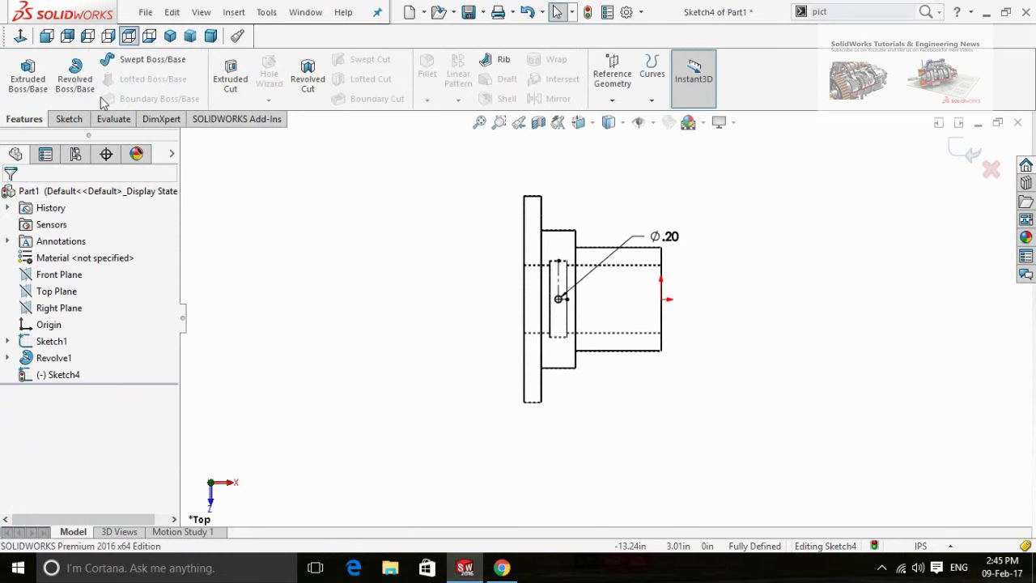
left_click(230, 77)
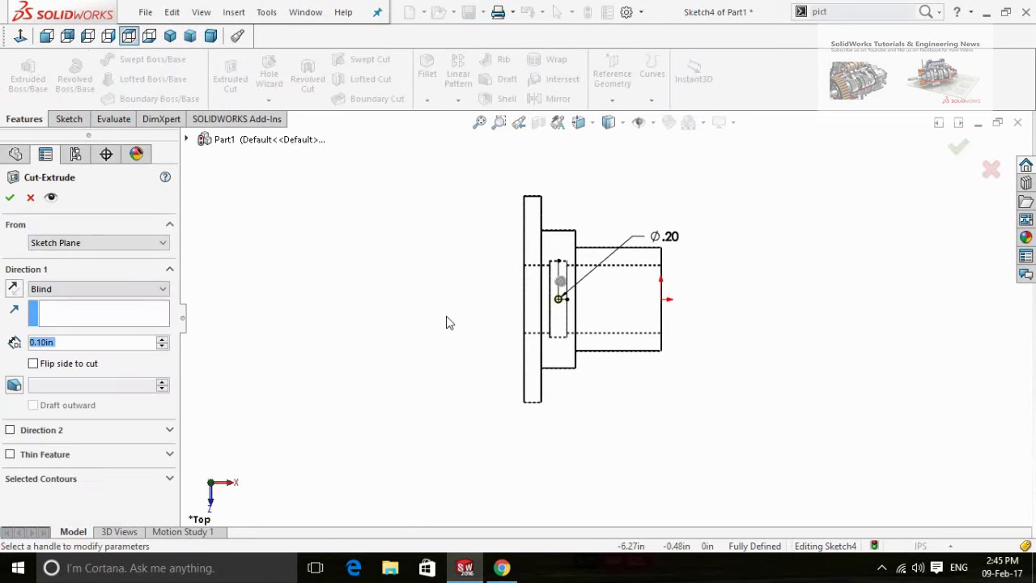
middle_click_drag(497, 312, 405, 306)
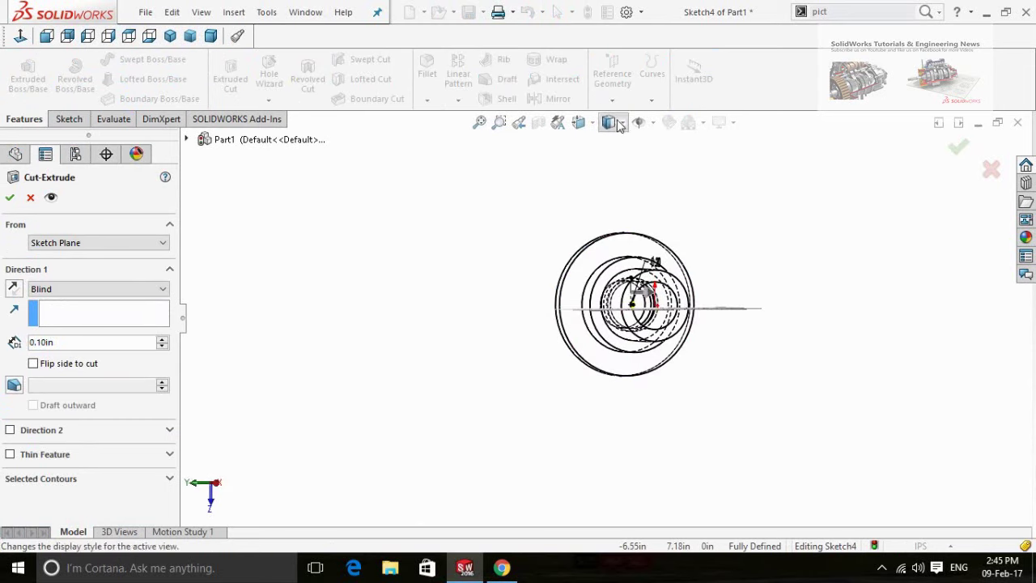
left_click(620, 124)
left_click(614, 140)
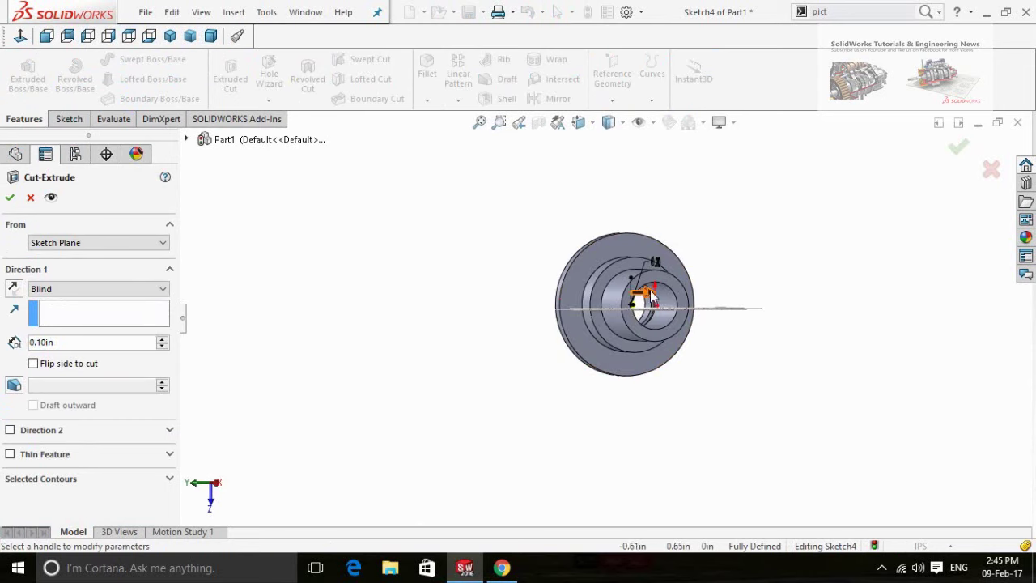
left_click_drag(653, 298, 541, 293)
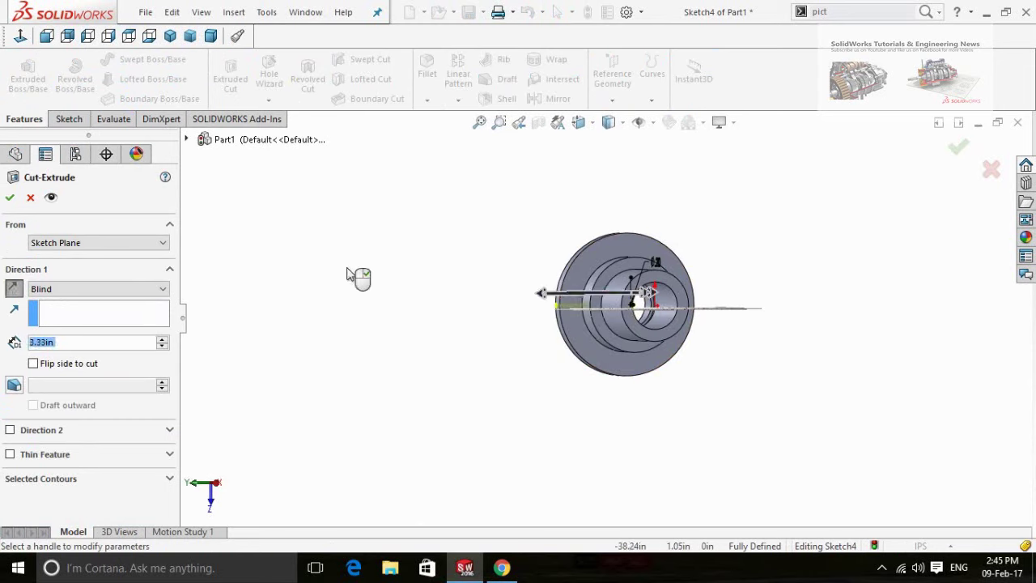
left_click(8, 198)
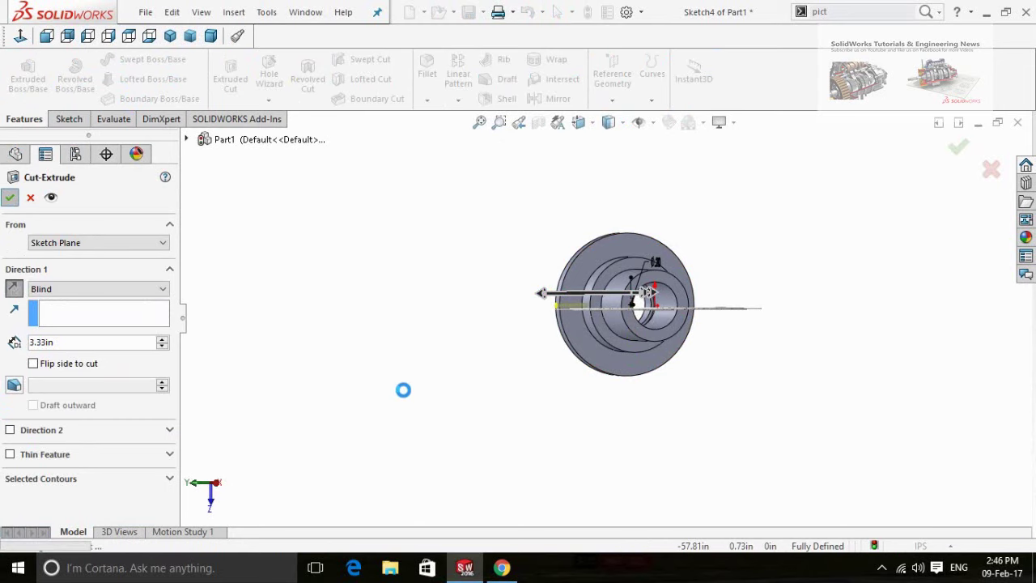
left_click(431, 348)
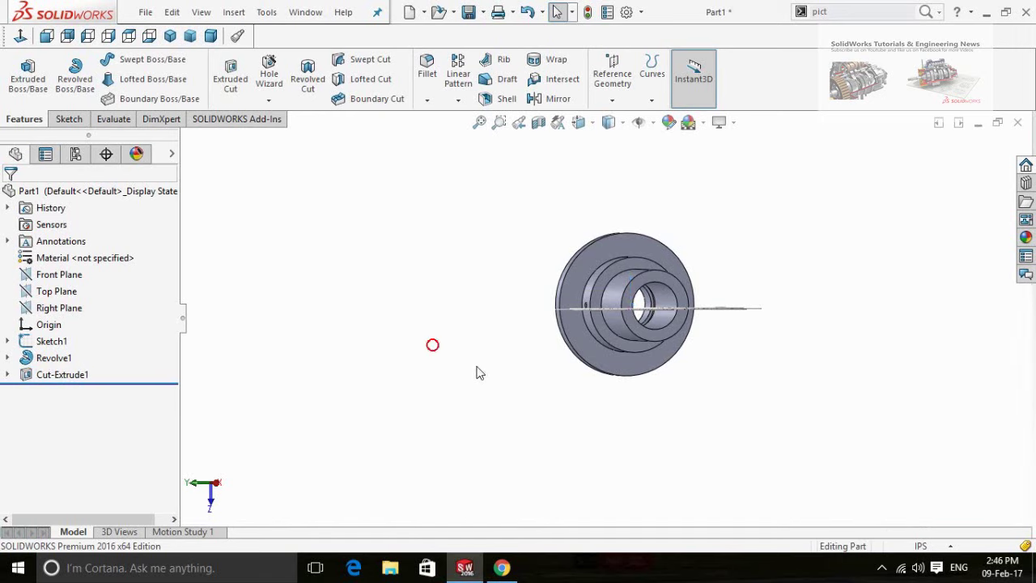
Examine the new hole in the hub and the notched sleeve end pictured in the reference drawing
middle_click_drag(478, 372, 502, 348)
scroll(351, 449, "down", 5)
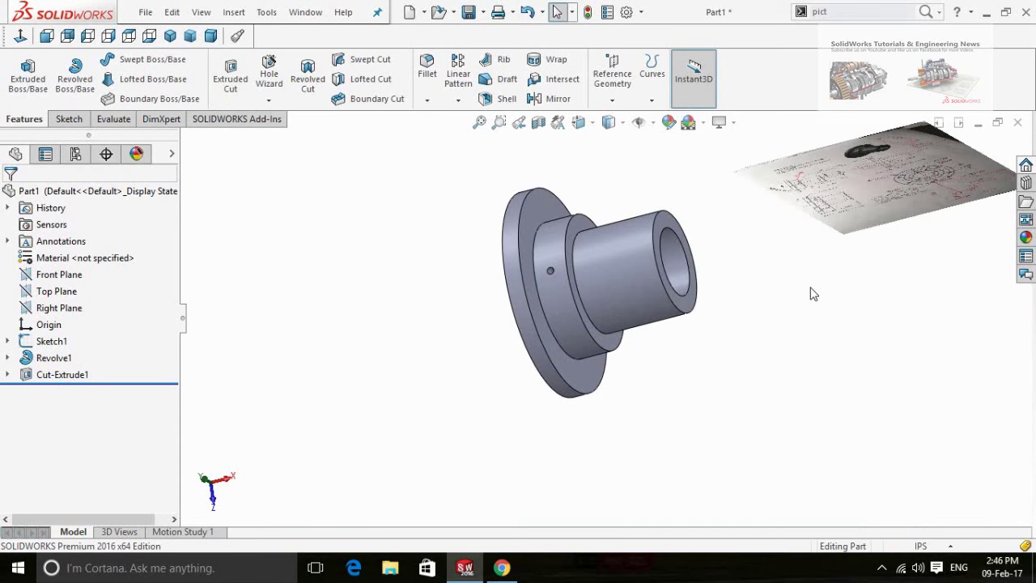
scroll(814, 294, "up", 2)
middle_click_drag(722, 324, 726, 104)
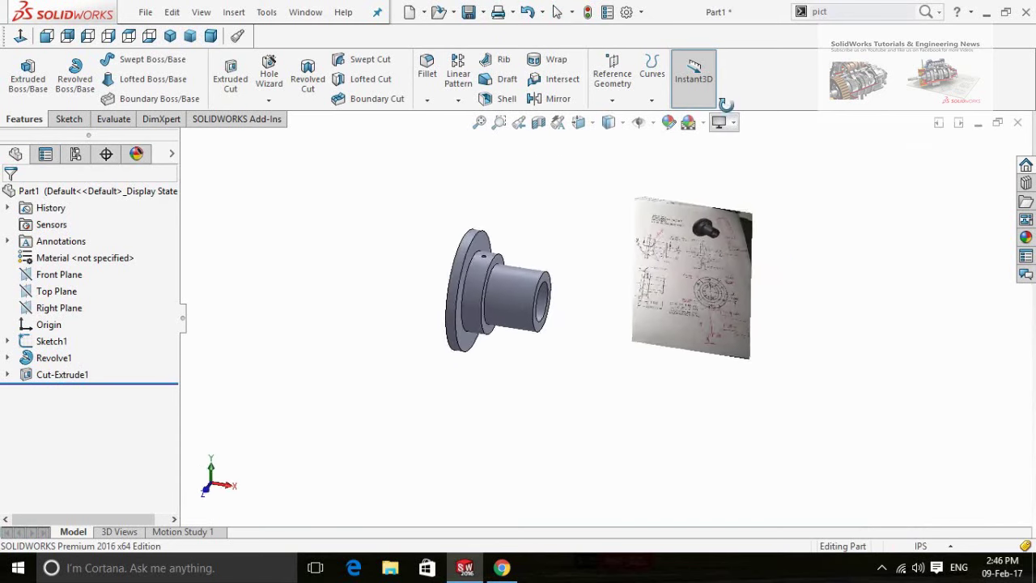
scroll(685, 272, "down", 8)
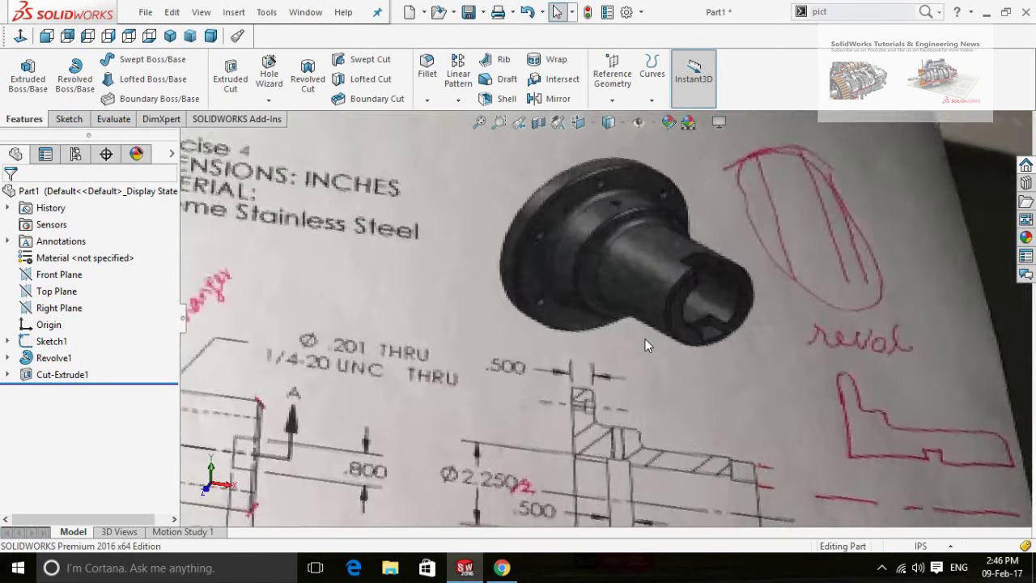
scroll(646, 340, "down", 6)
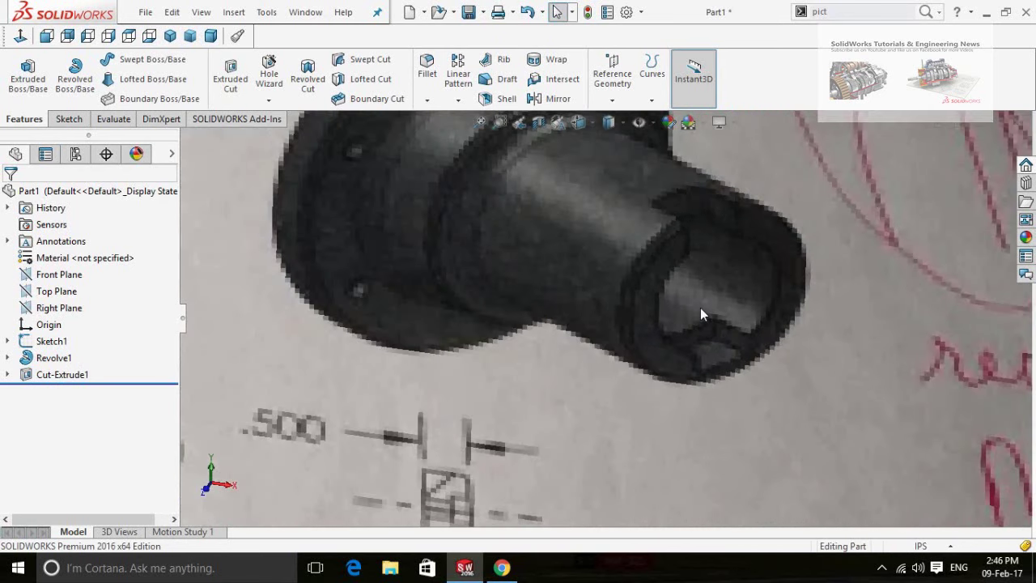
scroll(708, 308, "up", 10)
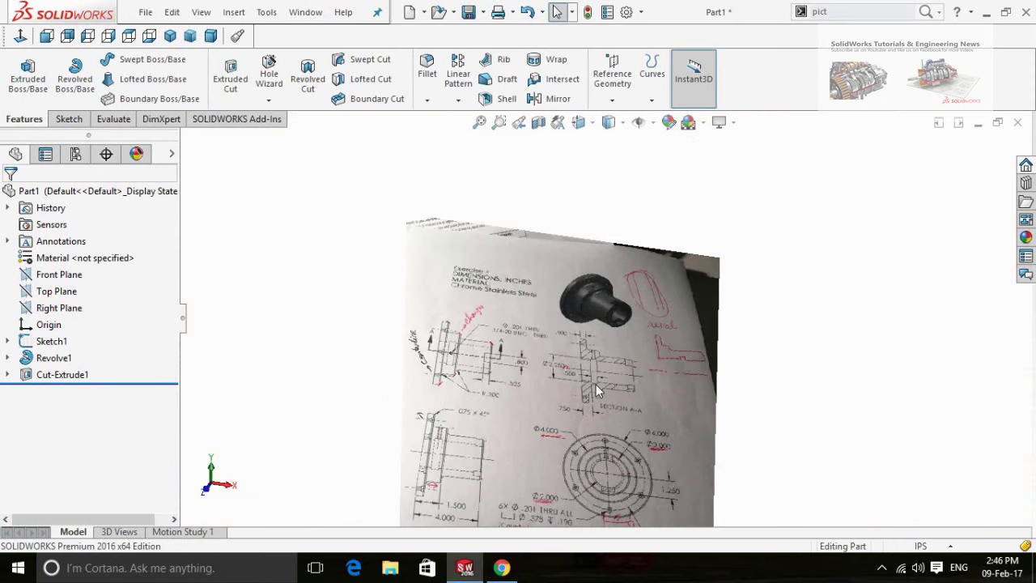
scroll(510, 489, "up", 5)
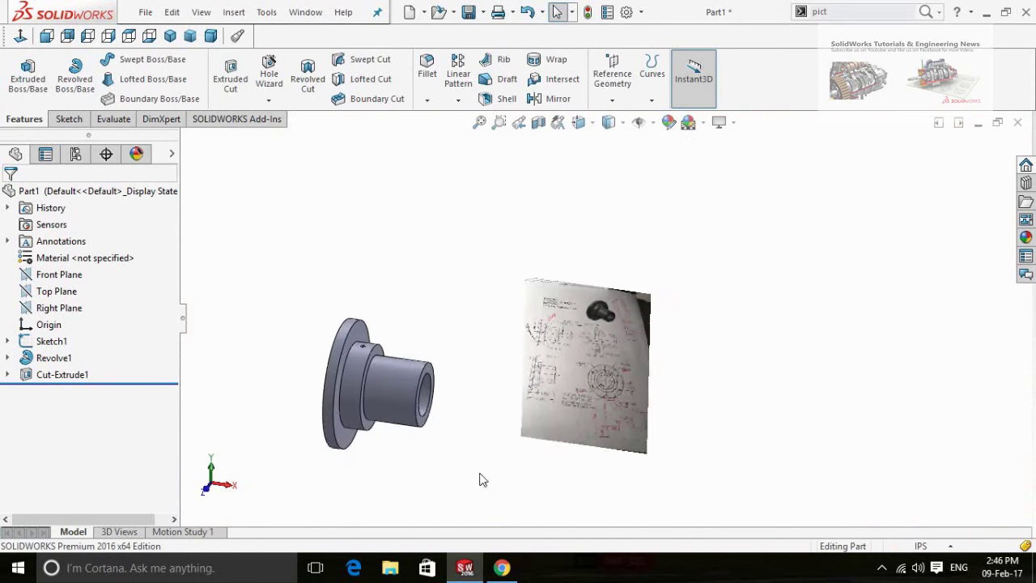
Start a sketch on the Top Plane and draw a corner rectangle about 0.86 in tall across the hub's free end face
left_click(61, 295)
left_click(69, 272)
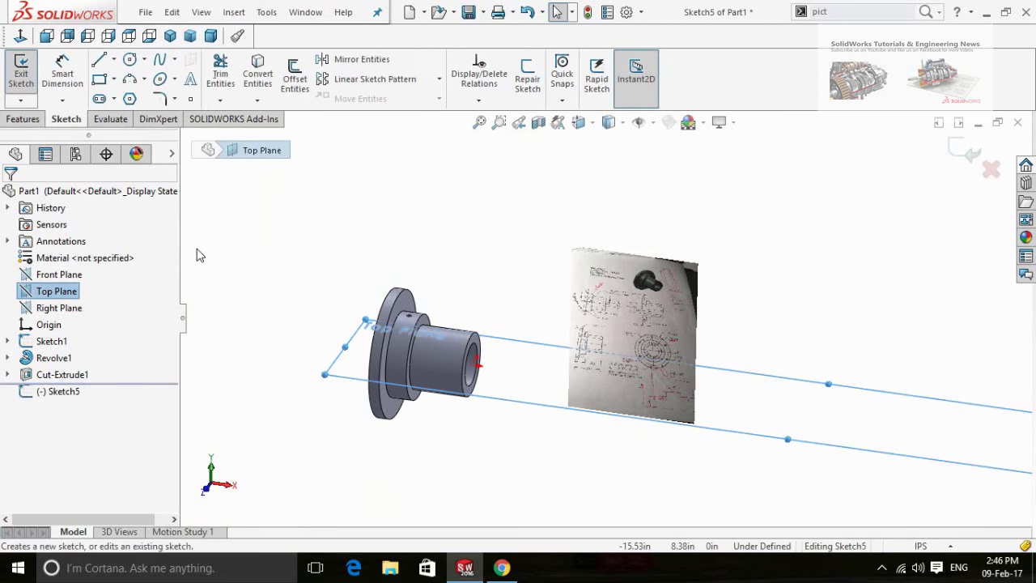
left_click(128, 36)
scroll(433, 314, "down", 5)
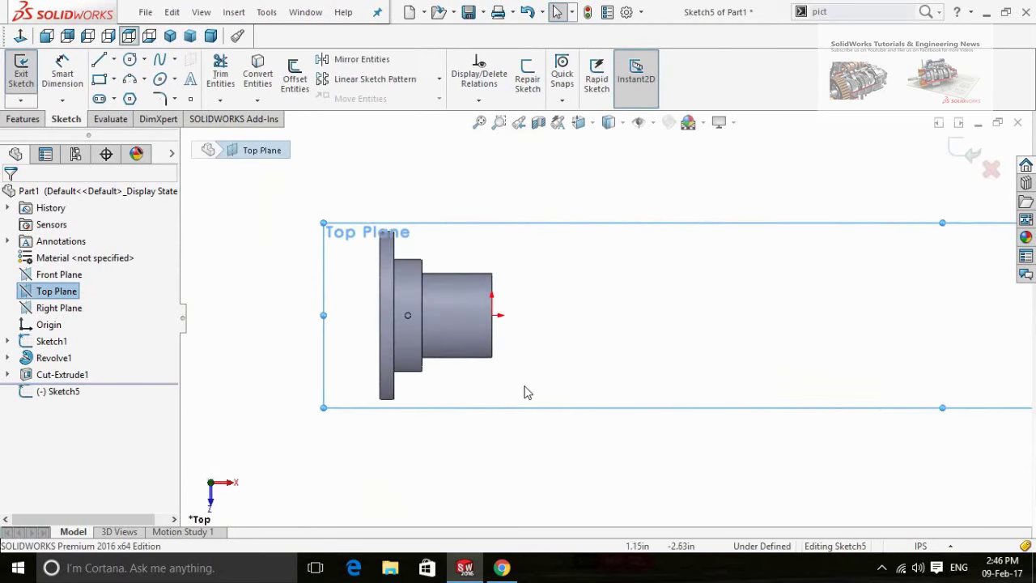
scroll(525, 392, "down", 3)
left_click(99, 78)
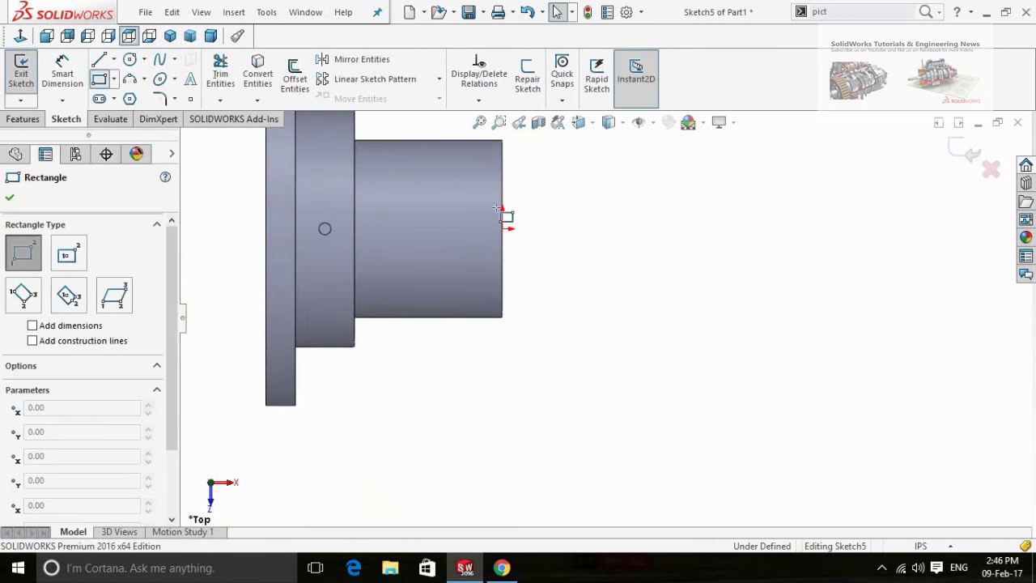
left_click(467, 247)
scroll(470, 246, "down", 1)
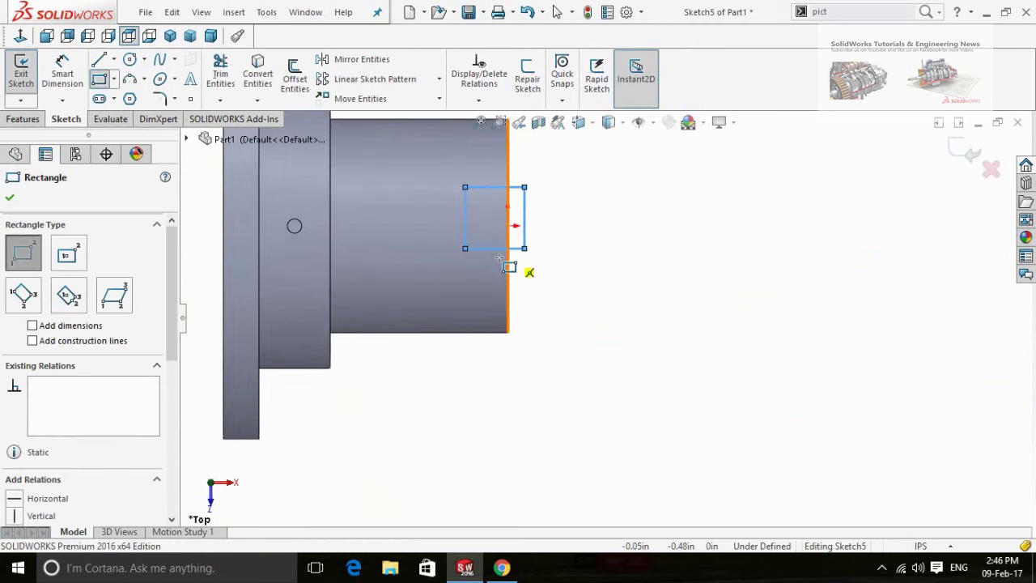
Draw a construction line from the origin to the midpoint of the rectangle's outer vertical edge and make it horizontal
left_click(114, 60)
left_click(131, 98)
left_click(509, 226)
left_click(525, 218)
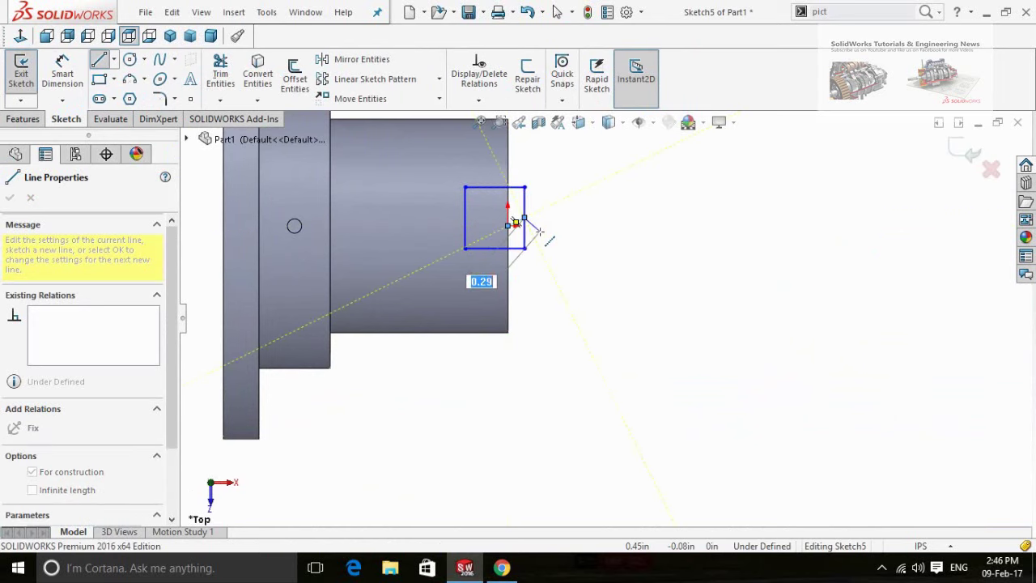
key("Escape")
left_click(518, 220)
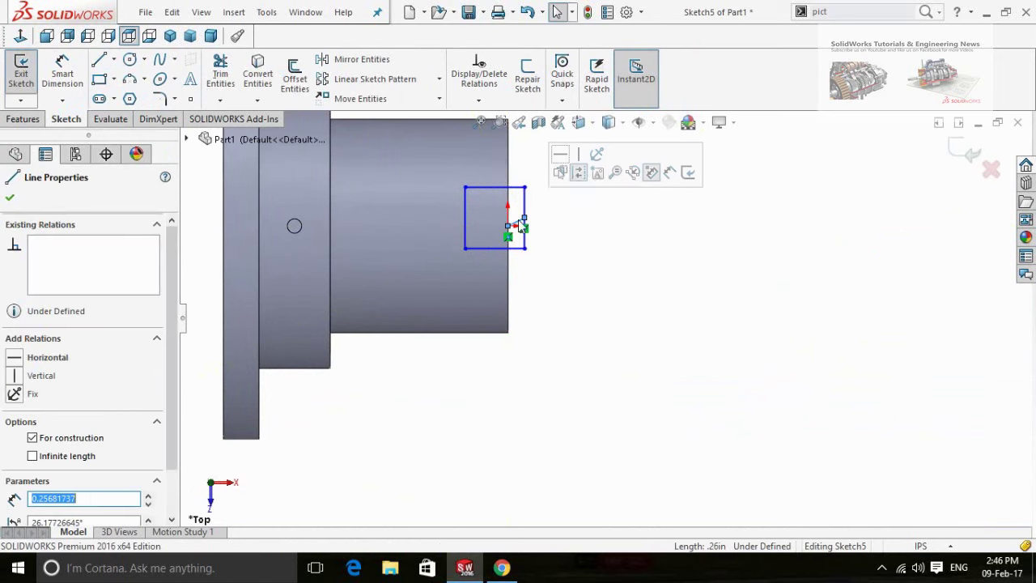
left_click(567, 339)
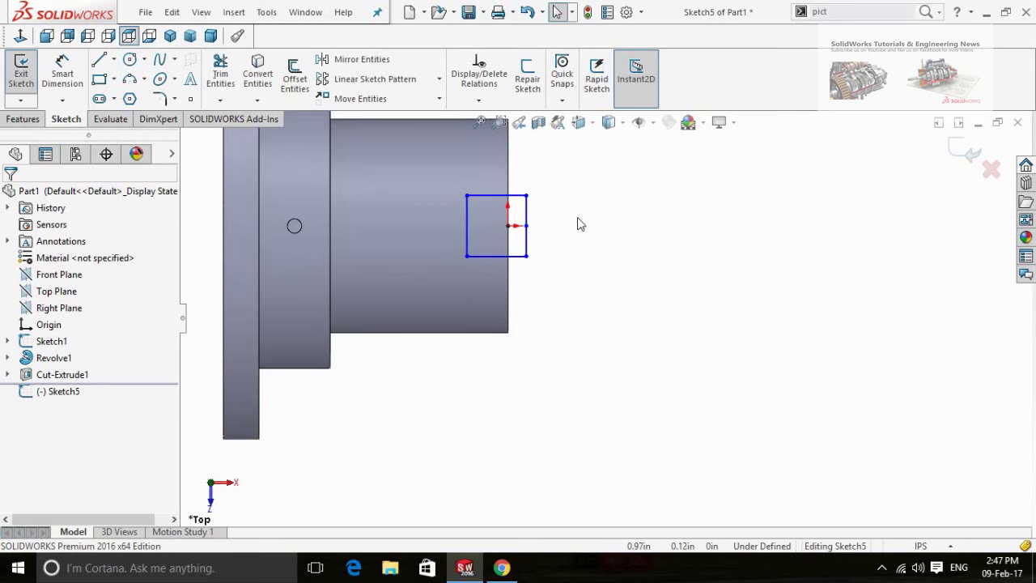
Dimension the rectangle's height as 0.8 in
right_click_drag(604, 294, 601, 271)
left_click(526, 245)
left_click(579, 283)
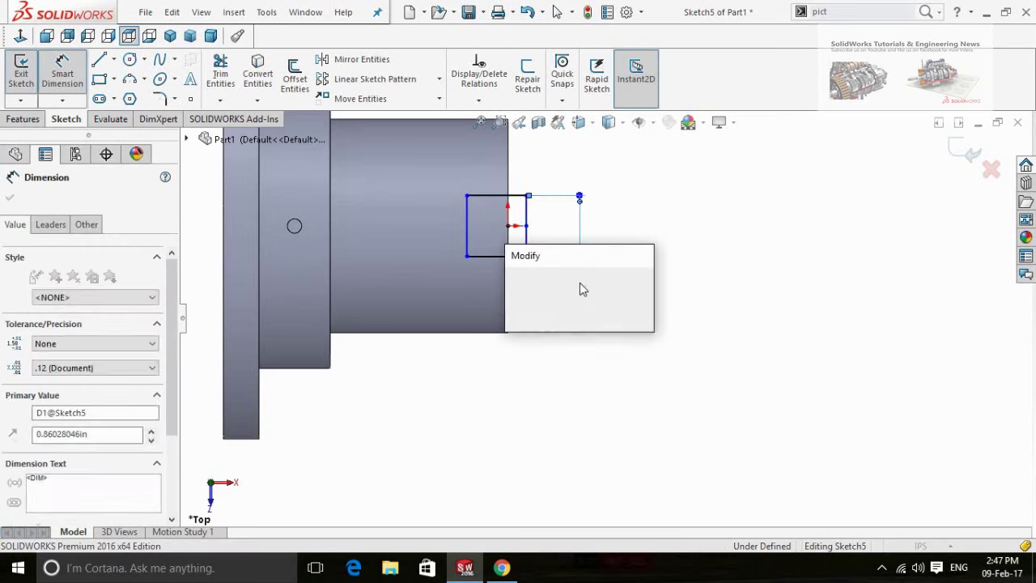
type(".8")
key("Return")
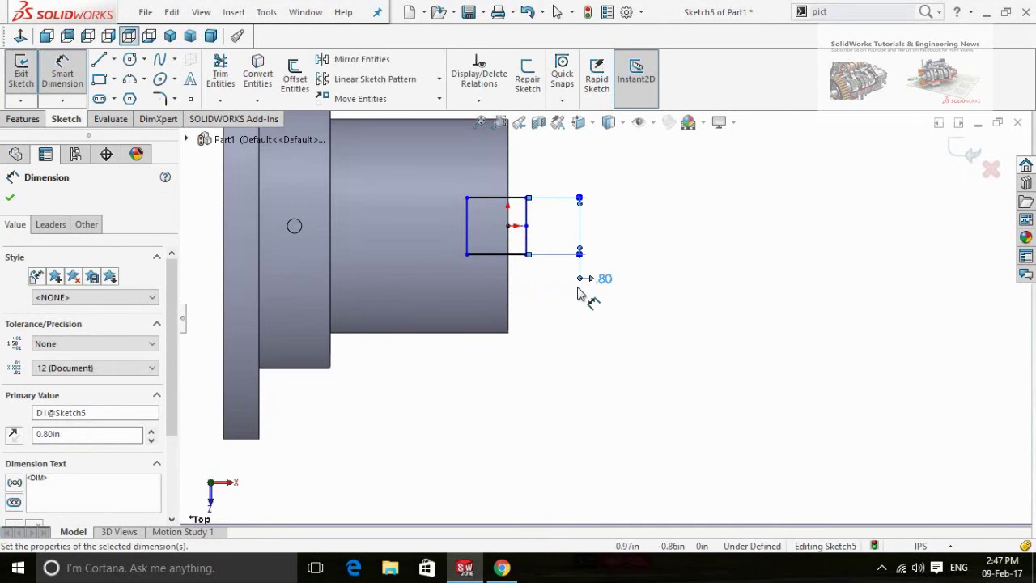
Dimension the distance from the hub's end face to the rectangle's inner vertical edge as 0.53 in
left_click(510, 283)
left_click(467, 239)
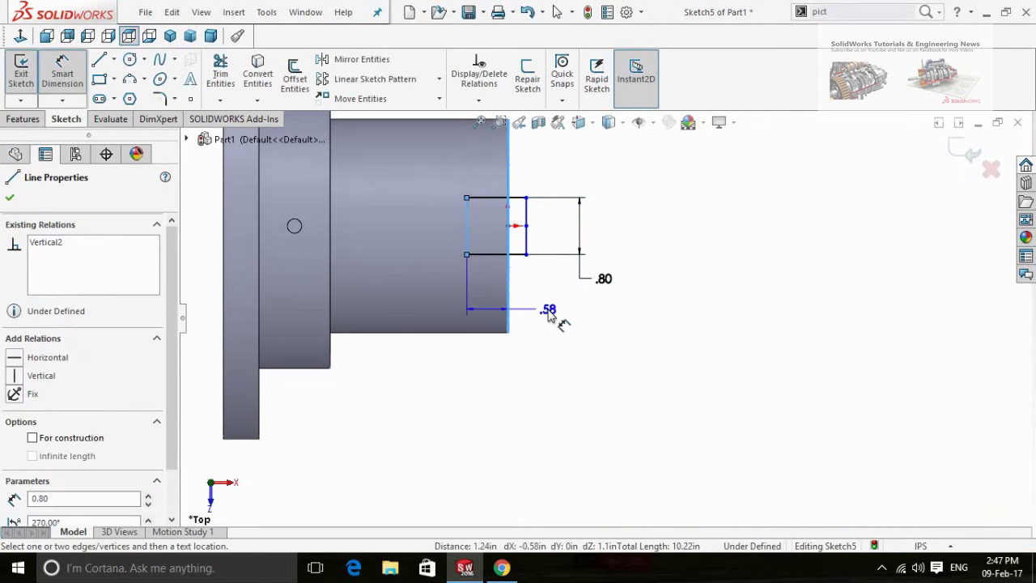
left_click(550, 316)
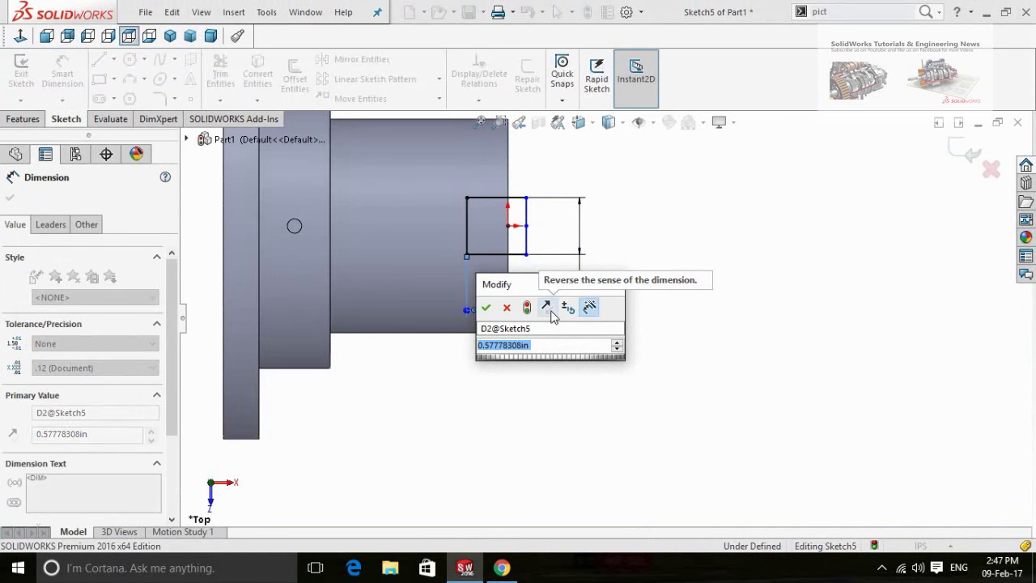
type("0.58")
key("Return")
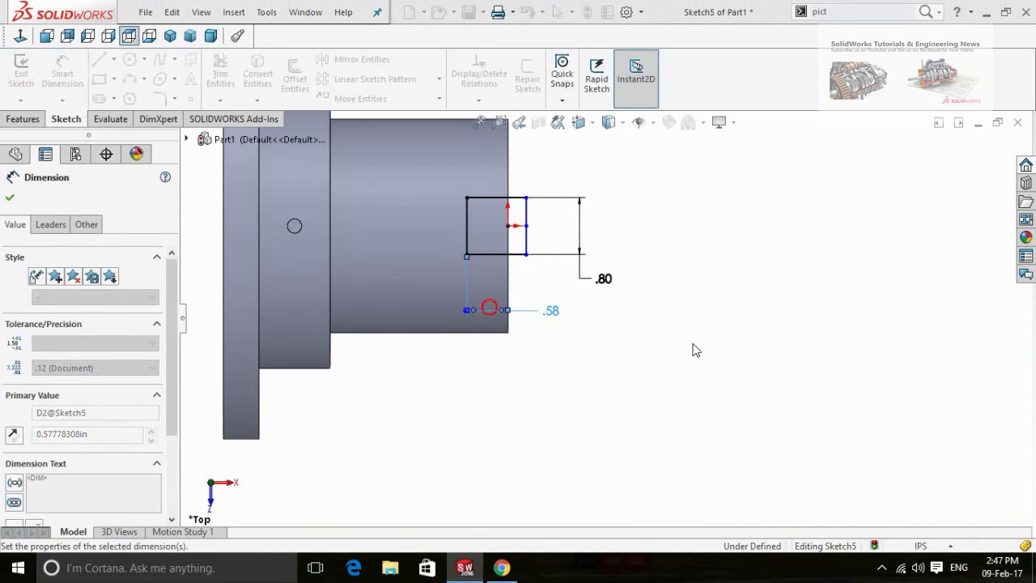
left_click(615, 365)
scroll(605, 361, "up", 1)
scroll(505, 255, "down", 1)
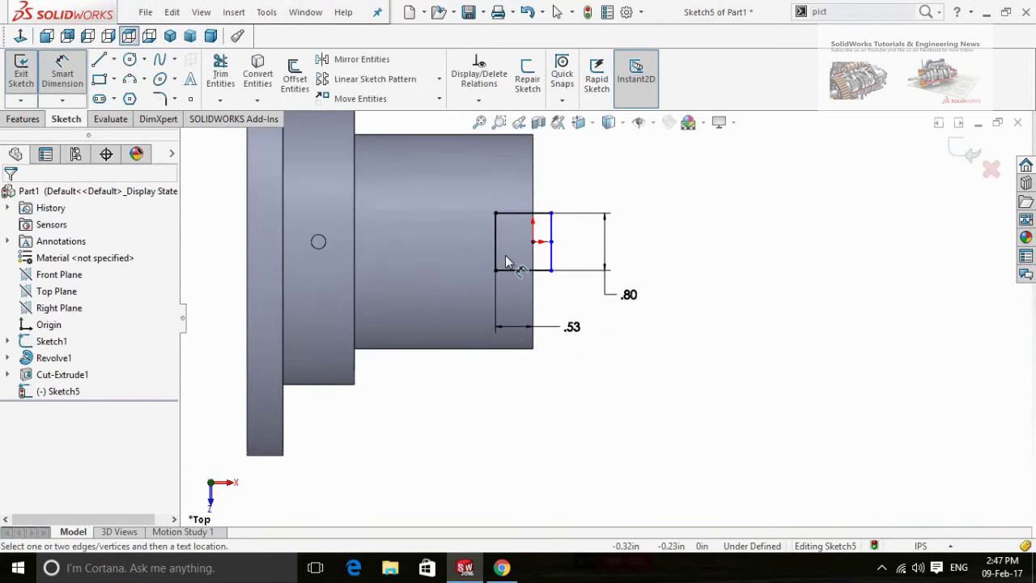
Start an extruded cut from the slot rectangle, check the reference drawing's slot depth, and set the Blind depth to 1.25 in
scroll(506, 255, "down", 2)
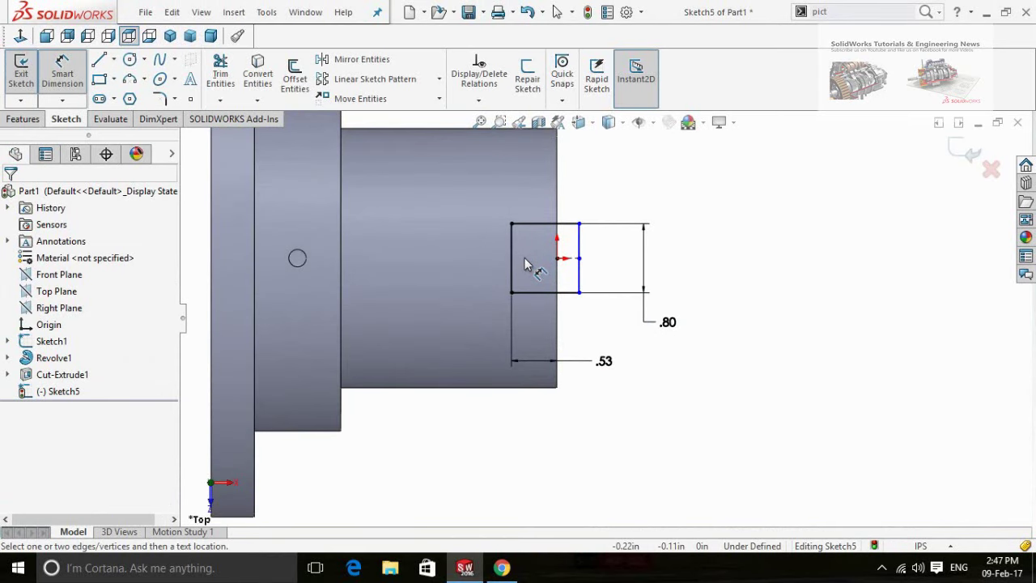
scroll(615, 332, "up", 4)
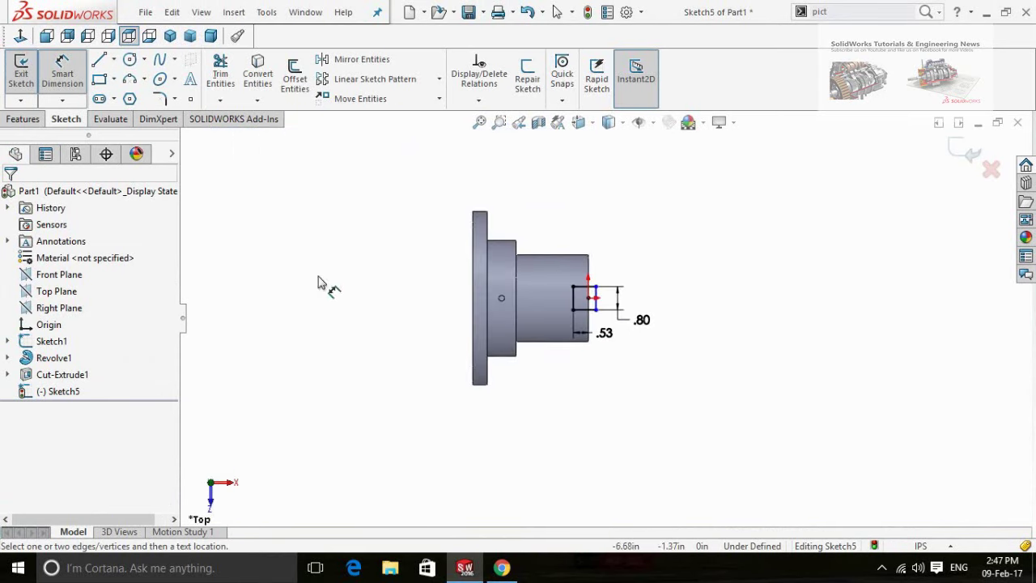
left_click(24, 119)
left_click(230, 77)
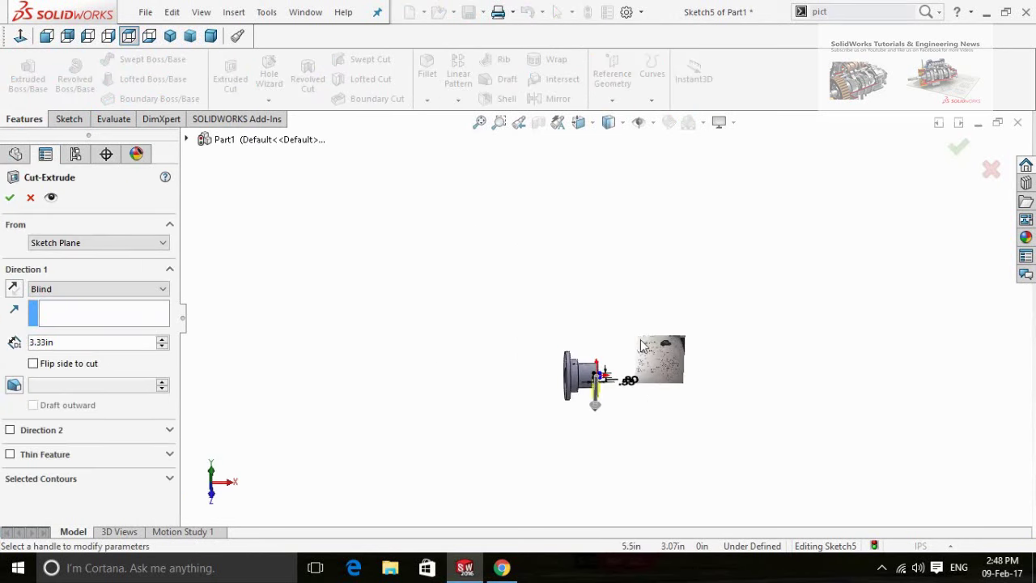
scroll(640, 340, "down", 3)
scroll(686, 368, "down", 5)
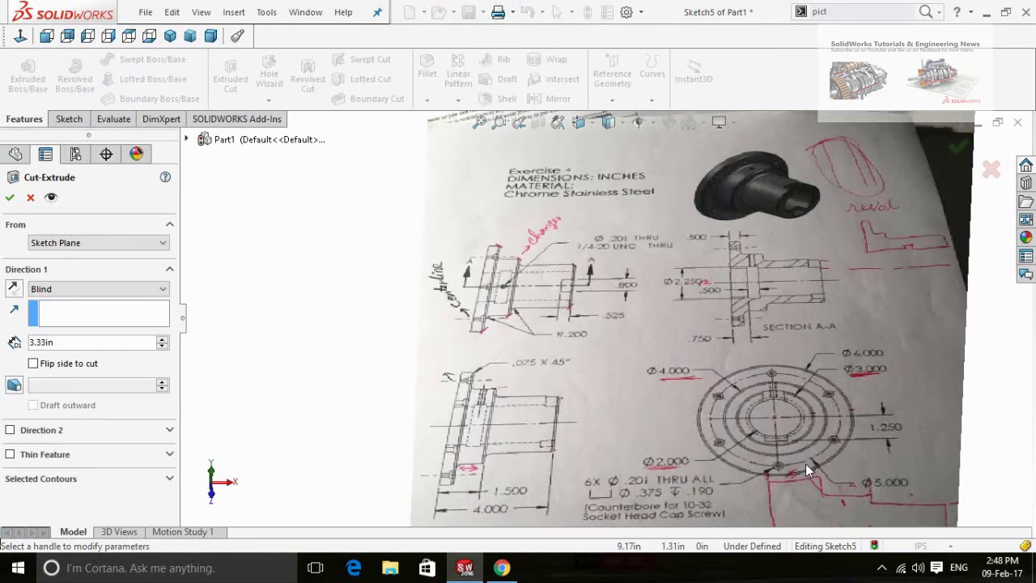
scroll(803, 461, "down", 4)
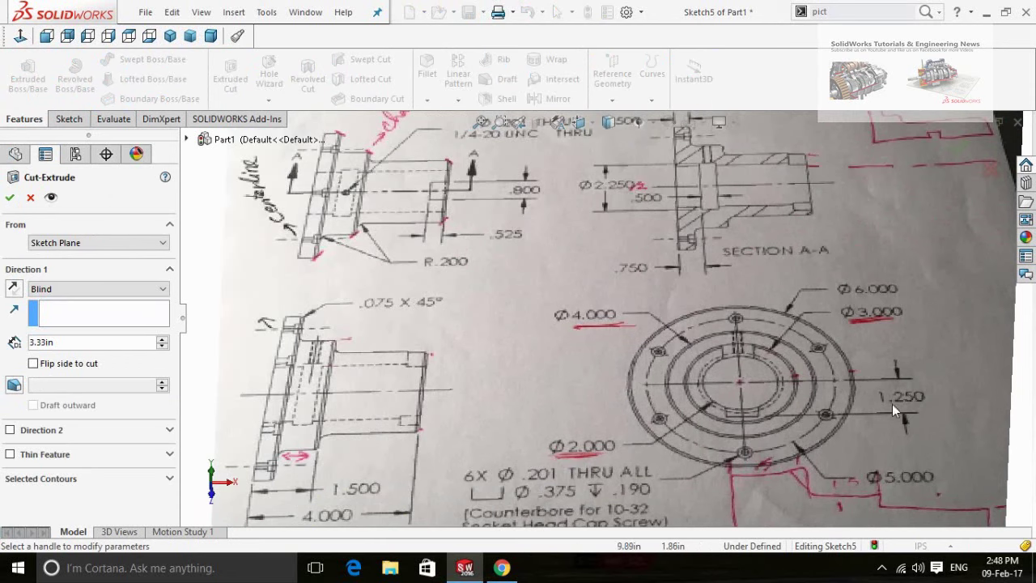
scroll(667, 395, "up", 10)
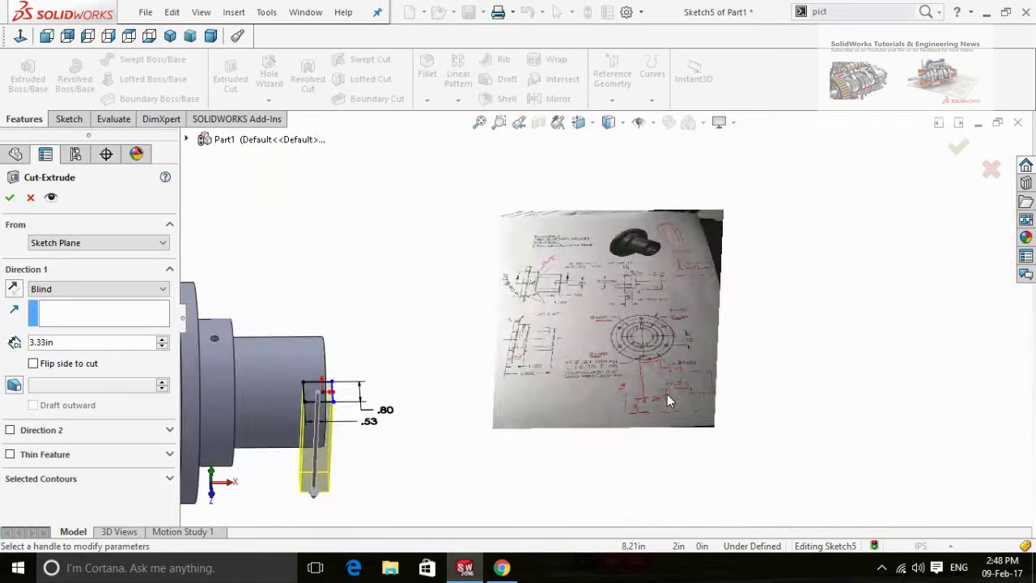
scroll(462, 457, "up", 2)
middle_click_drag(532, 417, 276, 430)
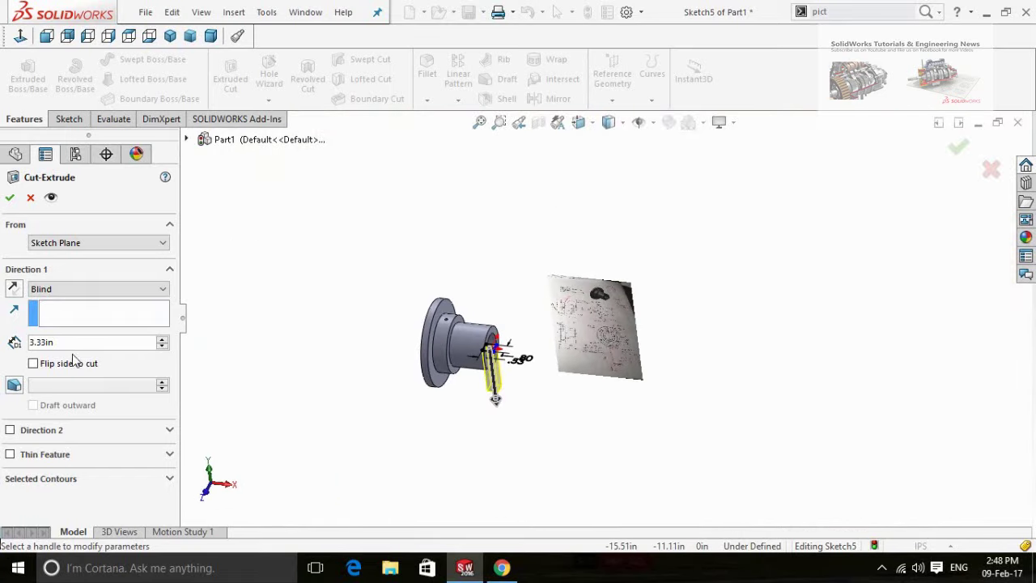
type("1")
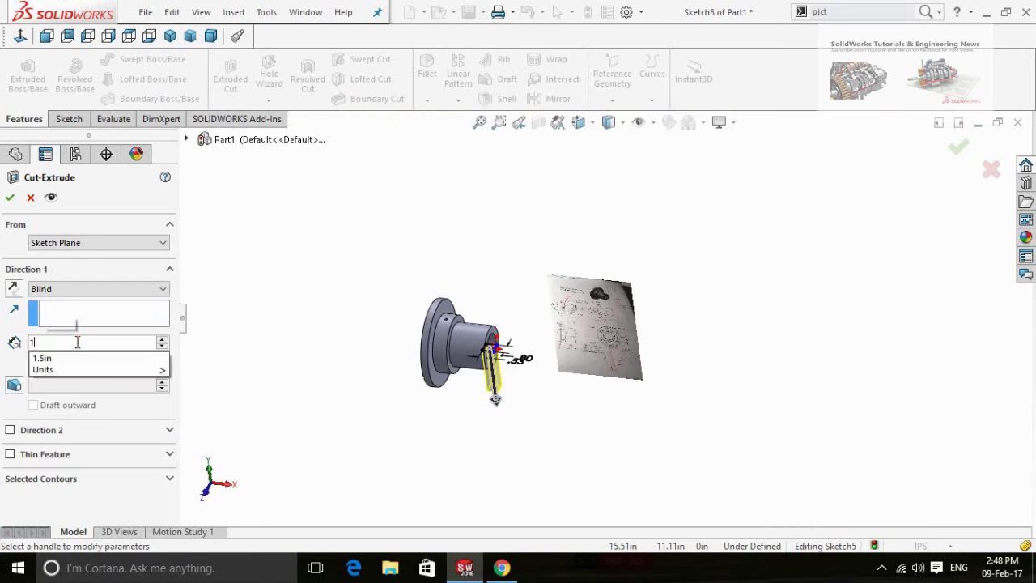
type(".250")
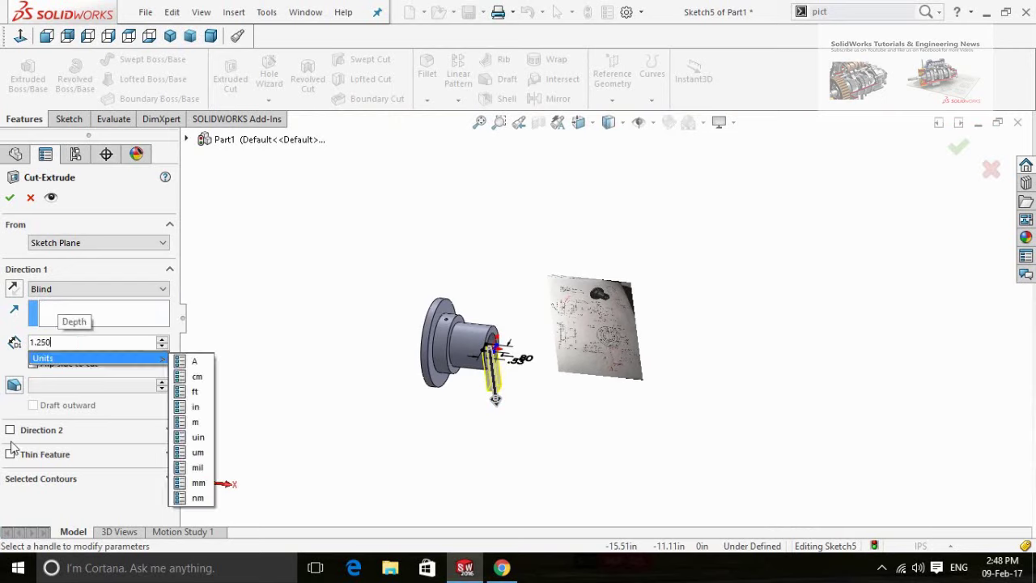
key("Return")
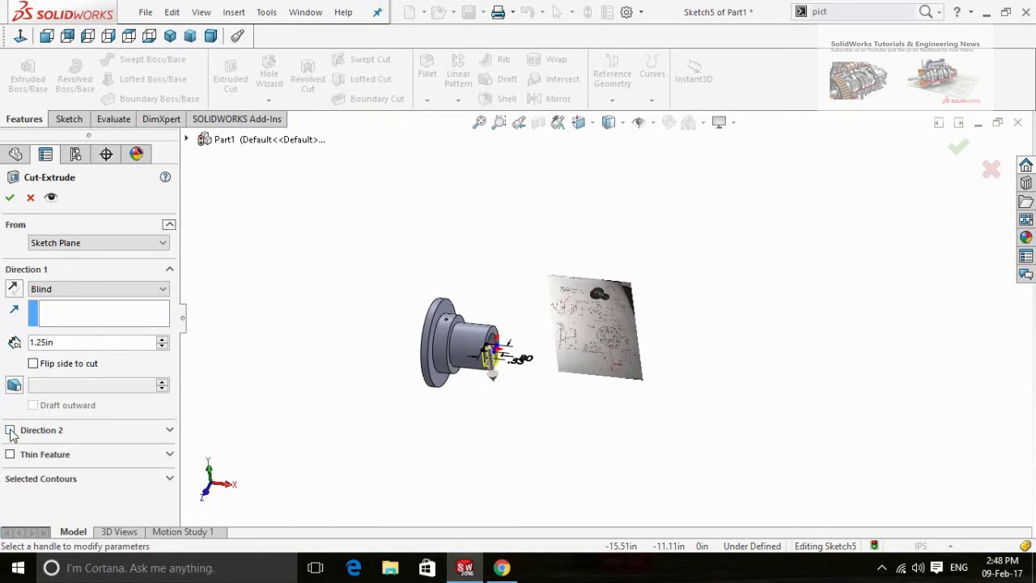
Extend the slot cut in a second direction, Blind 3.33 in, and complete the cut
left_click(10, 430)
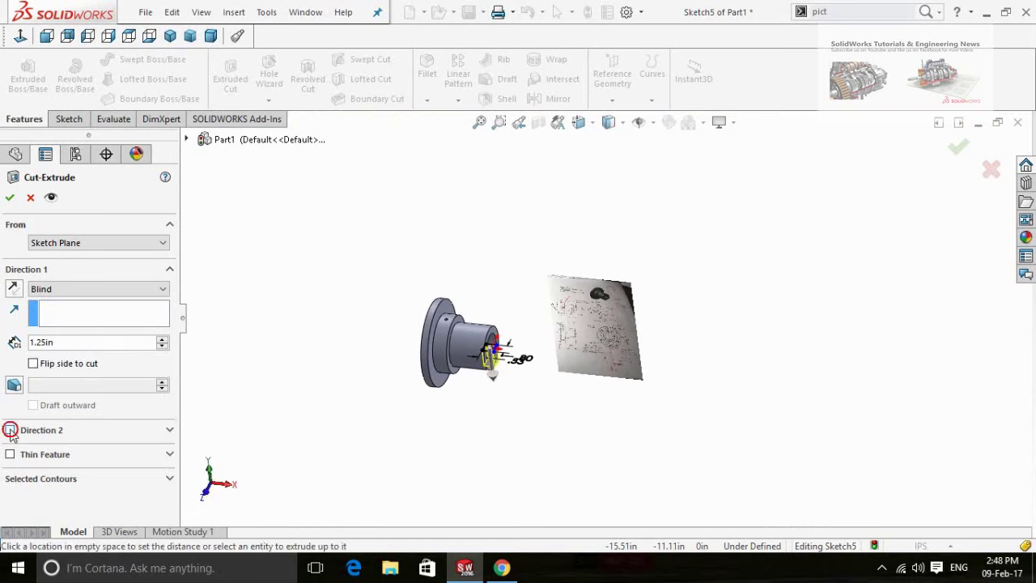
left_click(9, 197)
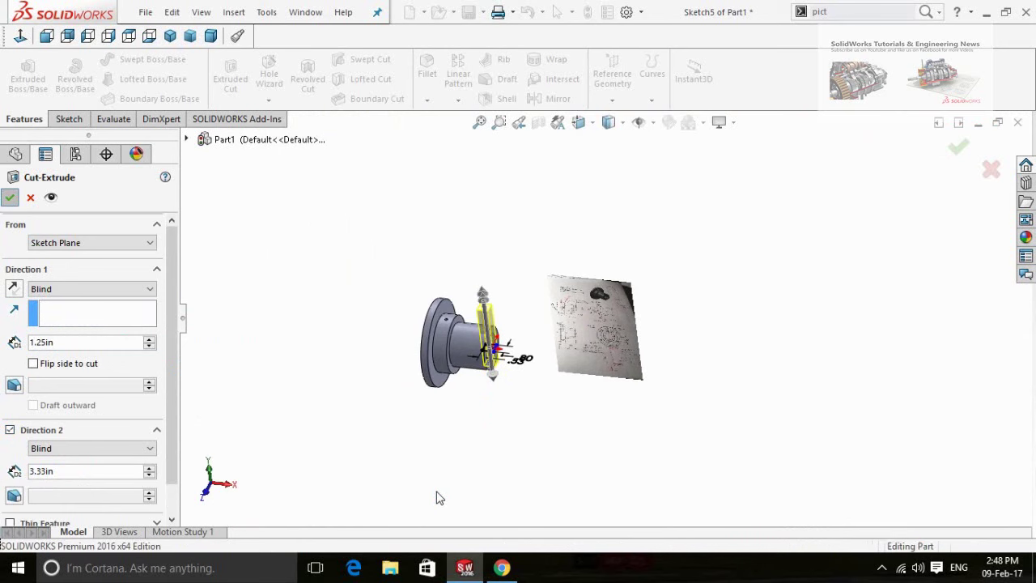
key("Return")
middle_click_drag(505, 432, 456, 349)
scroll(455, 349, "down", 4)
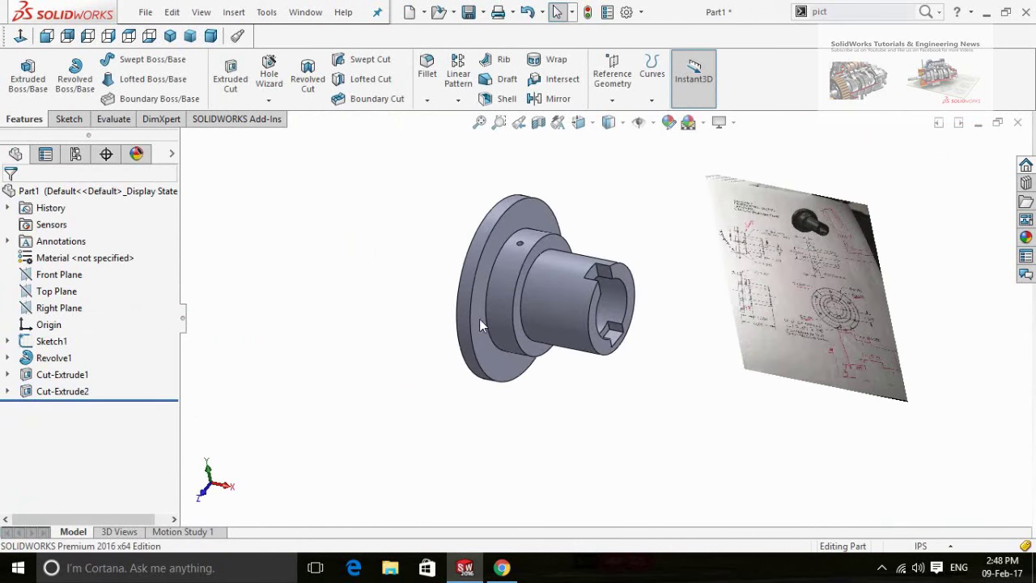
Examine the flange's hole pattern in the part picture on the reference drawing
scroll(396, 371, "up", 2)
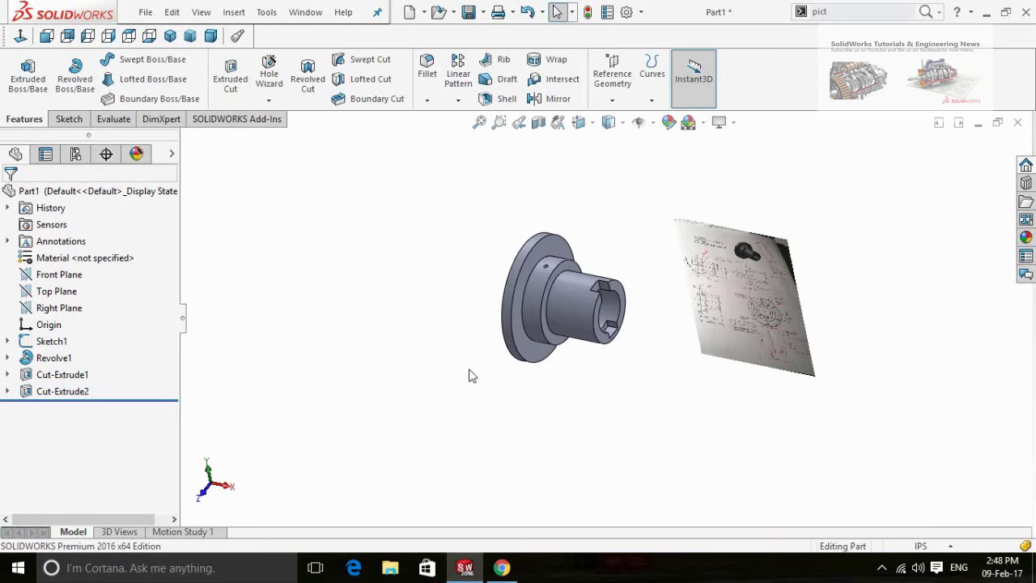
scroll(490, 326, "down", 2)
left_click(551, 362)
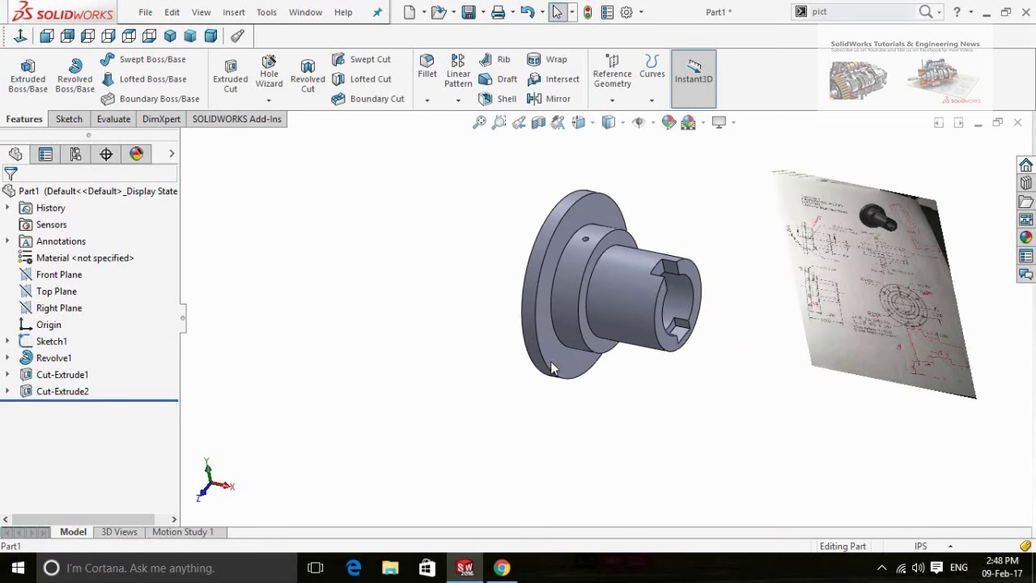
left_click(553, 368)
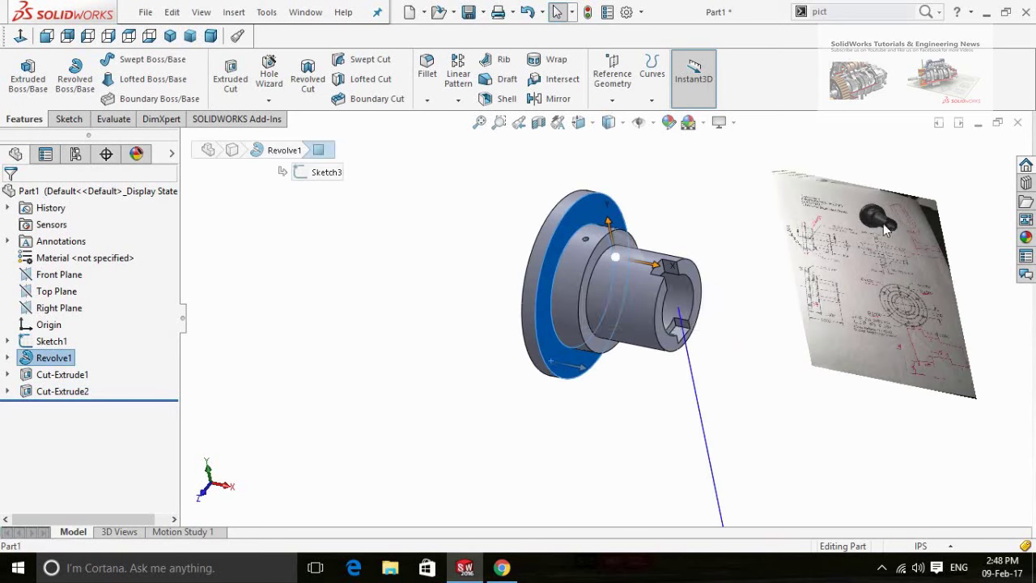
scroll(869, 230, "down", 1)
scroll(847, 228, "down", 6)
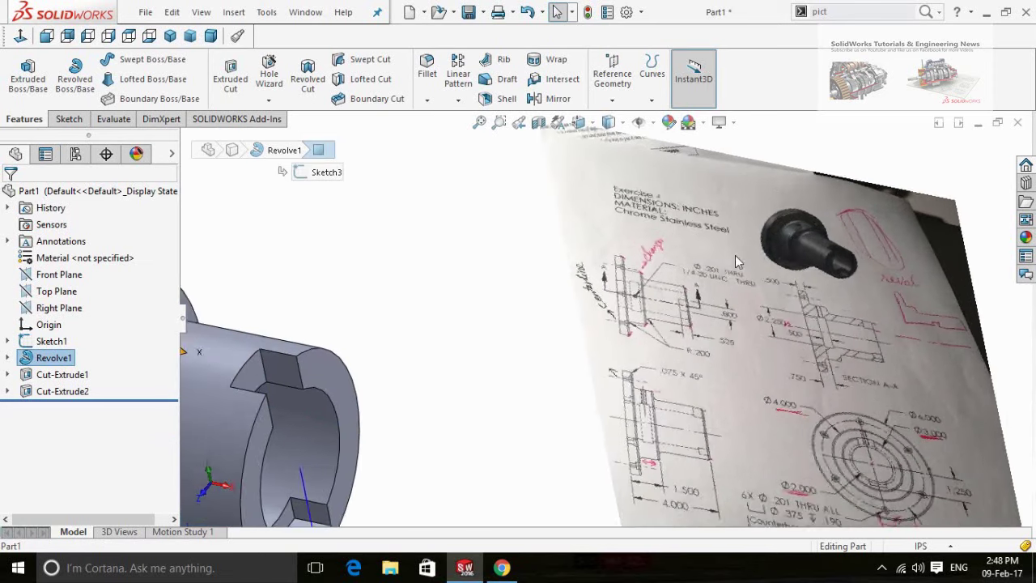
scroll(754, 235, "down", 4)
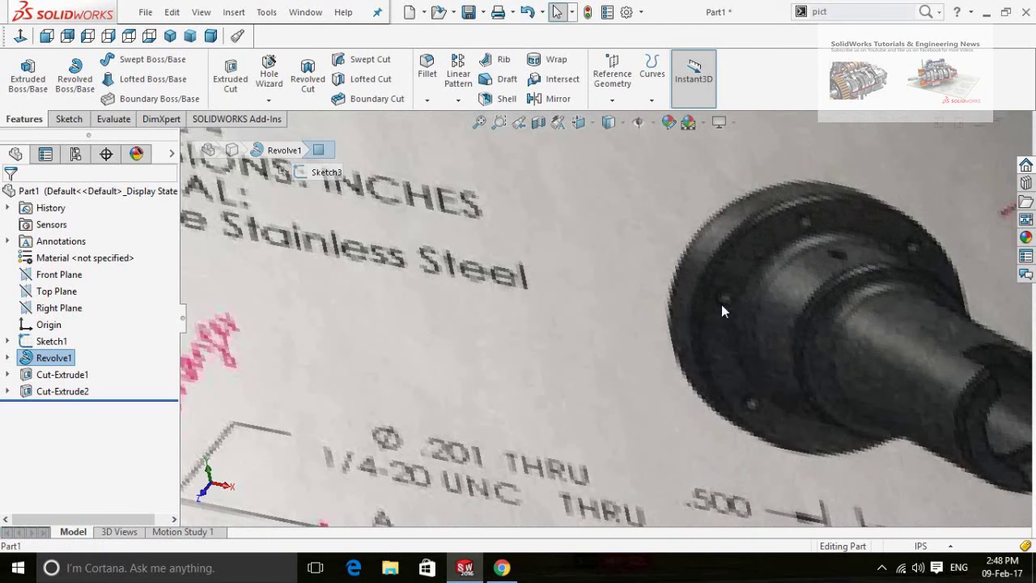
scroll(664, 336, "up", 8)
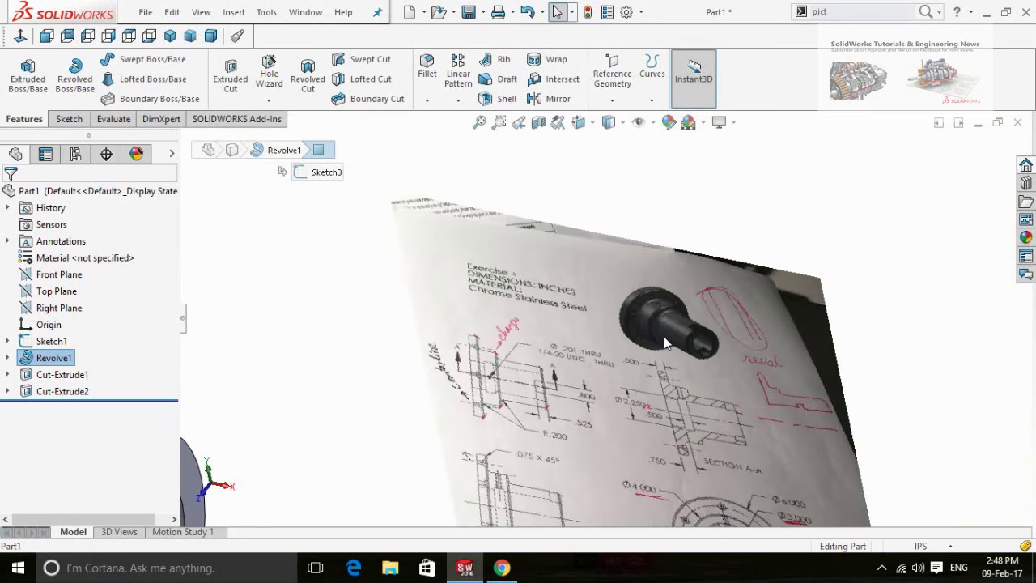
scroll(434, 419, "up", 8)
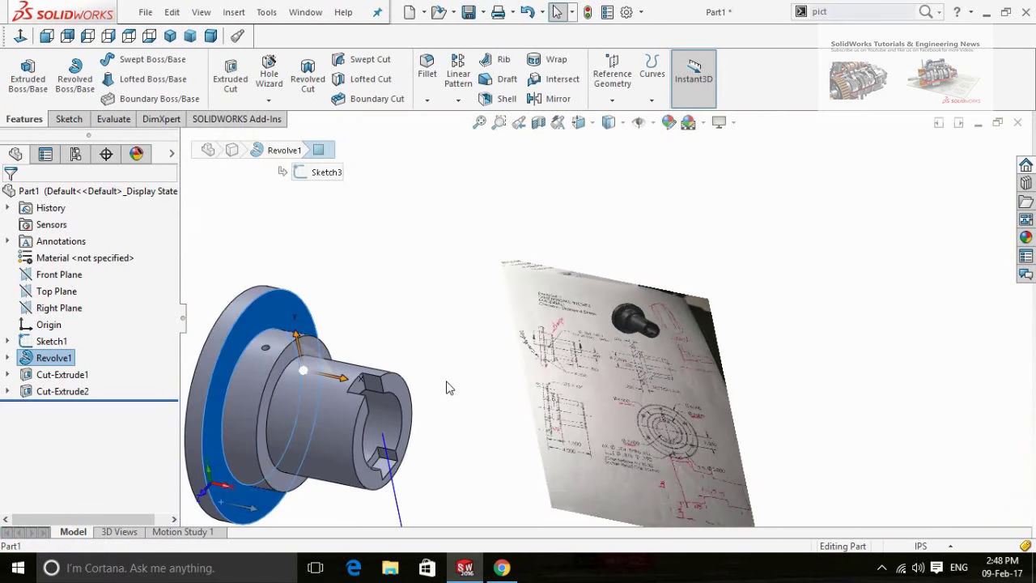
scroll(448, 387, "up", 2)
Start a sketch on the flange's hub-side face and view it face-on
left_click_drag(352, 449, 336, 427)
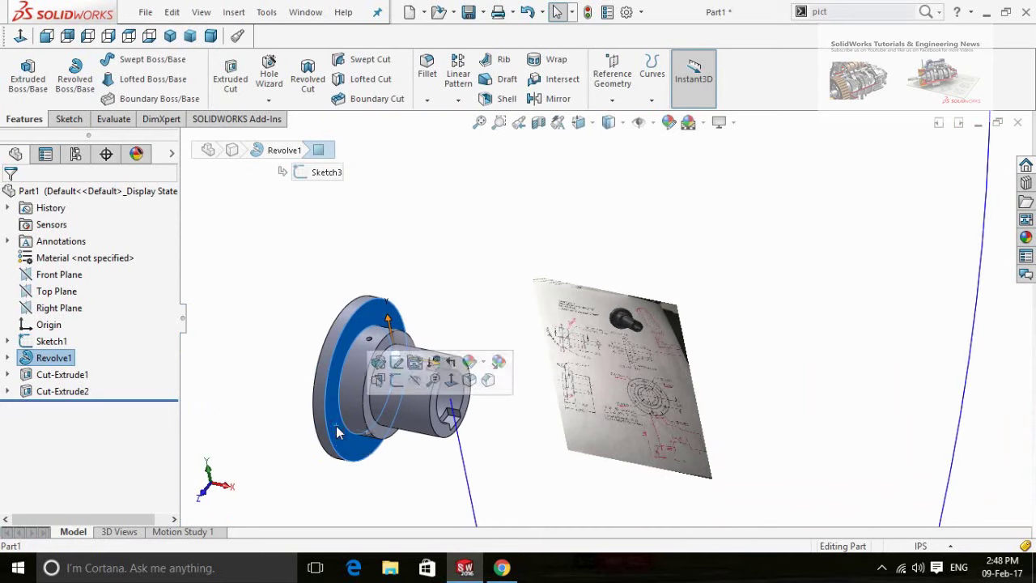
left_click(411, 361)
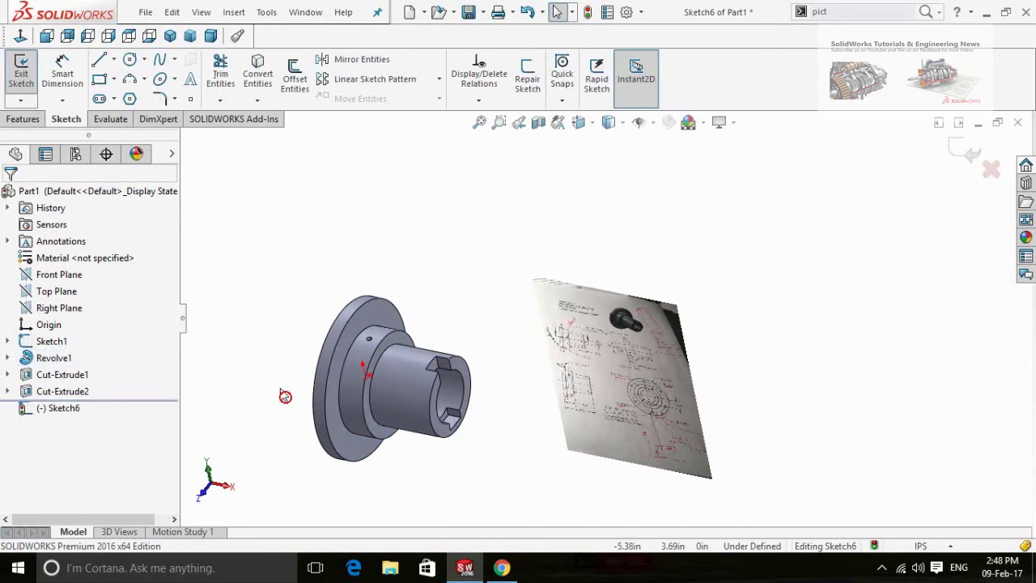
left_click(18, 39)
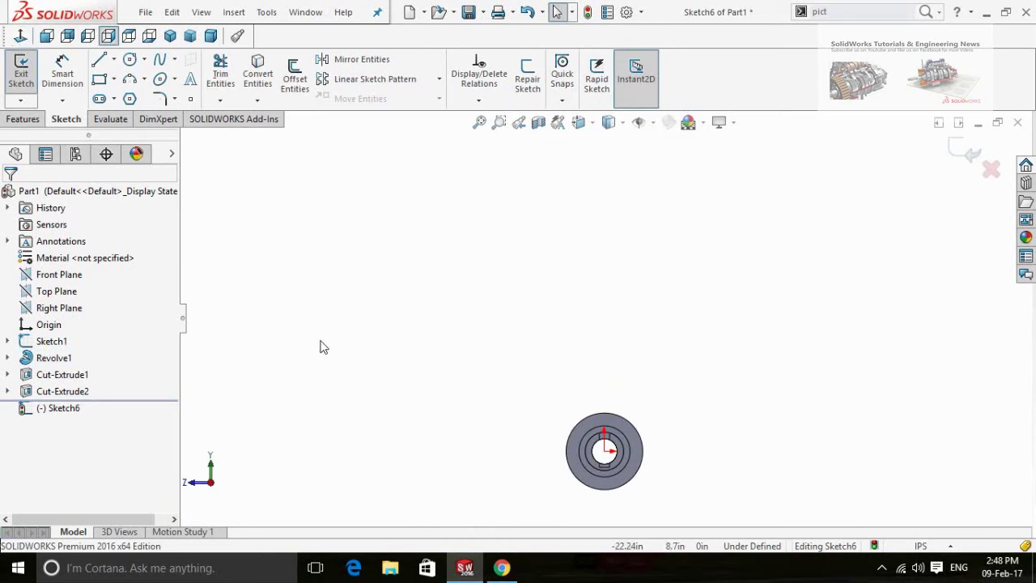
scroll(332, 374, "down", 1)
scroll(632, 496, "down", 8)
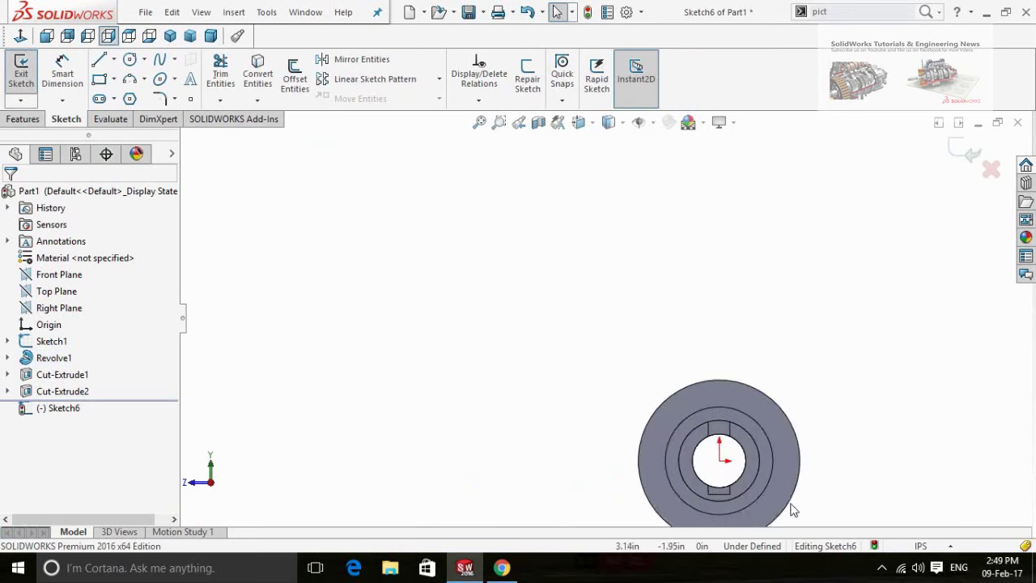
scroll(530, 437, "up", 3)
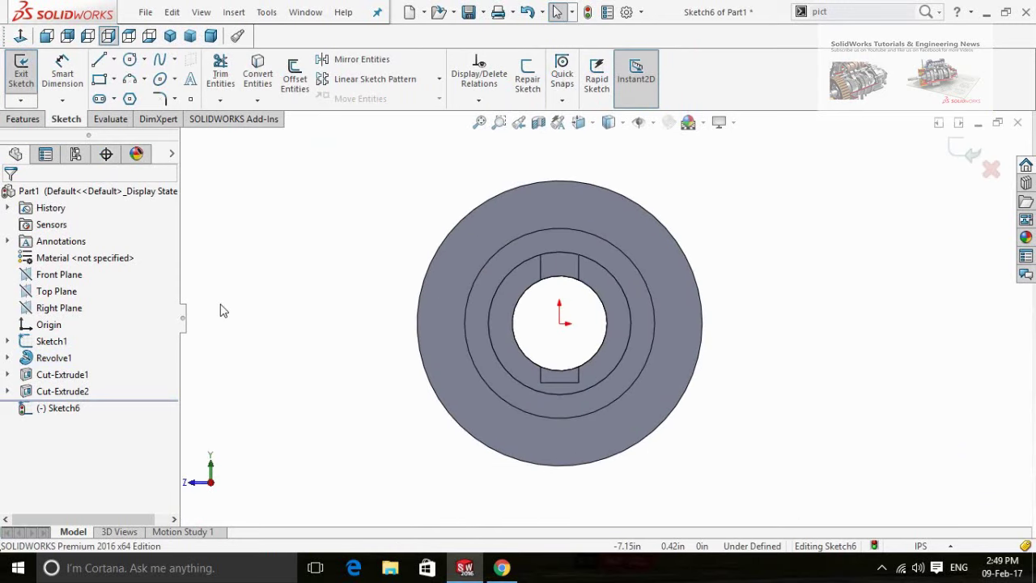
Draw a construction circle about 5.32 in across centered on the origin and a small circle about 0.48 in across at its top quadrant
left_click(132, 65)
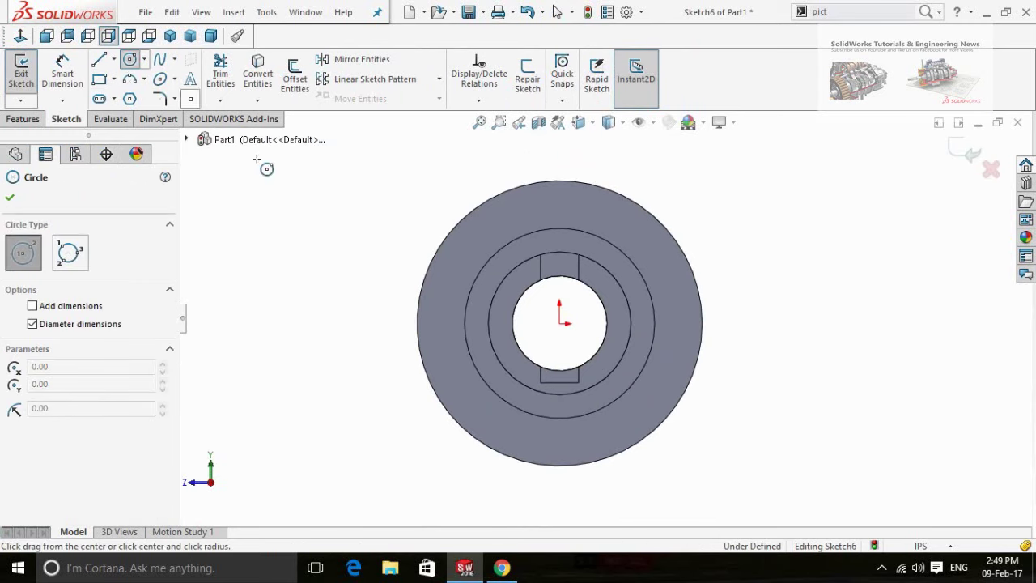
left_click(560, 322)
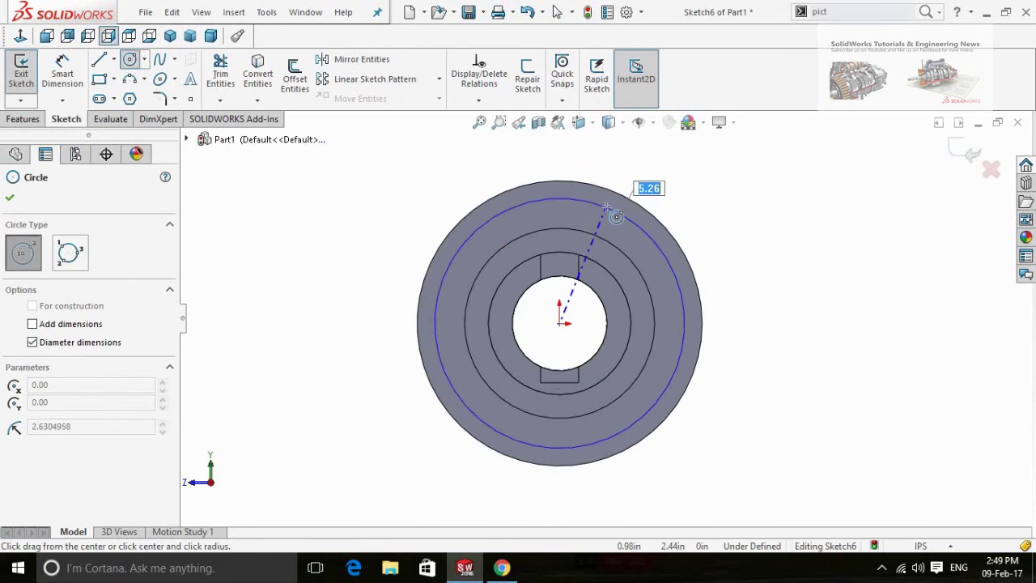
left_click(604, 204)
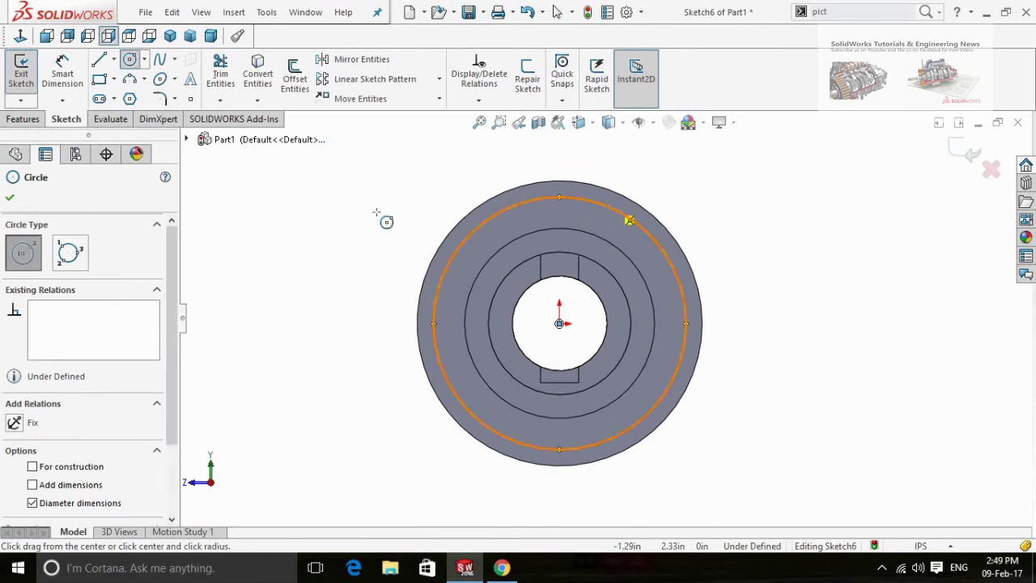
left_click(32, 467)
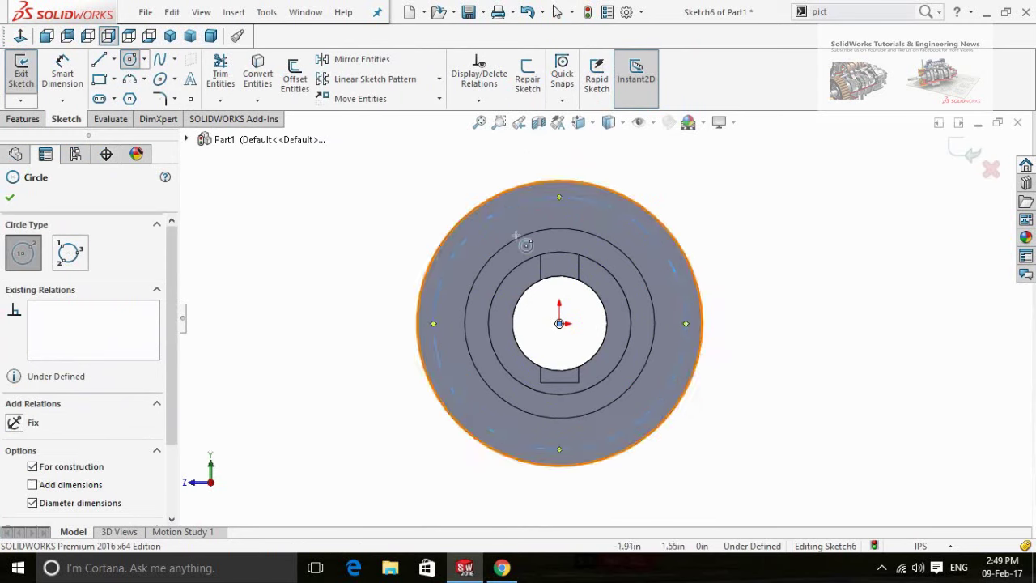
left_click(560, 196)
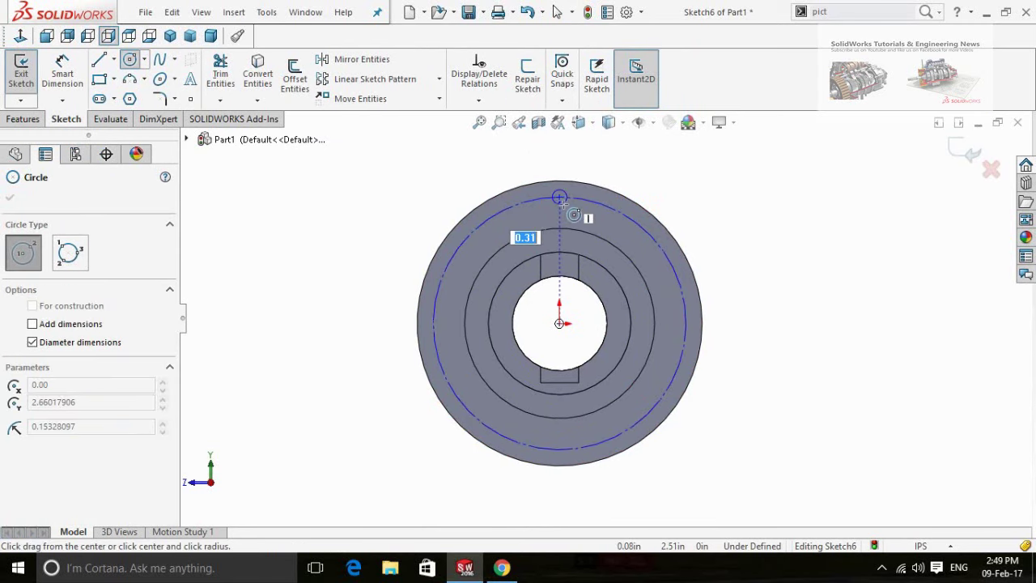
left_click(565, 205)
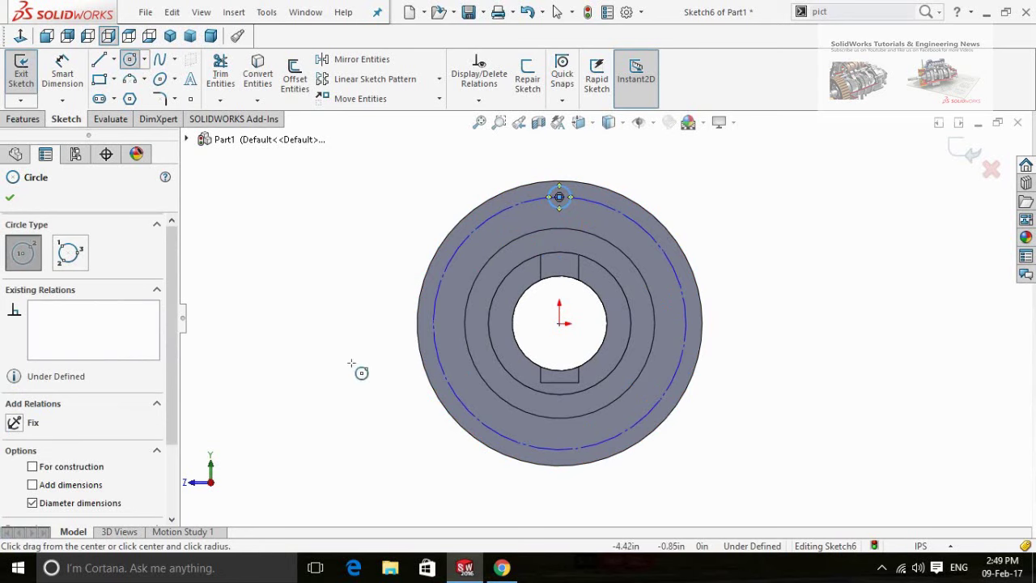
Dimension the construction circle's diameter as 5 in
right_click_drag(352, 363, 349, 267)
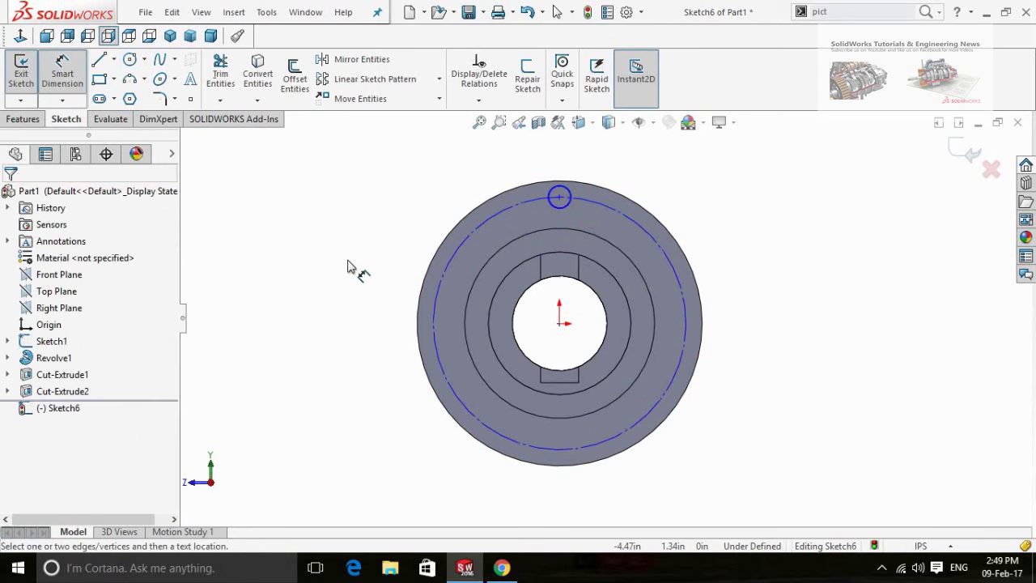
left_click(466, 412)
left_click(359, 416)
type("5")
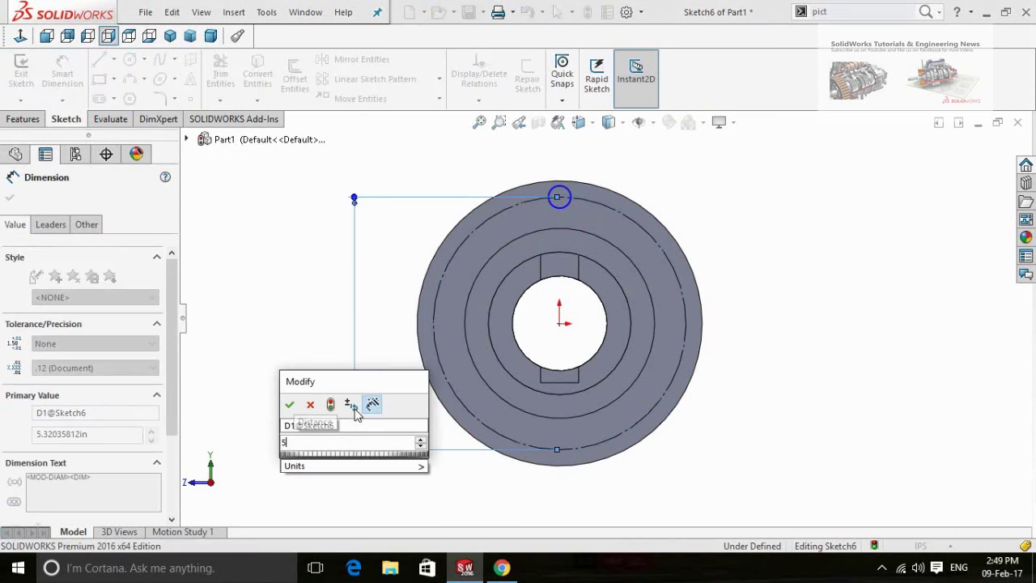
key("Return")
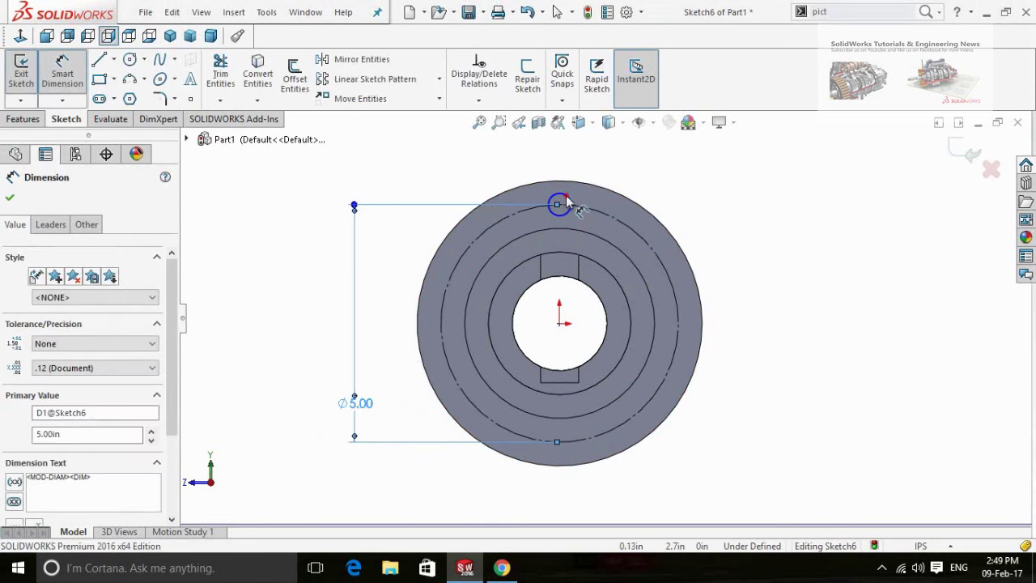
Dimension the small circle's diameter as 0.20 in and finish dimensioning
left_click(559, 204)
left_click(713, 170)
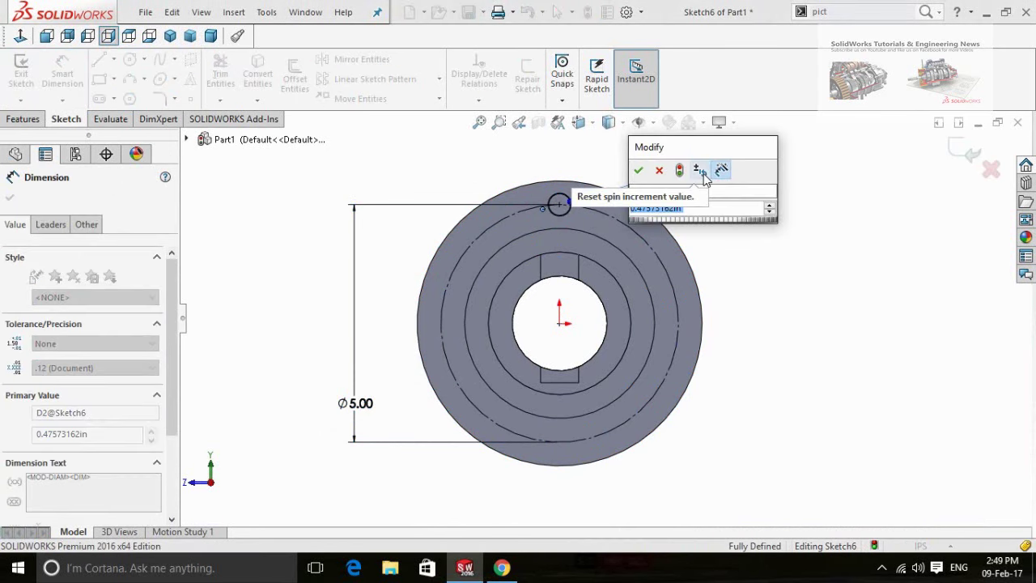
type("0.48")
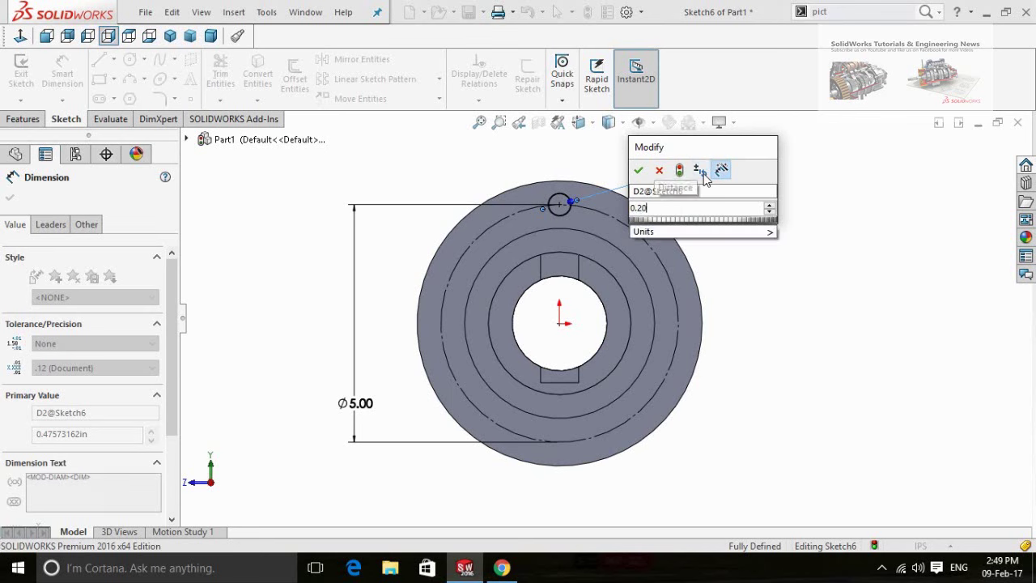
key("Return")
left_click(9, 197)
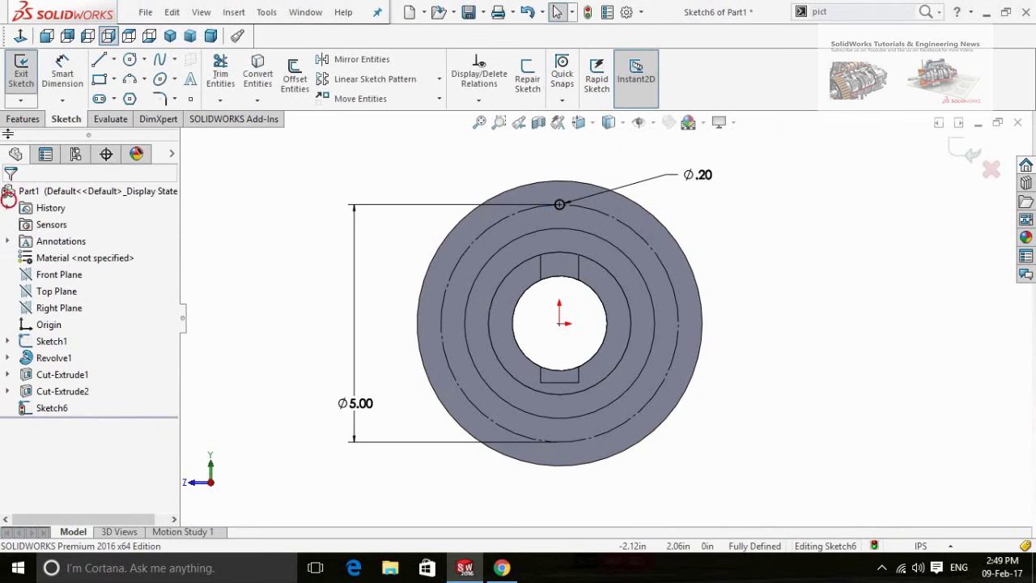
Cut the small circle through the flange with a blind Extruded Cut 1.25 in deep
left_click(21, 122)
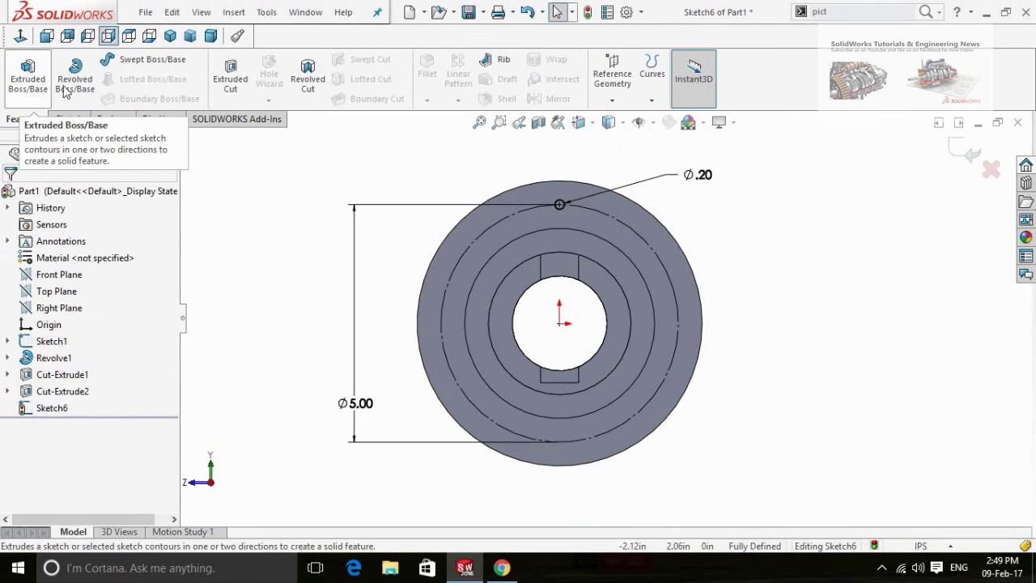
left_click(230, 77)
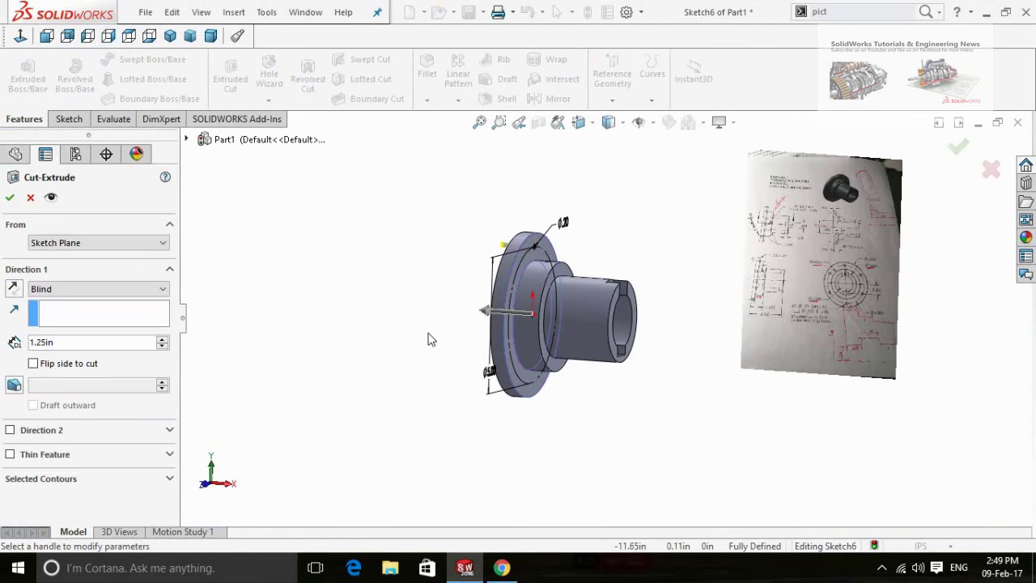
left_click(9, 199)
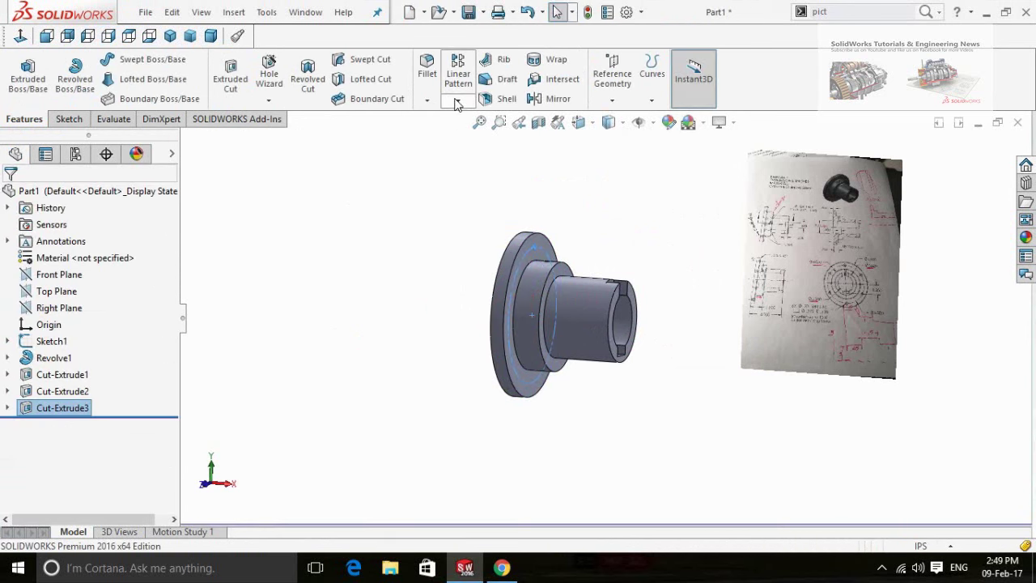
Circular-pattern the flange hole about the flange's outer circular edge with 6 equally spaced instances over 360 degrees
left_click(458, 100)
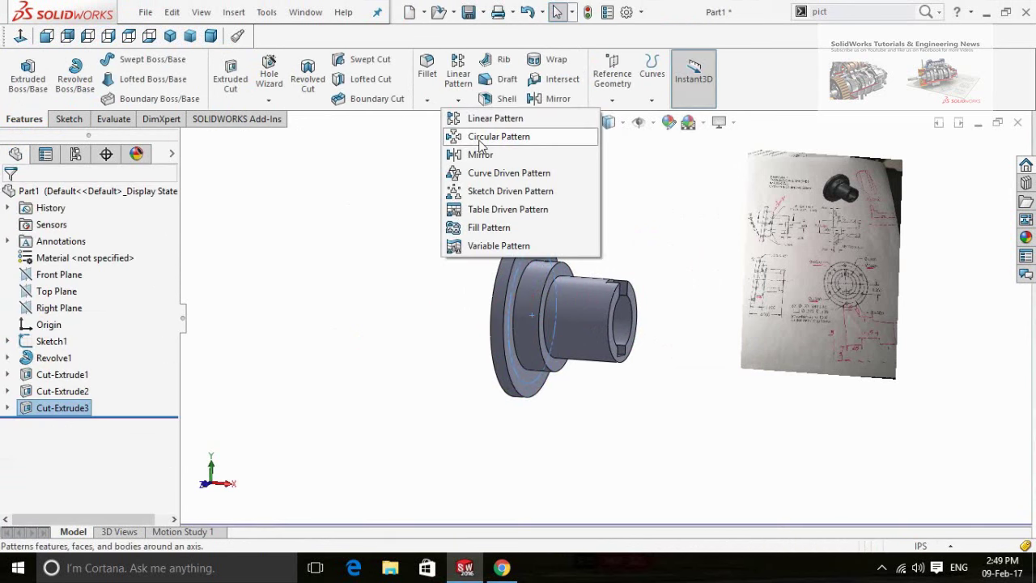
left_click(481, 137)
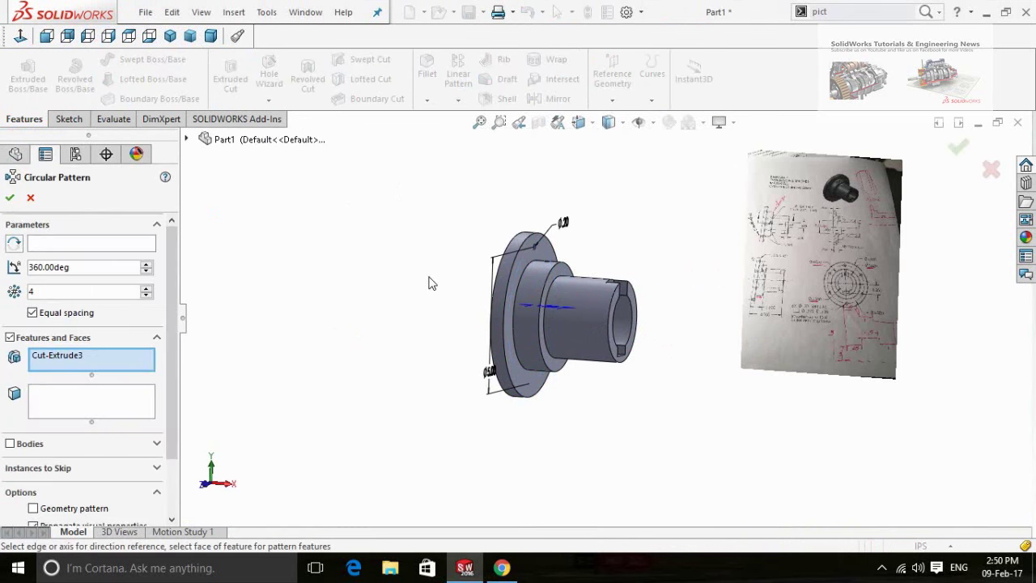
left_click(84, 245)
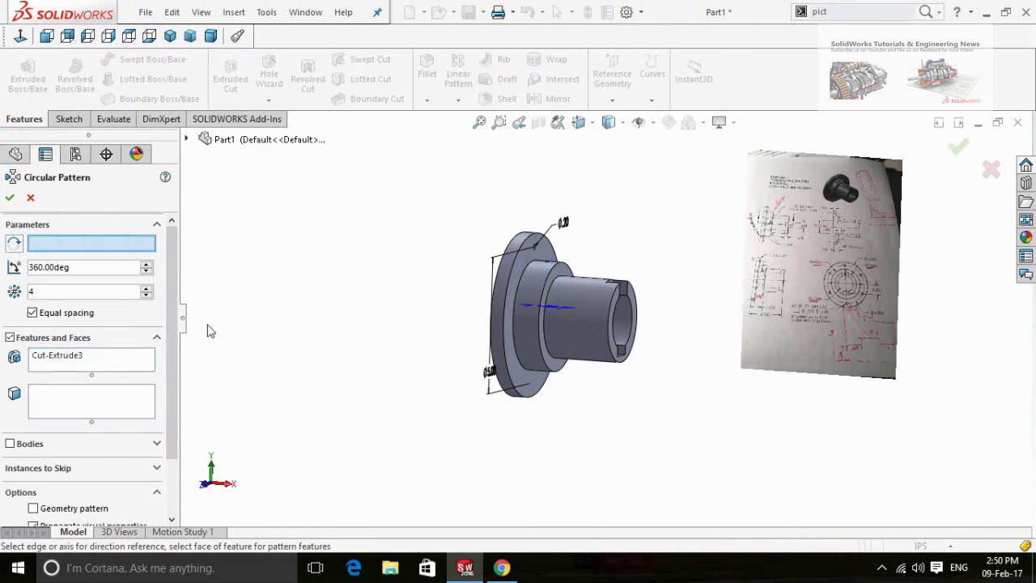
left_click(533, 400)
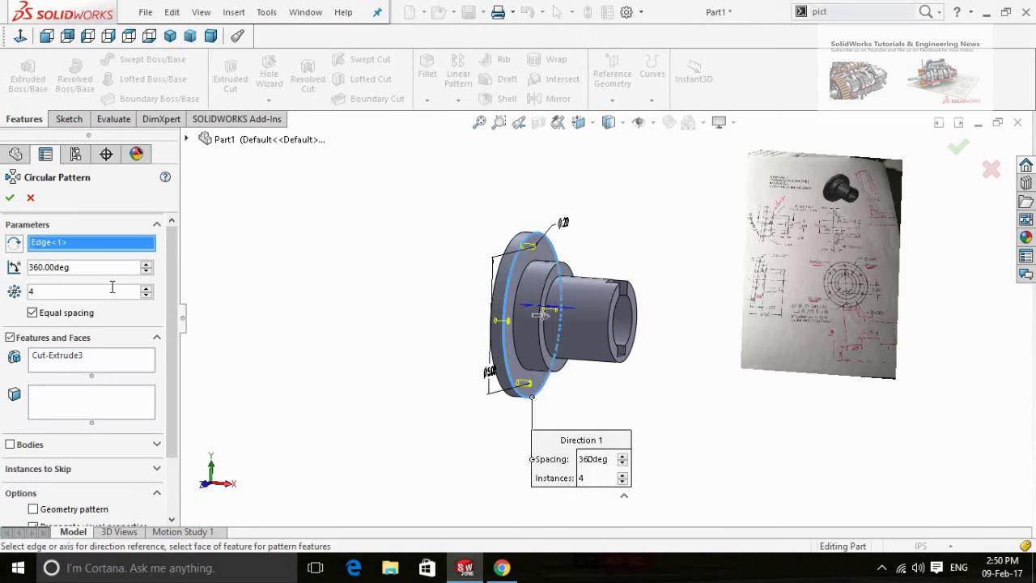
left_click(146, 288)
left_click(147, 288)
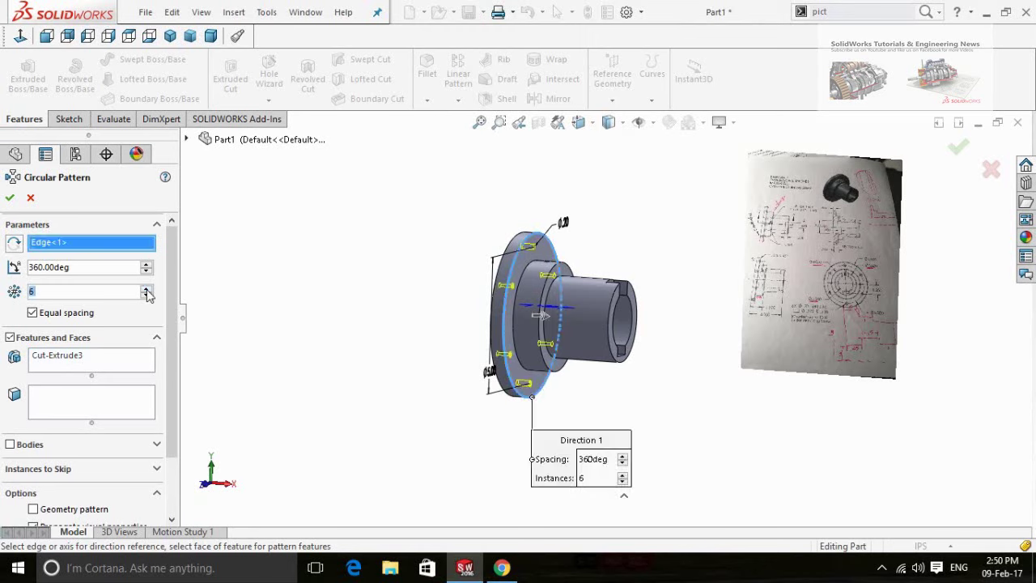
left_click(10, 198)
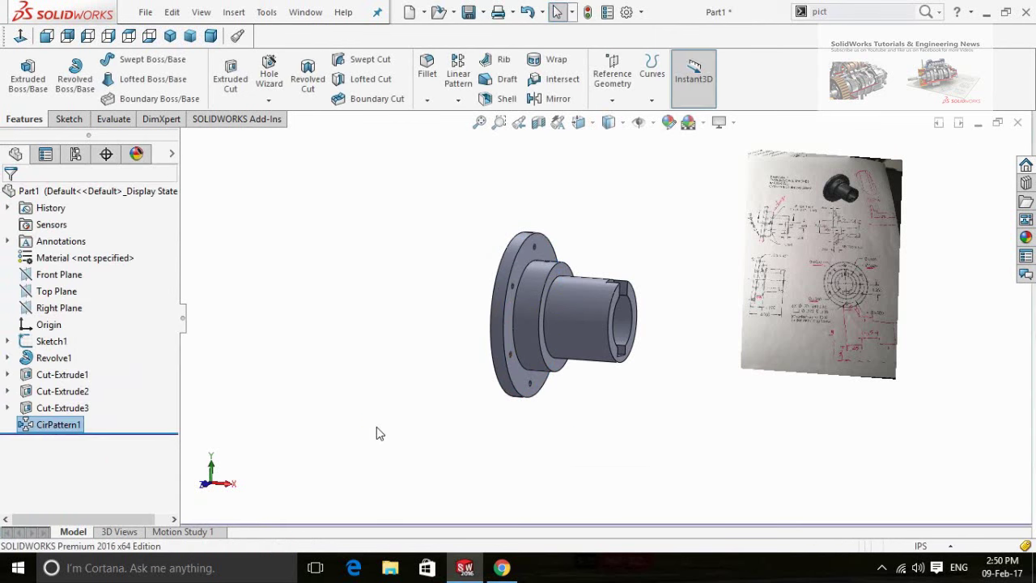
Start a sketch on the flange's hub-side face for the counterbores
middle_click_drag(377, 426, 458, 428)
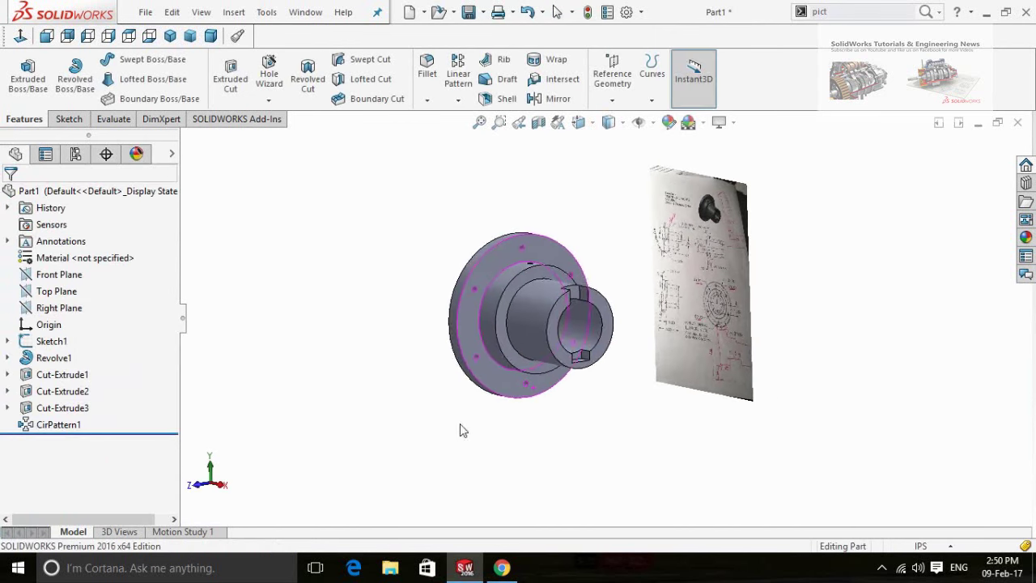
left_click(499, 375)
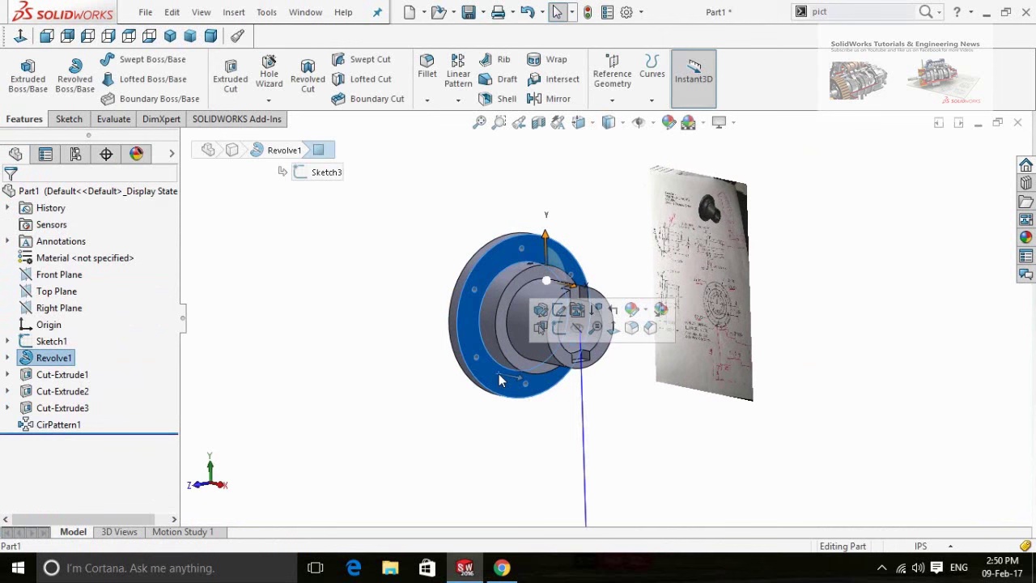
left_click(559, 327)
Examine the flange holes in the section view and part picture on the reference drawing
scroll(711, 240, "down", 10)
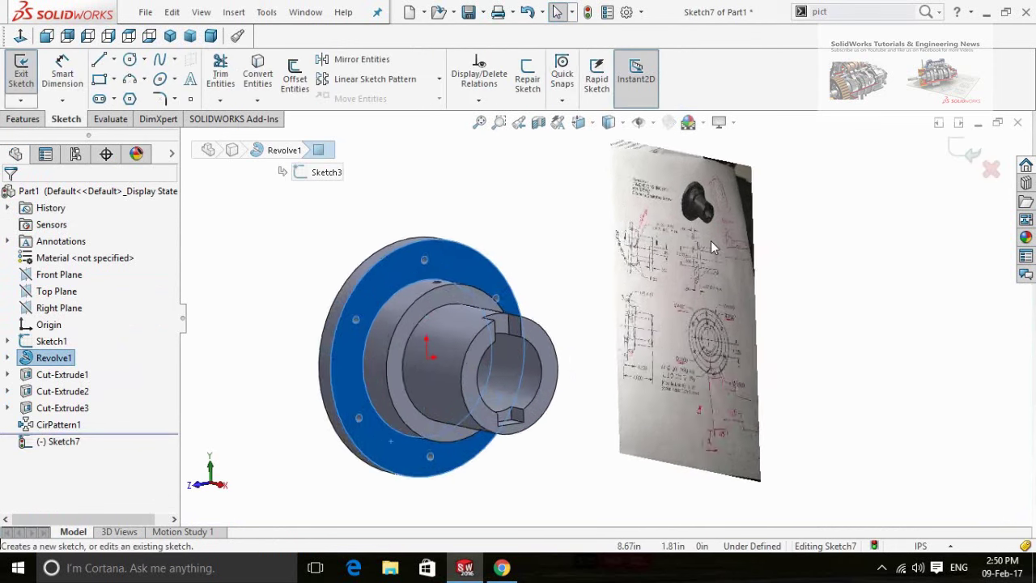
scroll(635, 324, "up", 6)
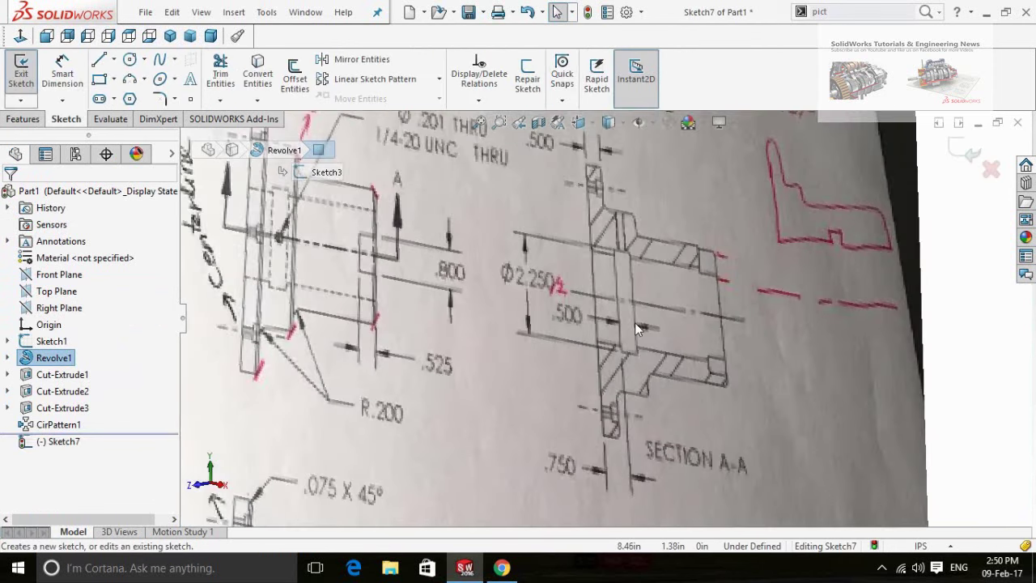
scroll(342, 367, "down", 2)
scroll(355, 366, "down", 5)
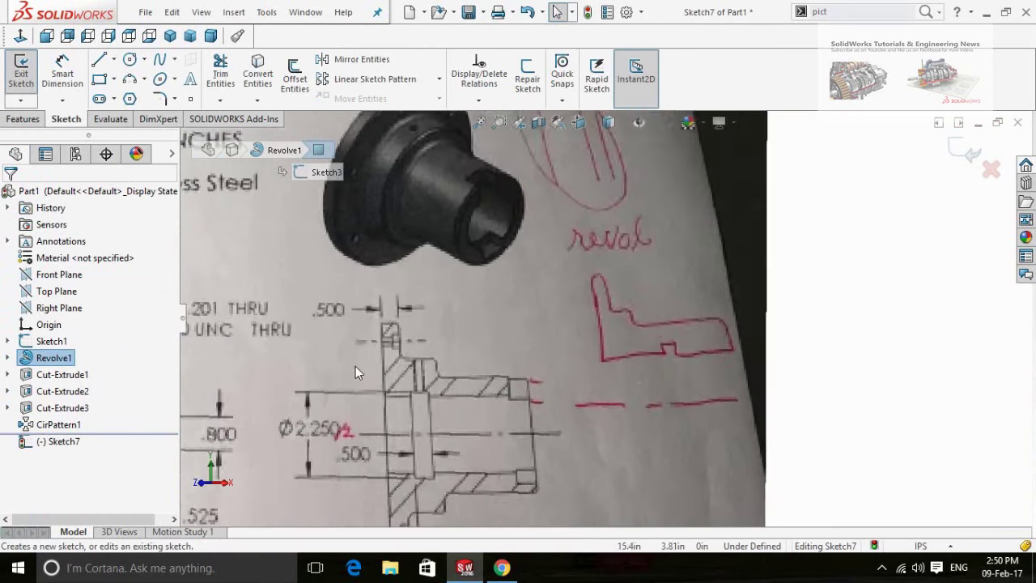
scroll(507, 311, "up", 1)
scroll(506, 312, "up", 6)
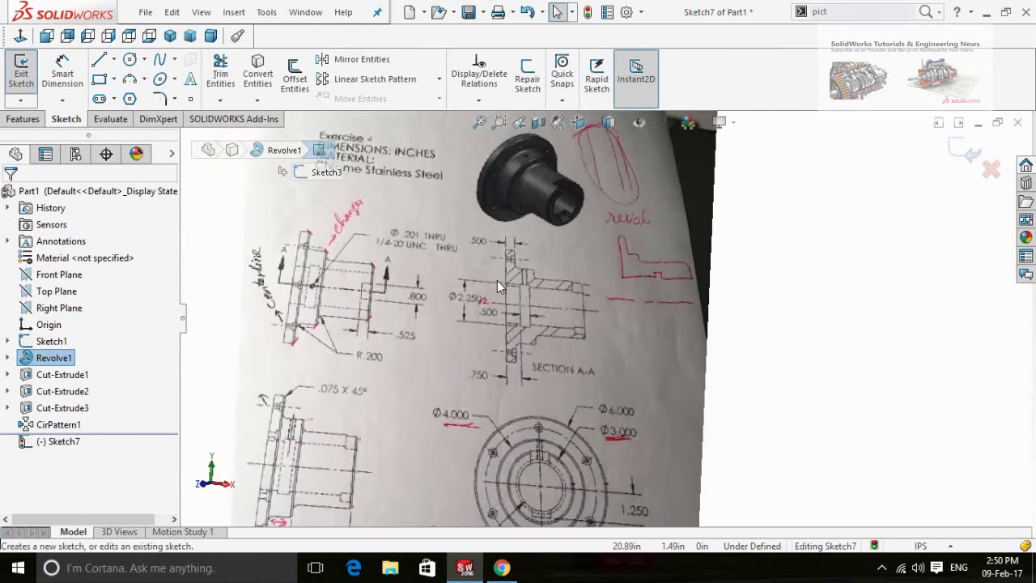
scroll(518, 257, "down", 2)
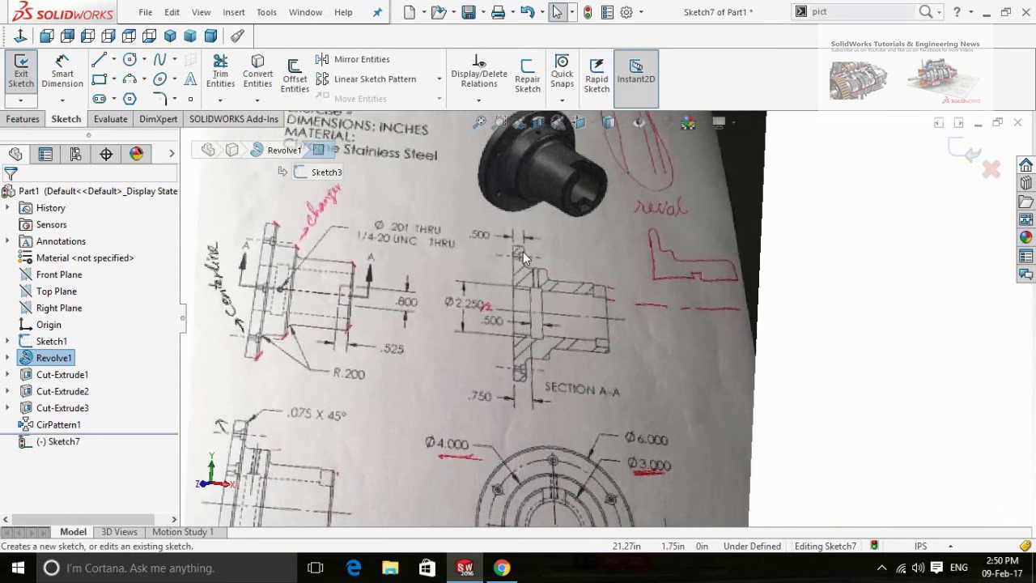
scroll(525, 358, "up", 6)
scroll(364, 474, "down", 2)
left_click(314, 444)
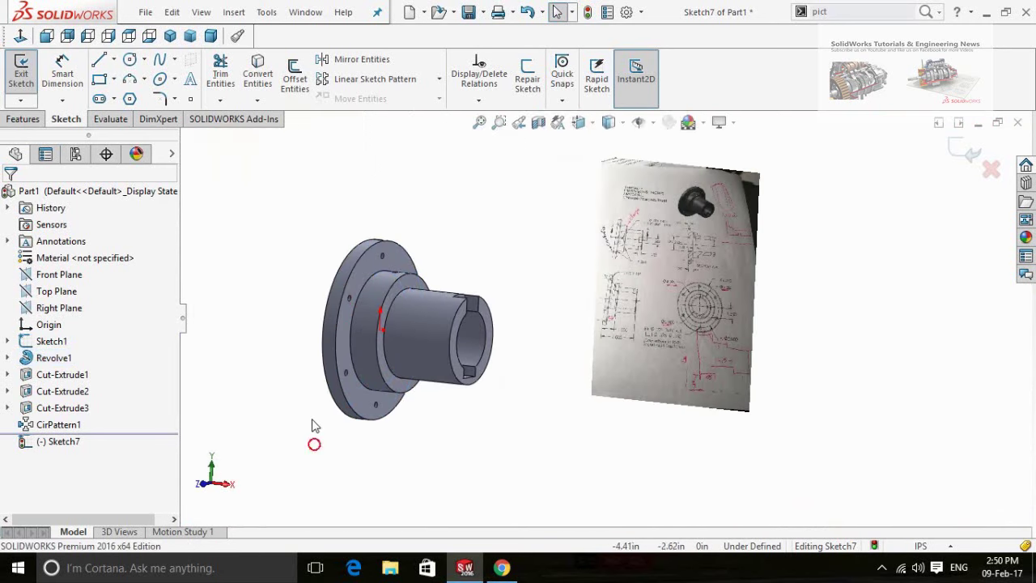
View the sketch face-on and draw a circle about 0.36 in across, centered on the flange's top hole
left_click(20, 37)
scroll(632, 454, "down", 7)
right_click_drag(531, 170, 666, 167)
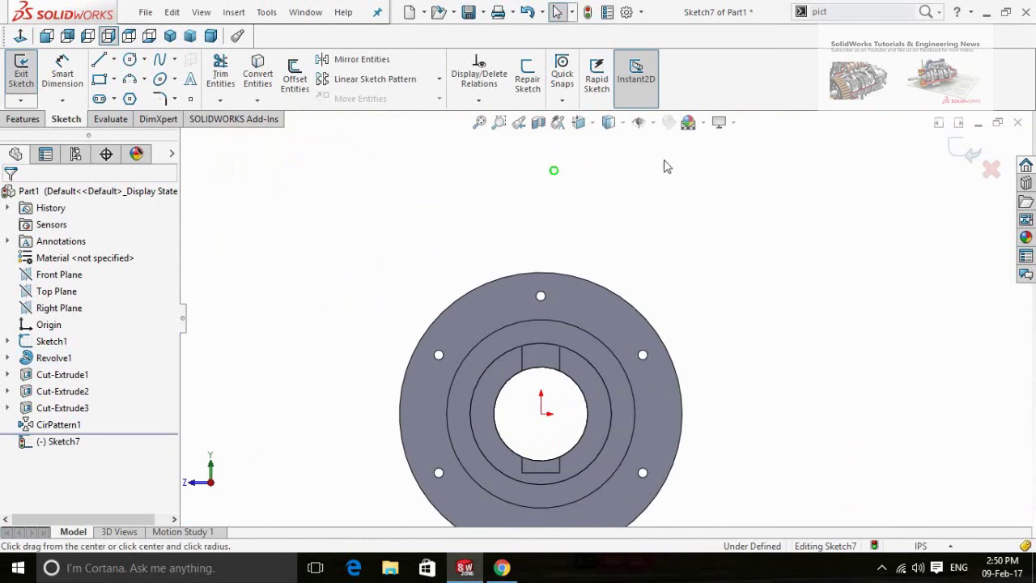
scroll(537, 286, "down", 4)
left_click(546, 306)
left_click(557, 320)
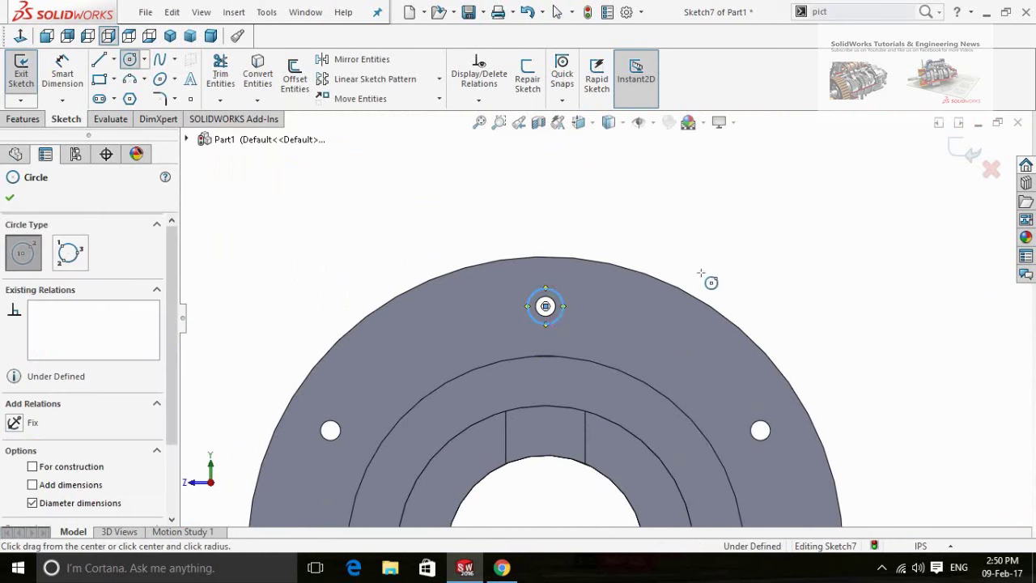
Dimension the counterbore circle's diameter as 0.375 in and finish dimensioning
right_click_drag(710, 280, 710, 240)
left_click(560, 316)
left_click(660, 245)
type("0")
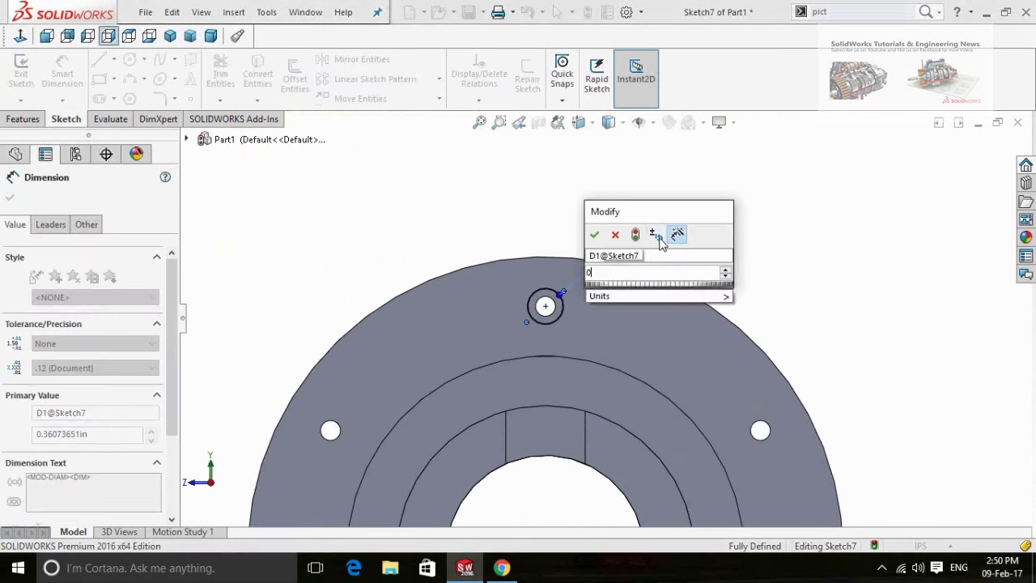
type(".375")
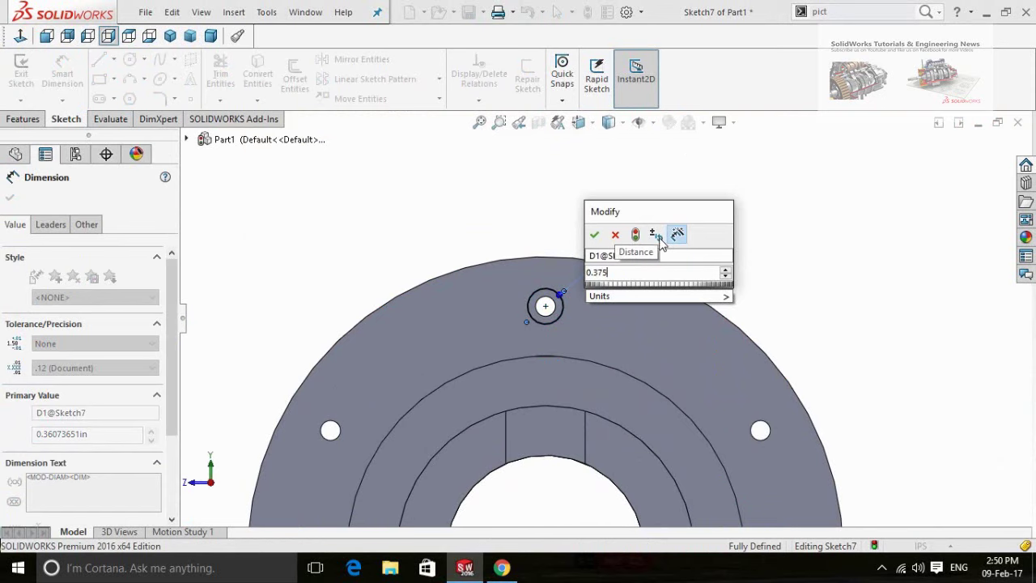
left_click(595, 236)
left_click(9, 199)
Cut the counterbore circle into the flange with a blind Extruded Cut 0.190 in deep
left_click(23, 119)
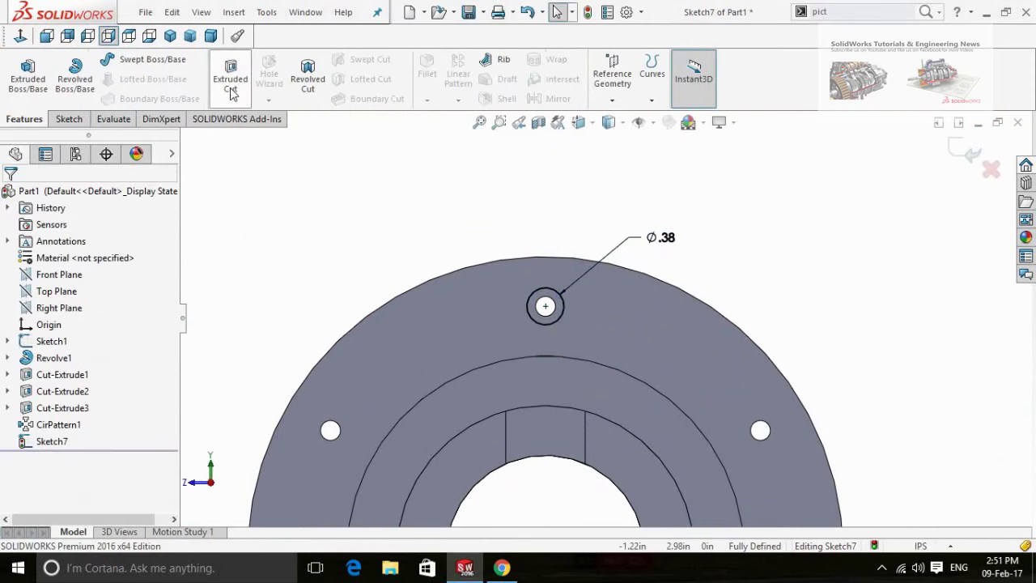
left_click(230, 77)
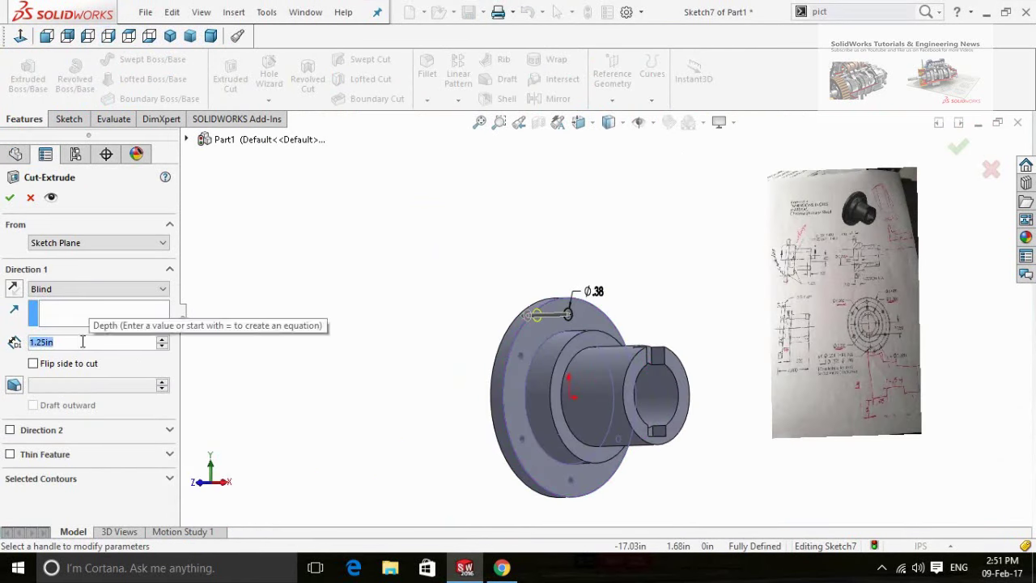
type("0.190")
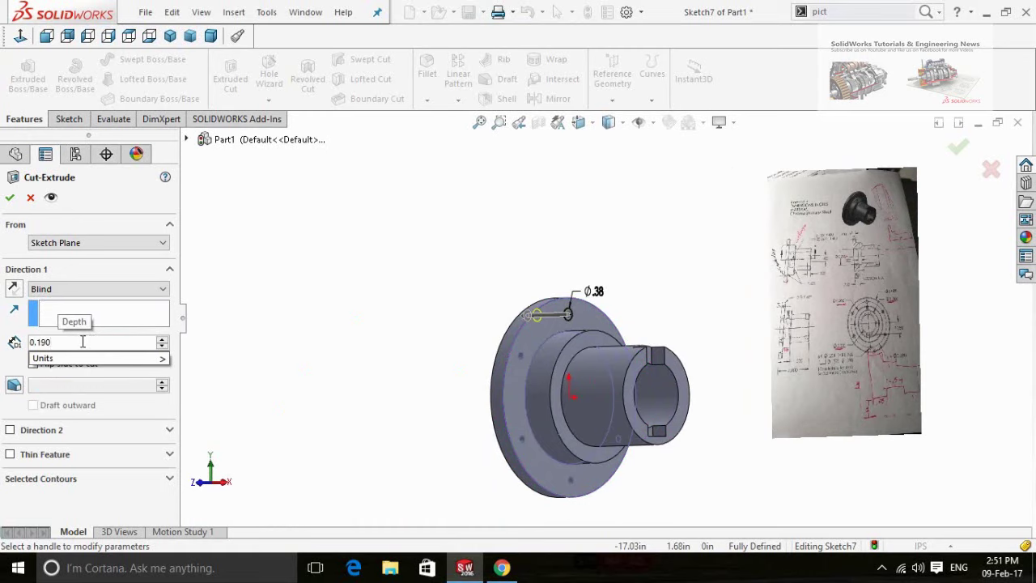
key("Return")
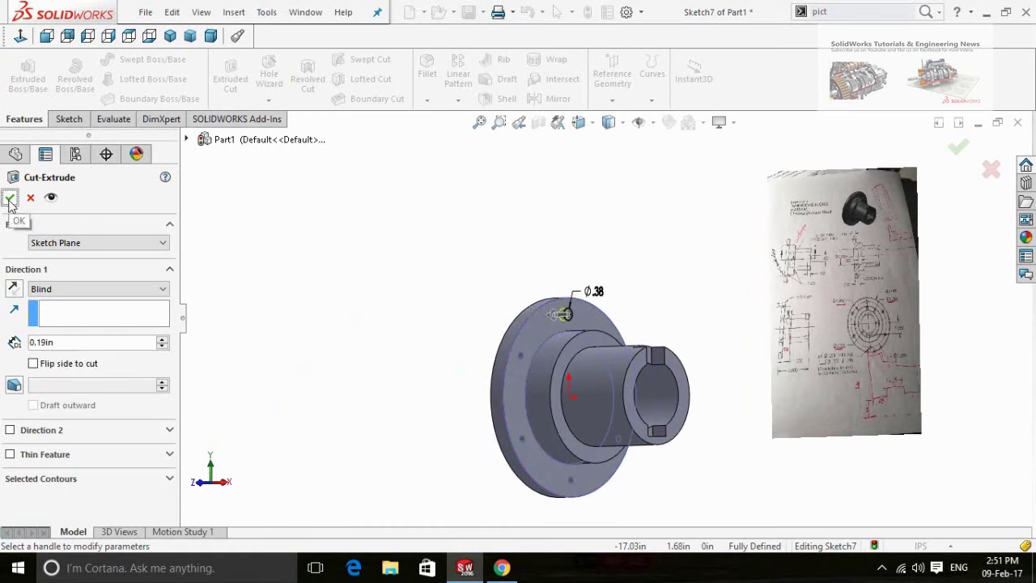
left_click(10, 199)
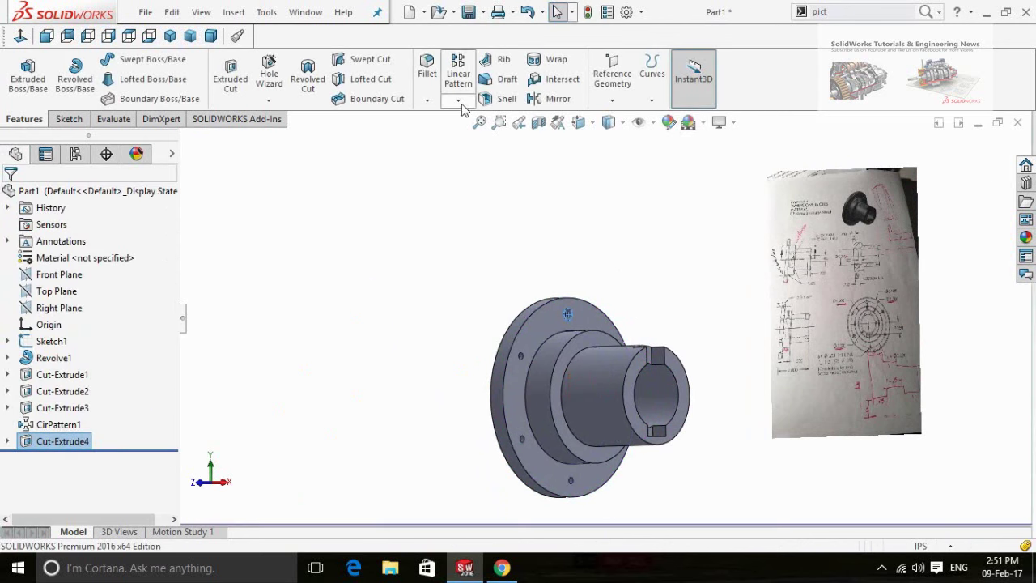
Circular-pattern the counterbore about the flange's outer circular edge with 6 equally spaced instances over 360 degrees
left_click(458, 101)
left_click(482, 155)
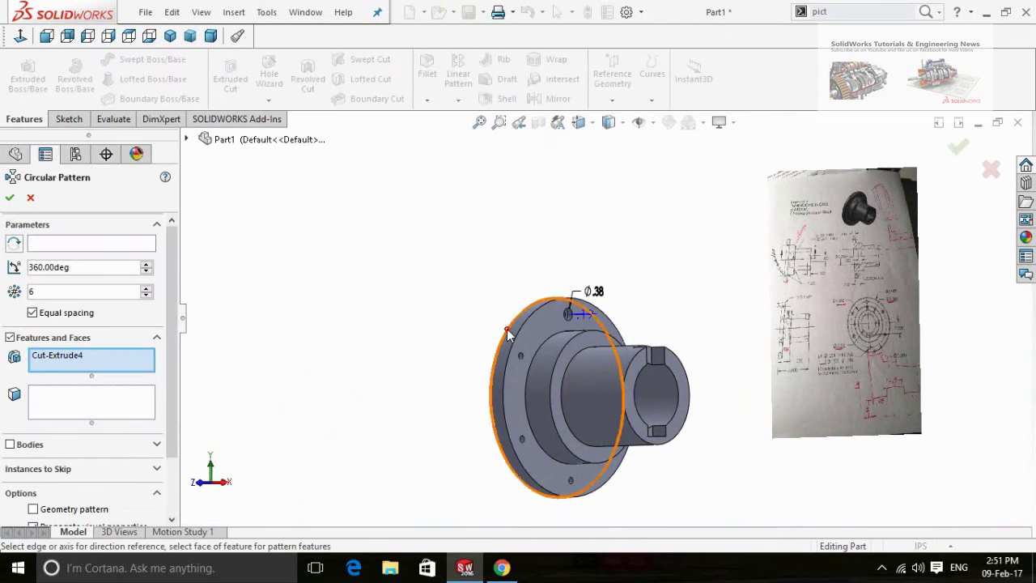
left_click_drag(507, 332, 347, 286)
left_click(63, 244)
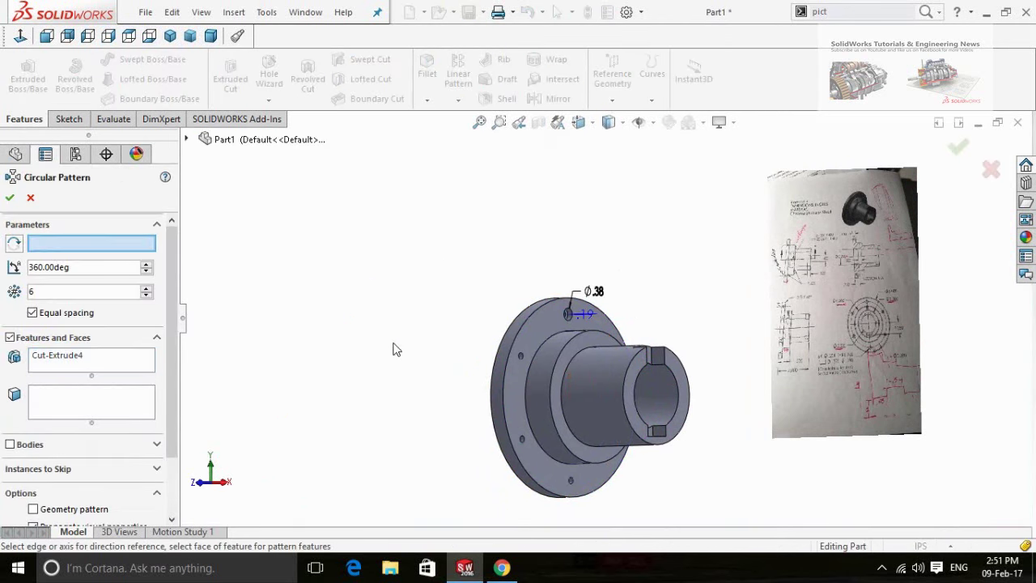
left_click(496, 353)
left_click(9, 197)
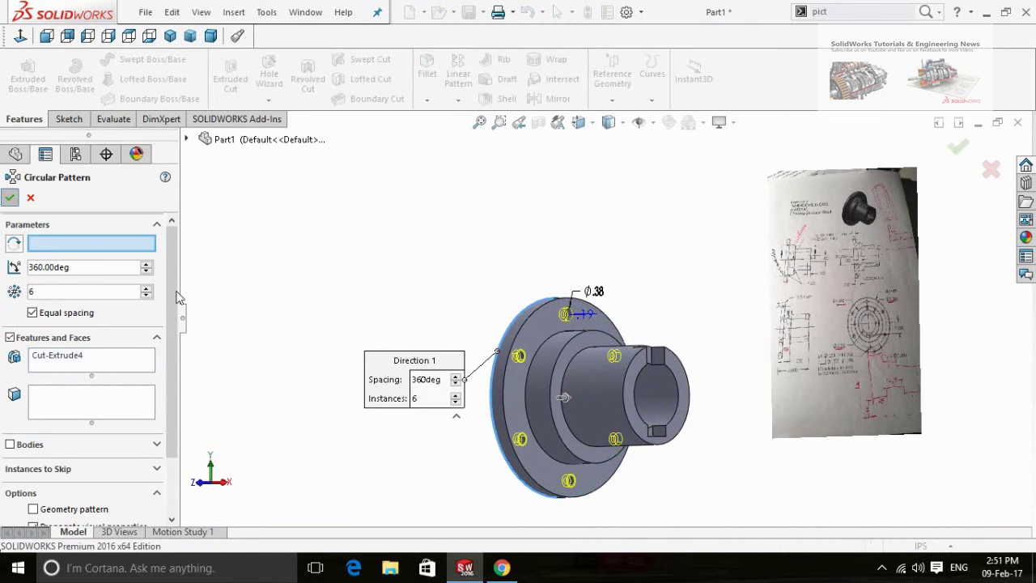
Examine the fillet radius callout and the edges it points to in the reference drawing
scroll(822, 384, "down", 5)
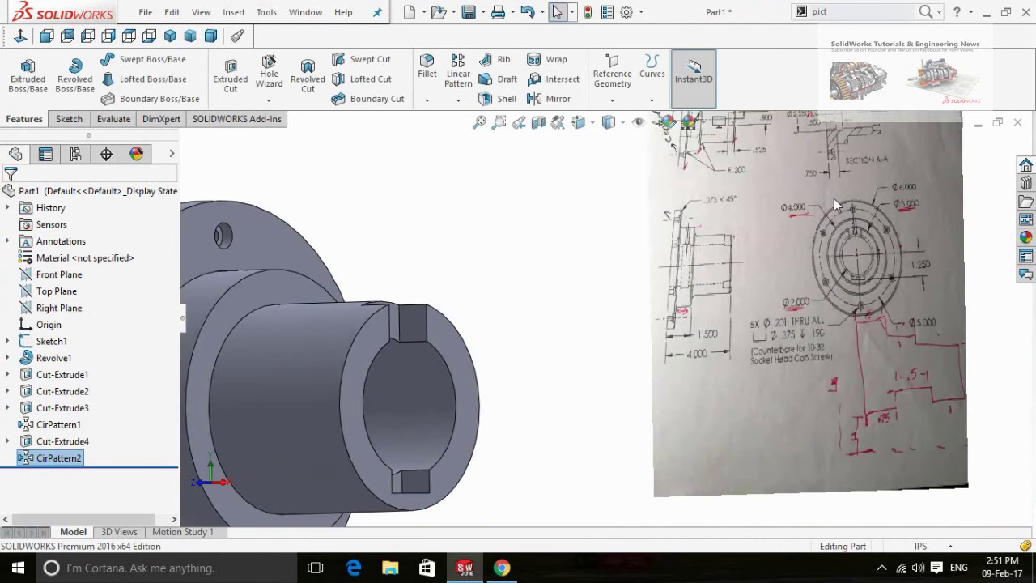
scroll(834, 199, "up", 2)
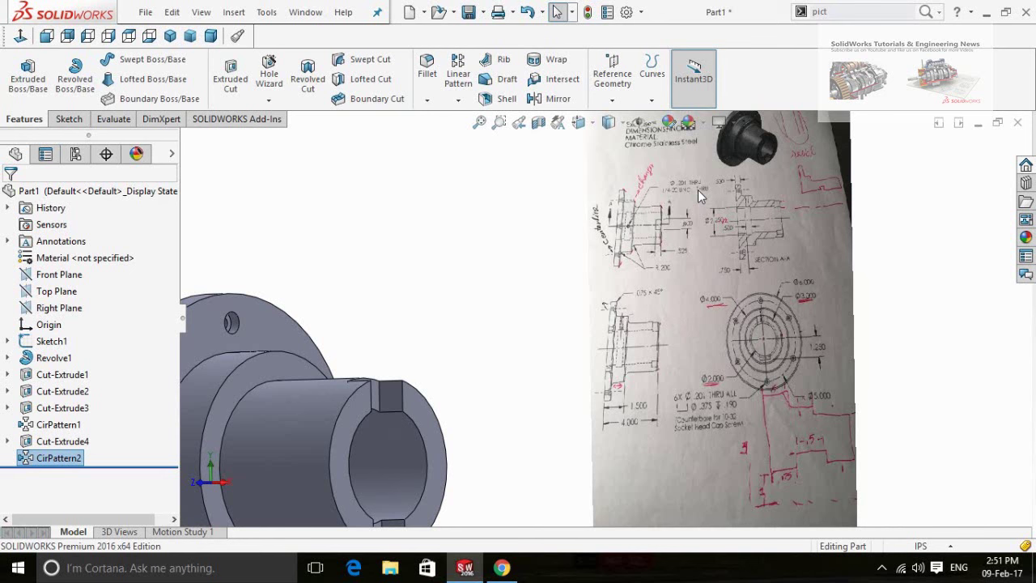
scroll(698, 189, "down", 3)
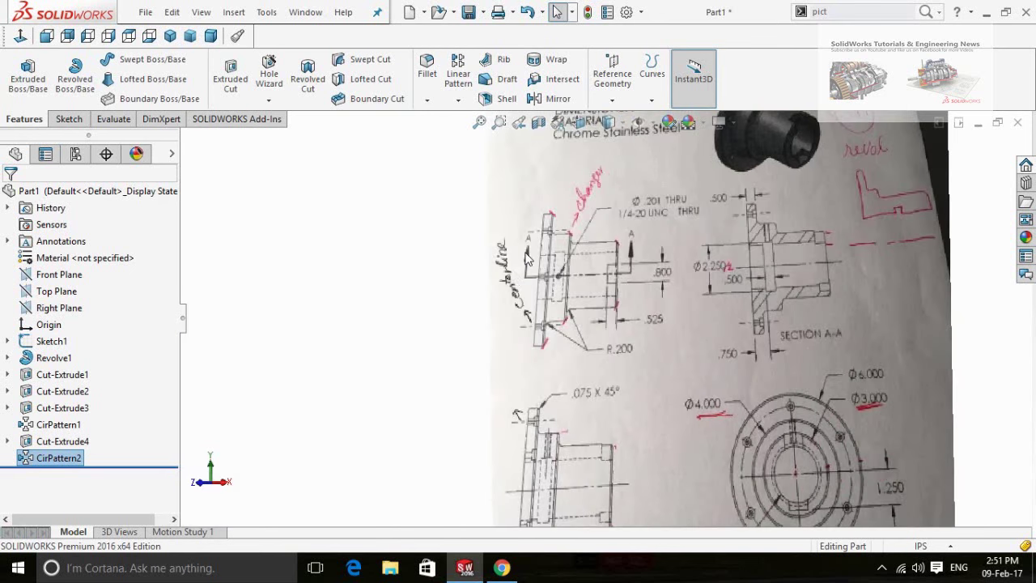
scroll(527, 257, "up", 2)
scroll(602, 324, "down", 4)
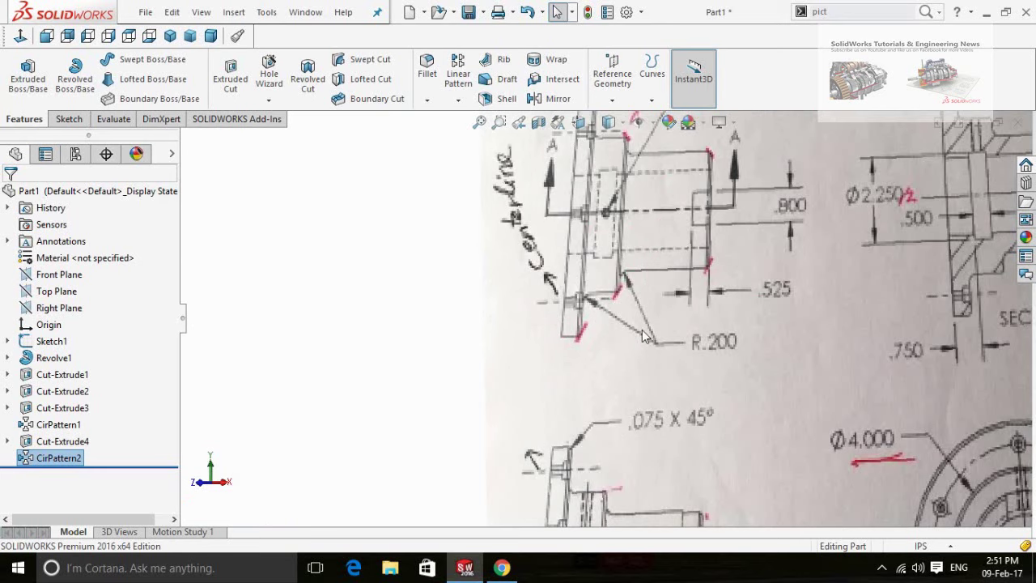
key("f")
left_click(354, 194)
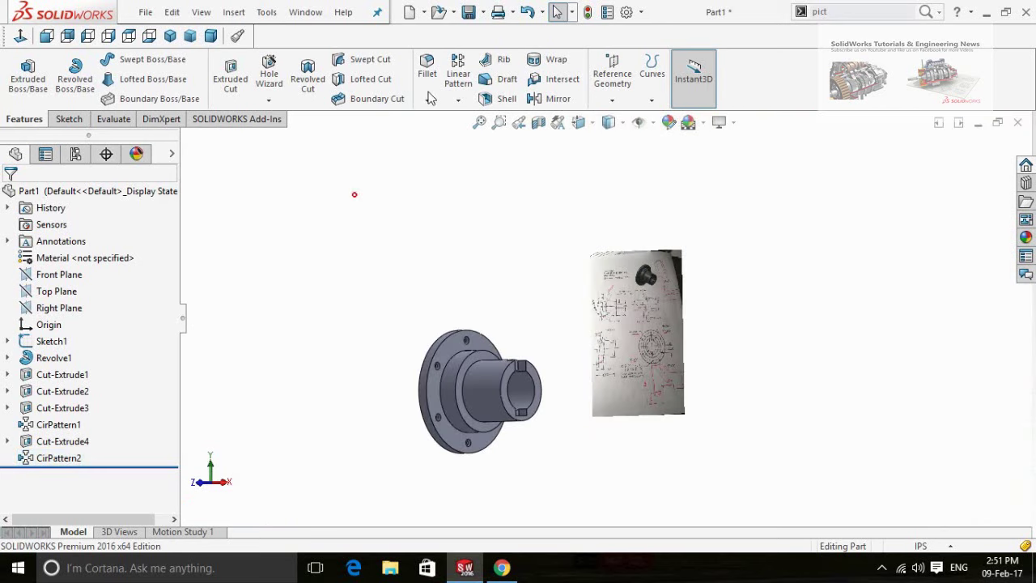
Fillet the two circular inner corners, where the flange meets the raised step and the step meets the hub, with a 0.2 in radius
left_click(425, 74)
scroll(446, 394, "down", 3)
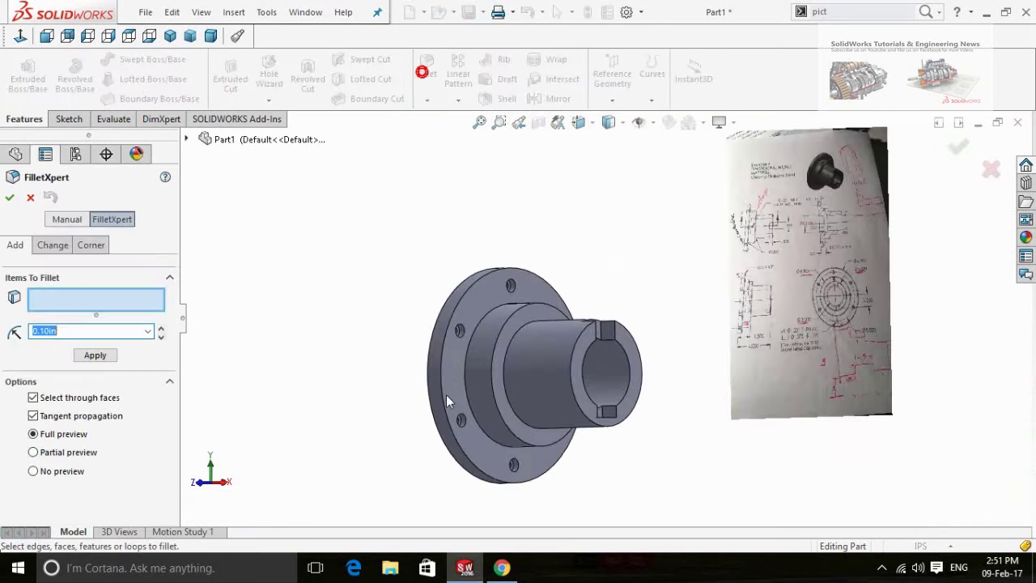
left_click(477, 376)
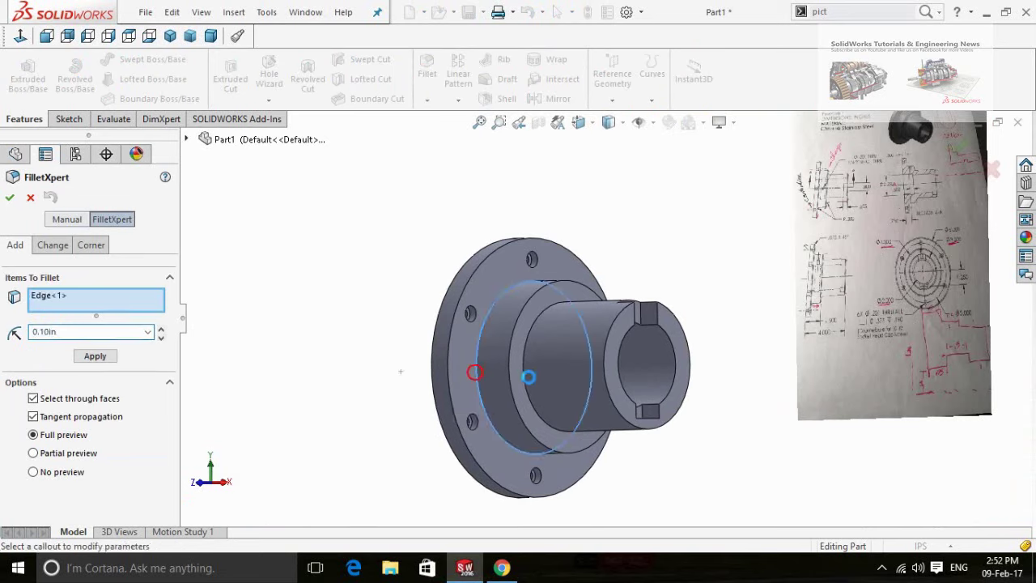
left_click(525, 387)
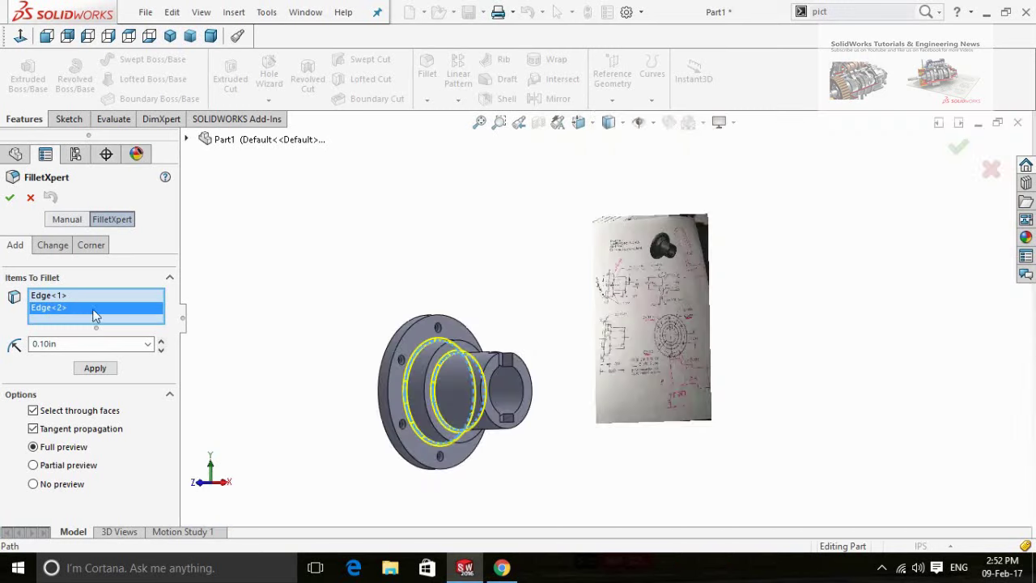
left_click(93, 346)
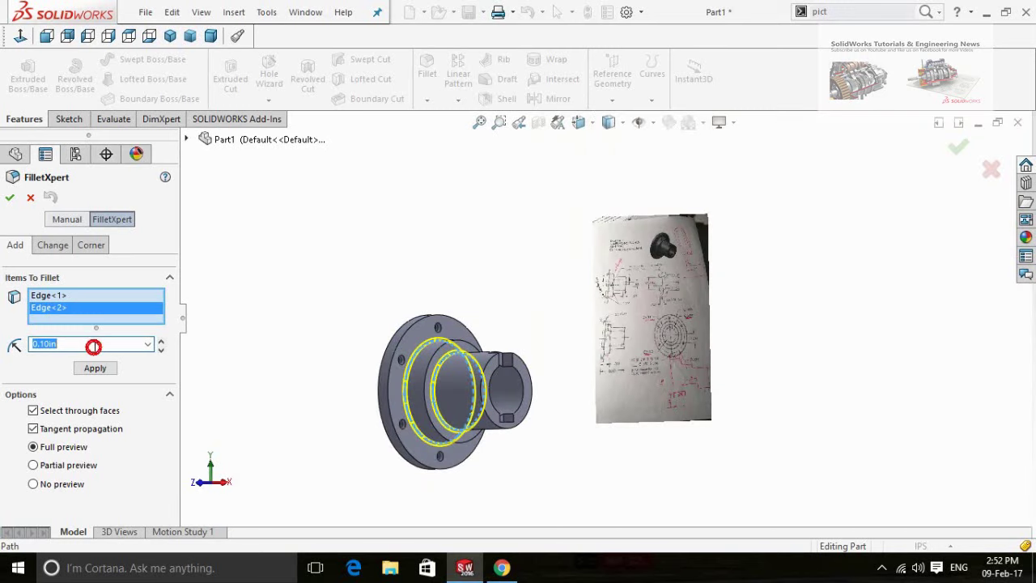
type("0.2")
left_click(280, 330)
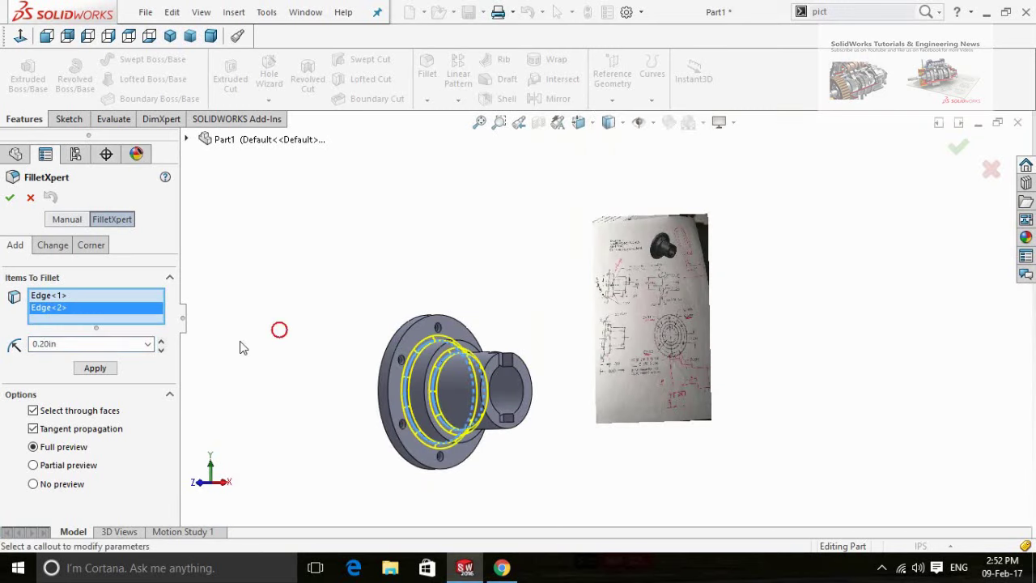
left_click(9, 196)
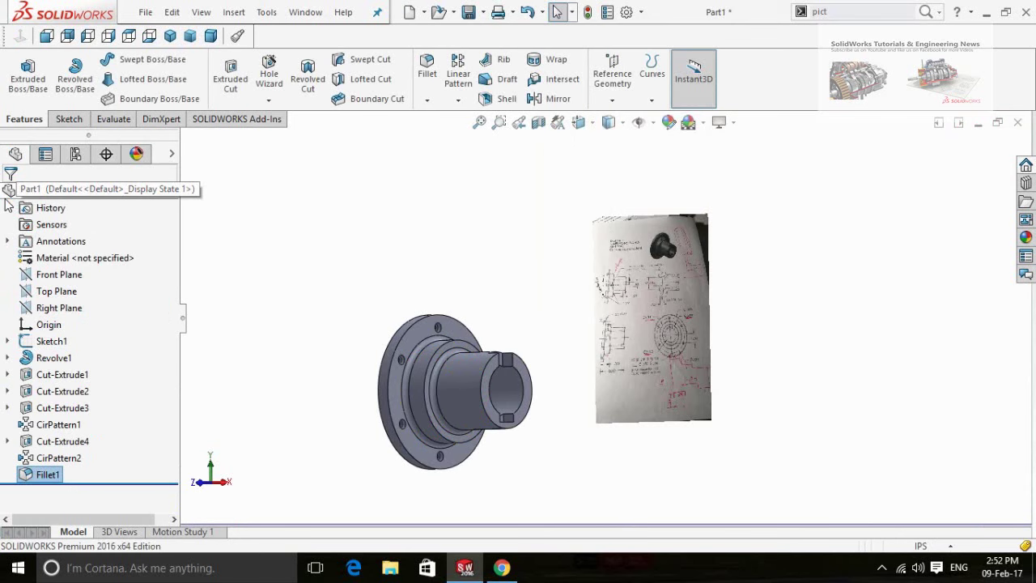
Set up an Angle distance chamfer of 0.075 in at 45° on the outer front edges of the flange and the raised step
scroll(429, 384, "down", 4)
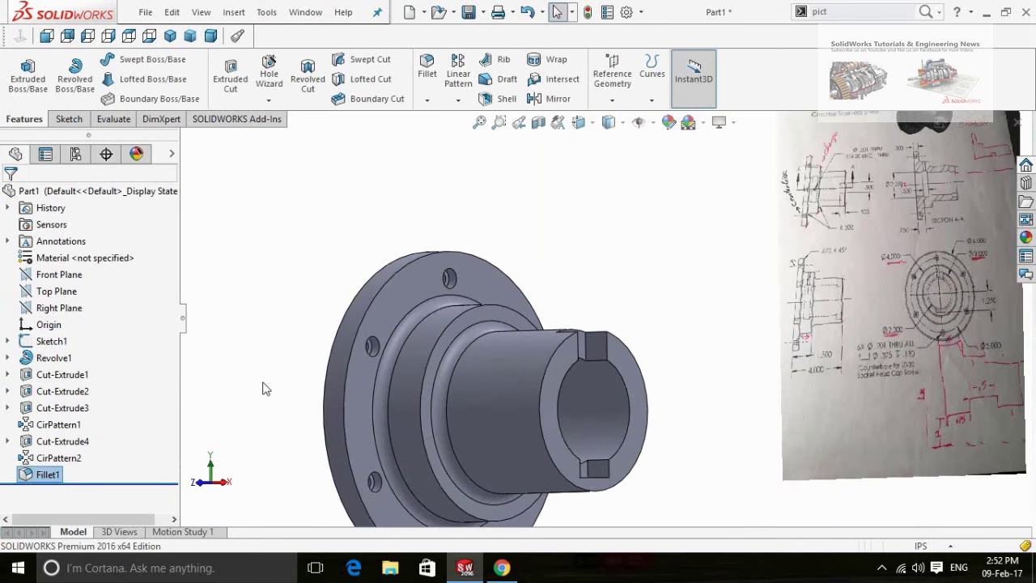
mouse_move(266, 389)
middle_mouse_down()
mouse_move(316, 378)
mouse_move(277, 382)
middle_mouse_up()
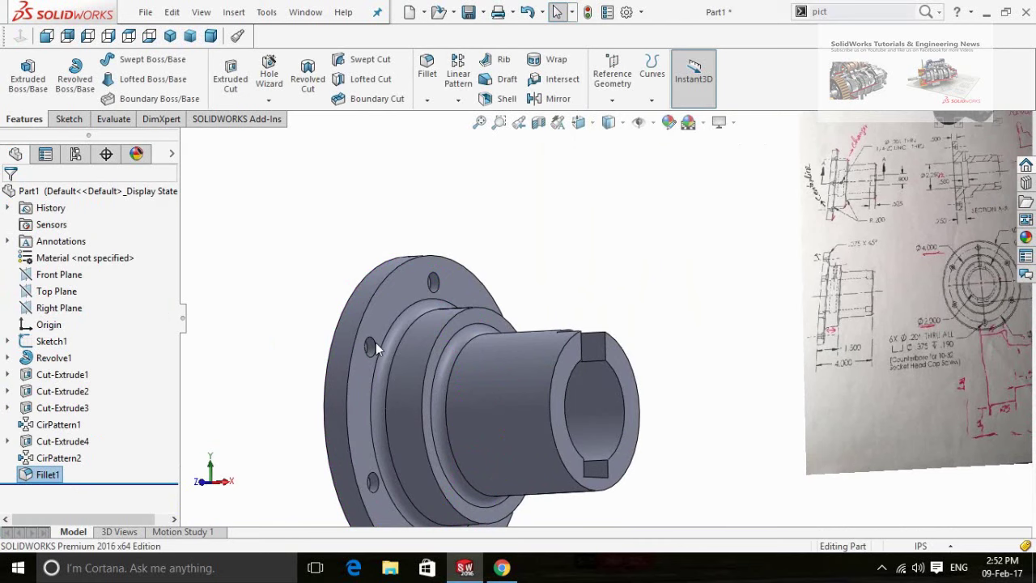
scroll(327, 289, "up", 2)
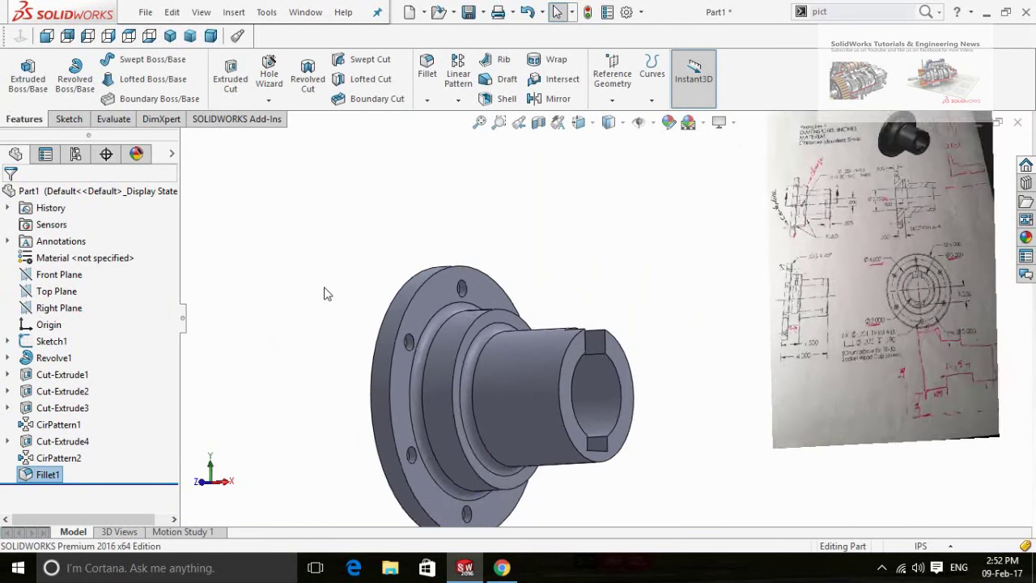
left_click(428, 103)
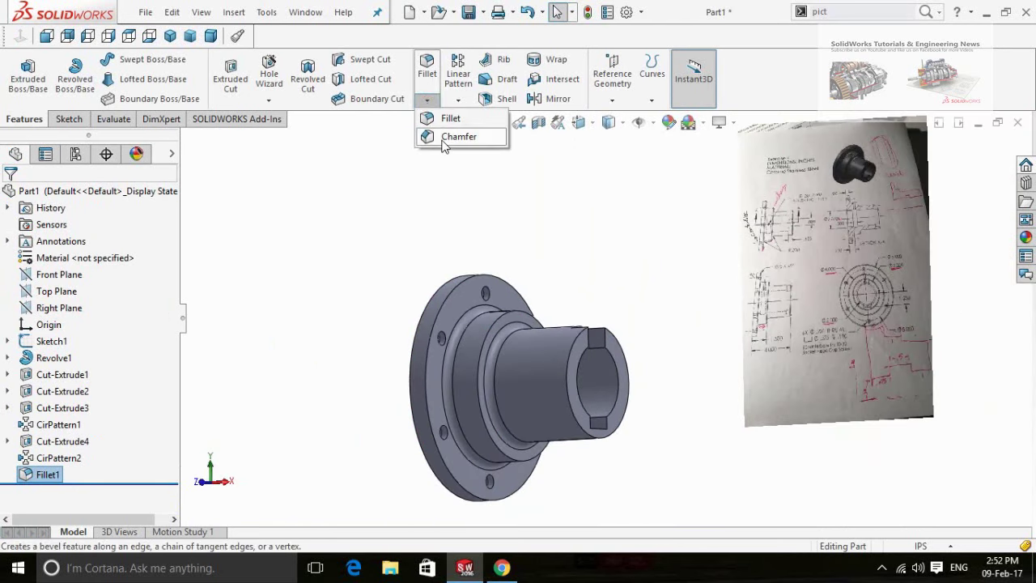
left_click(444, 140)
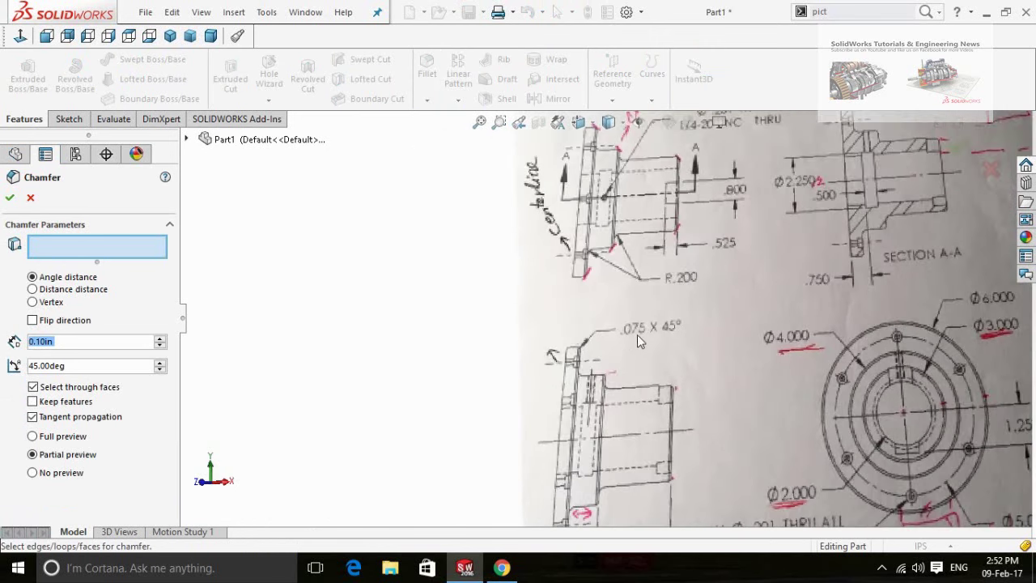
scroll(368, 344, "down", 4)
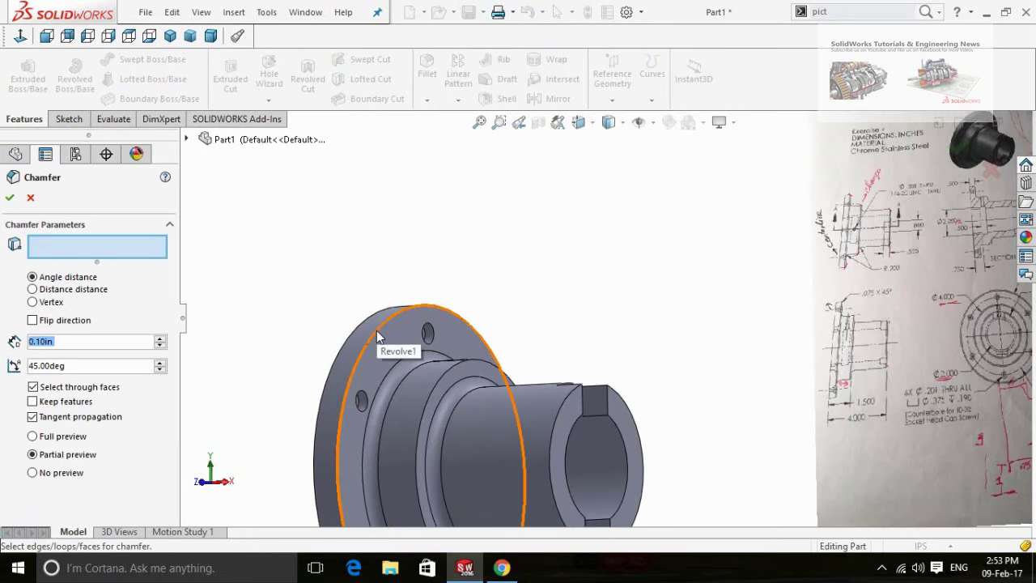
left_click(377, 332)
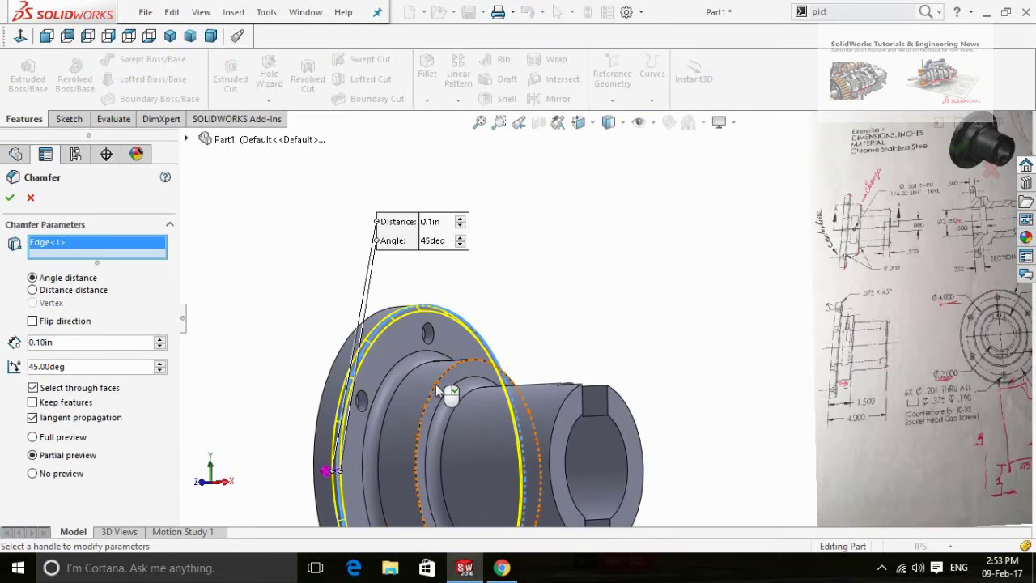
left_click(437, 389)
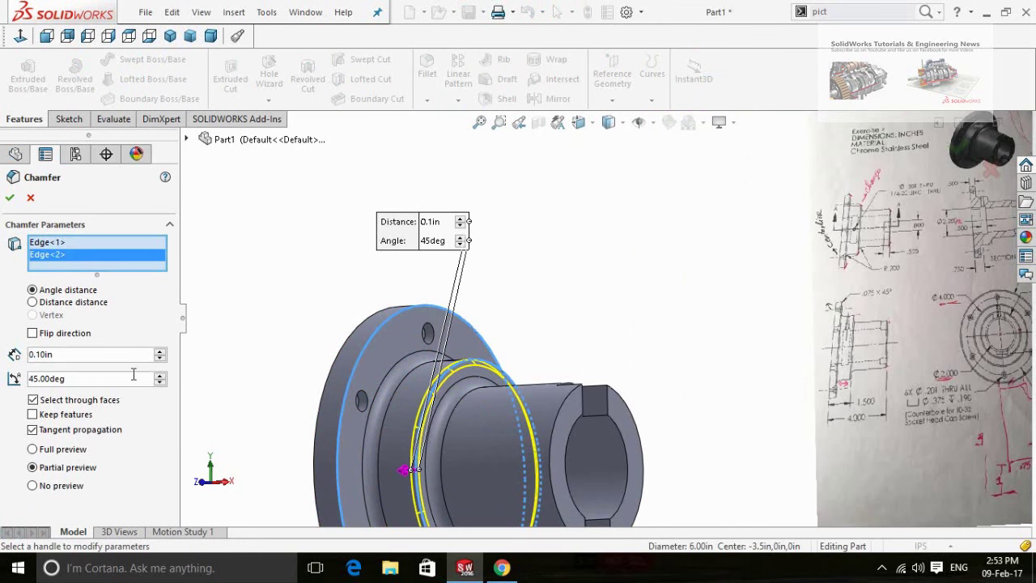
double_click(64, 357)
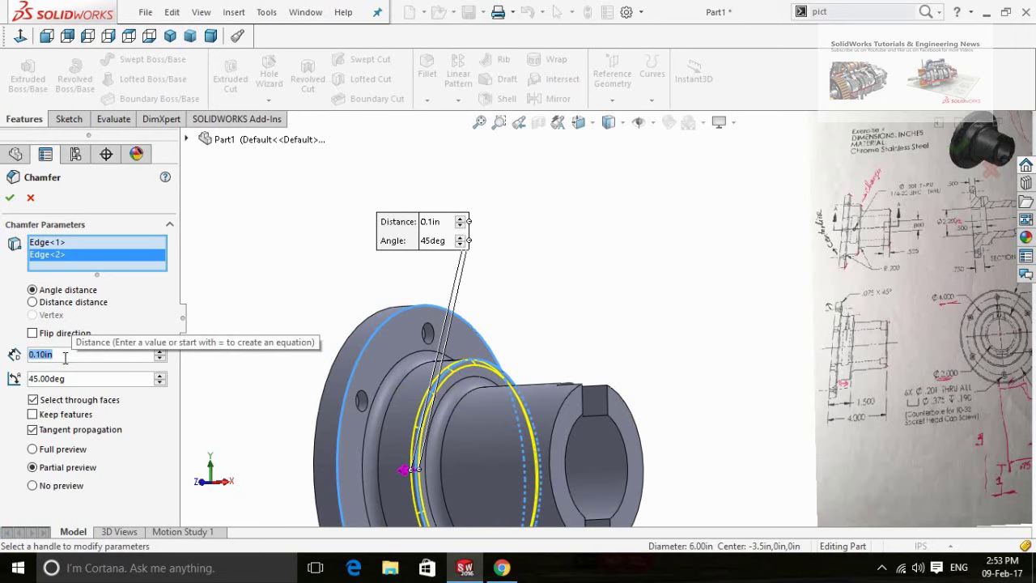
type("0.")
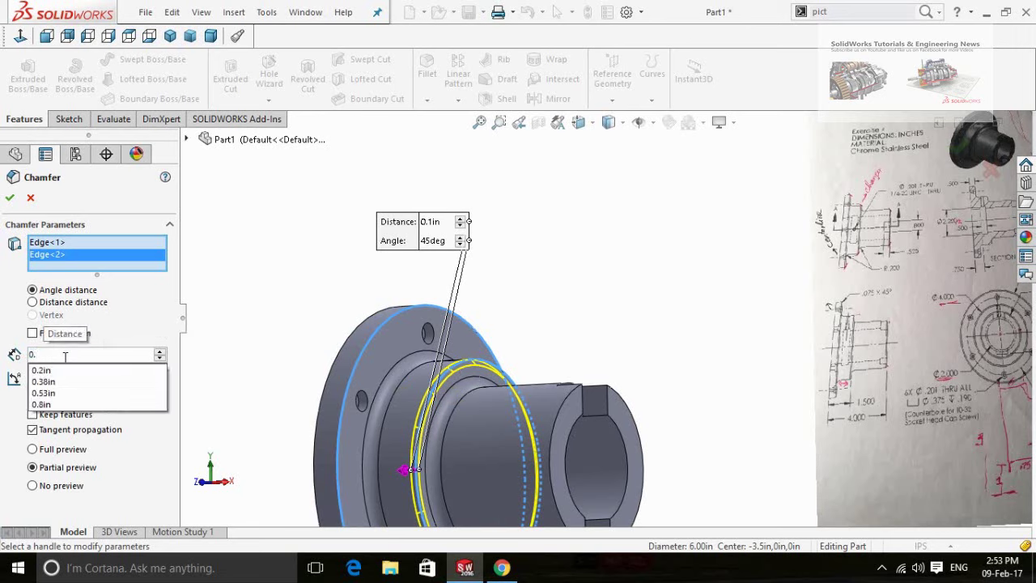
type("075")
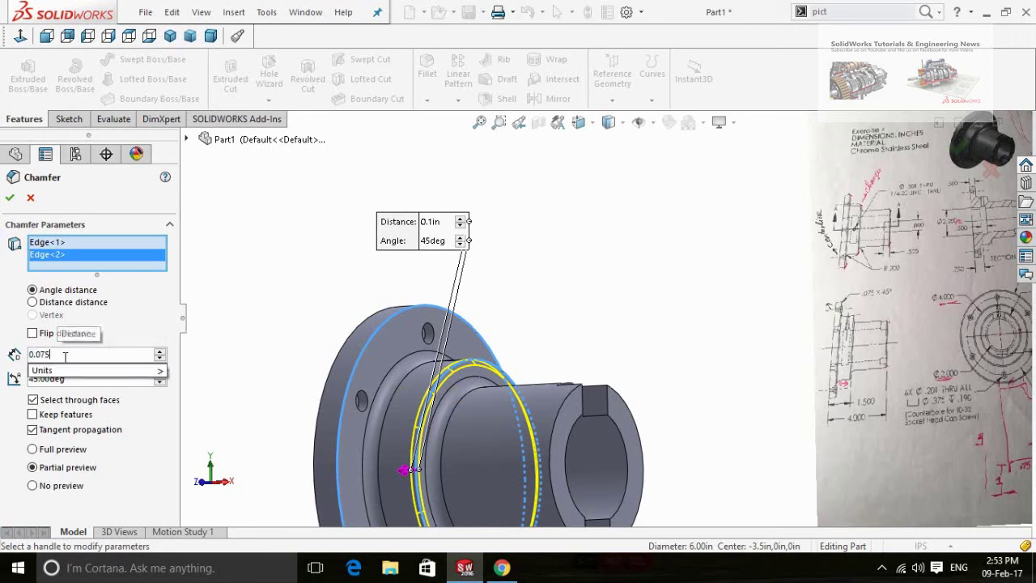
key("Return")
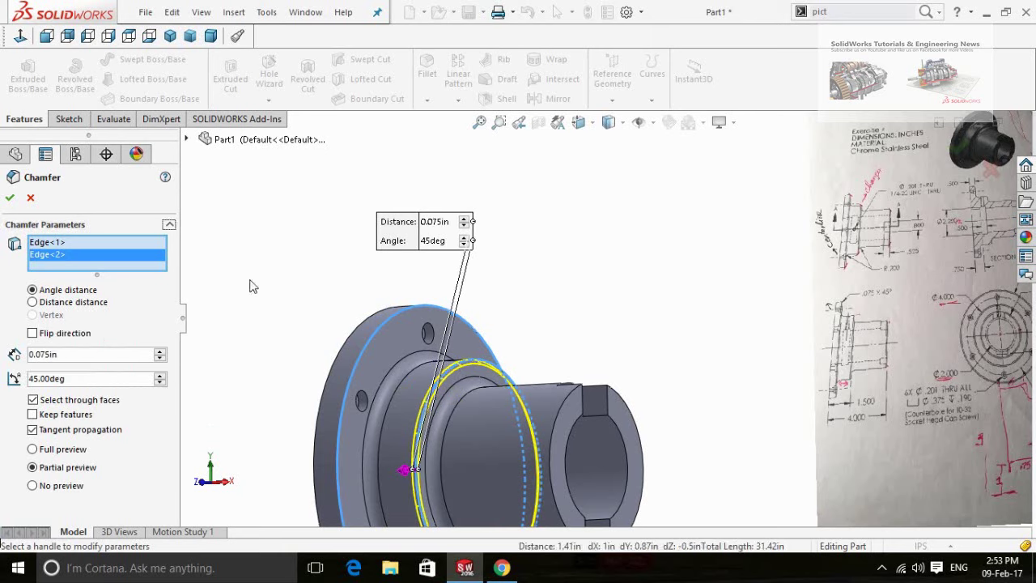
left_click(406, 318)
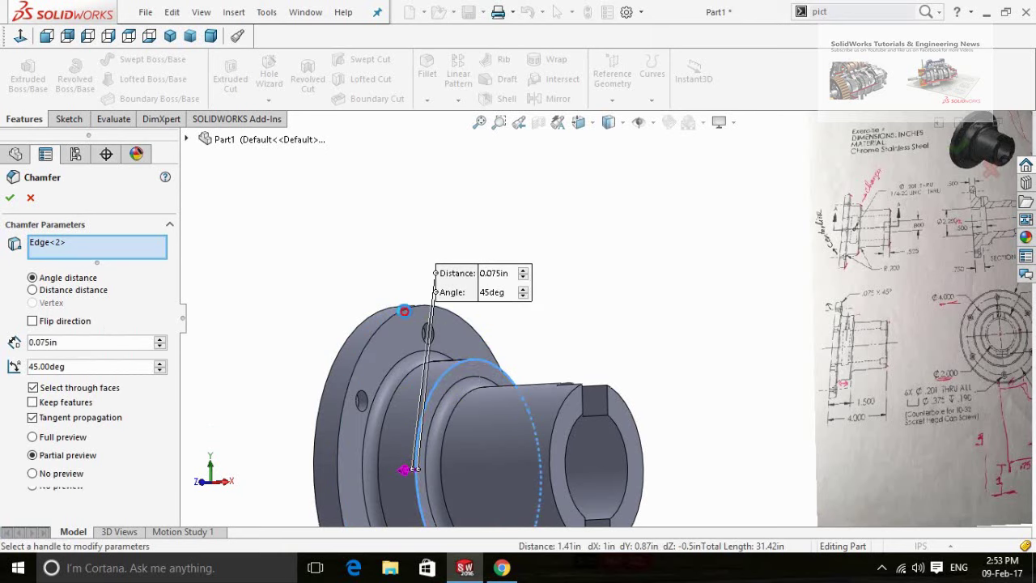
left_click(406, 317)
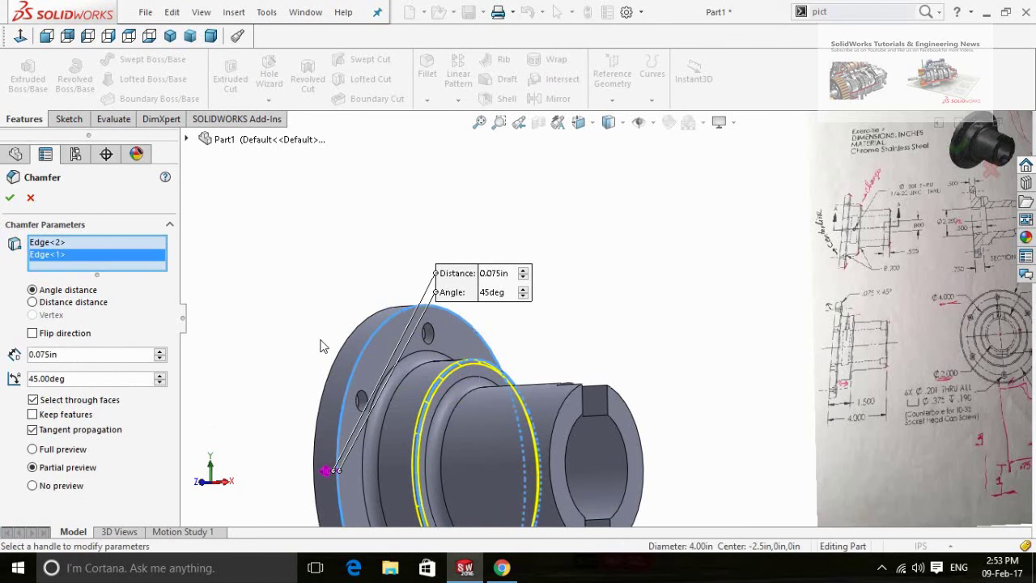
mouse_move(321, 347)
middle_mouse_down()
mouse_move(370, 377)
mouse_move(326, 375)
mouse_move(354, 394)
middle_mouse_up()
left_click(93, 302)
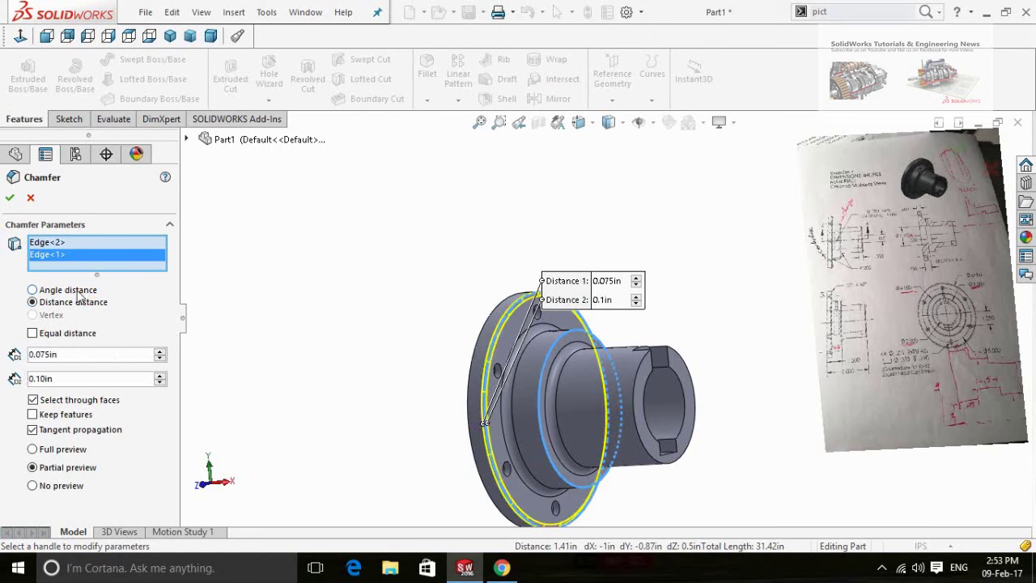
left_click(79, 292)
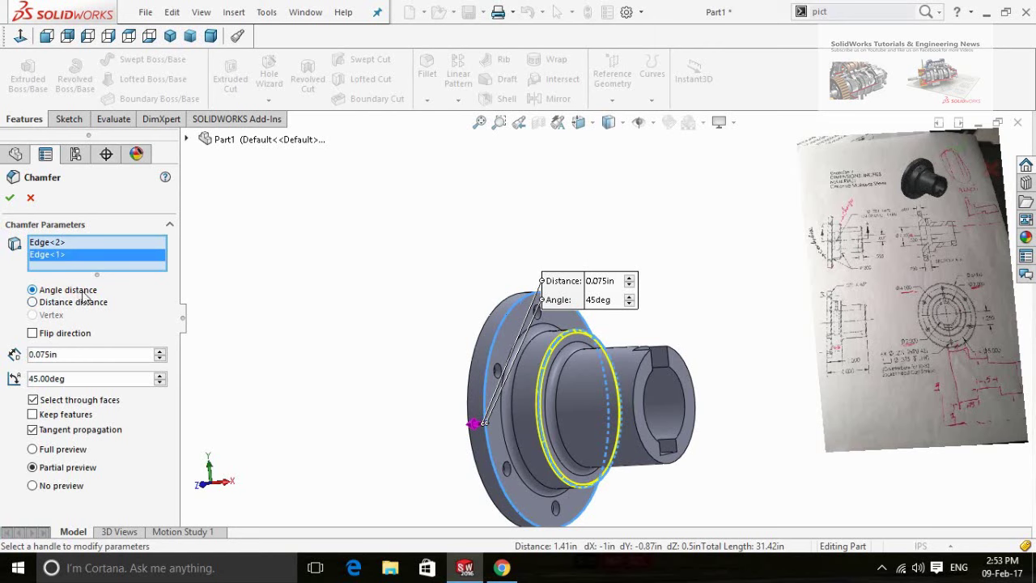
Apply the chamfer to both selected edges and inspect the complete hub
scroll(559, 361, "down", 3)
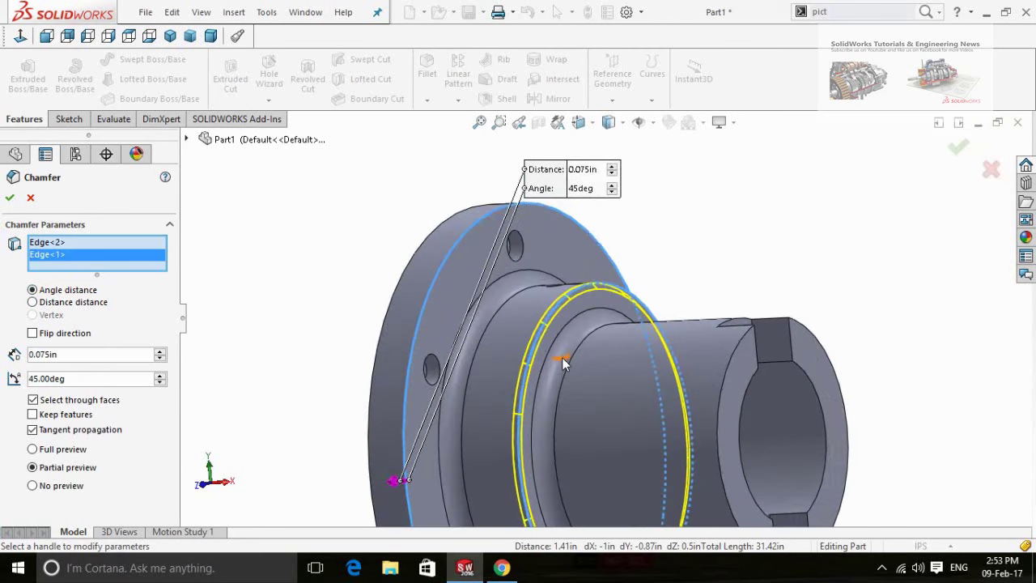
scroll(558, 356, "down", 1)
scroll(537, 329, "up", 1)
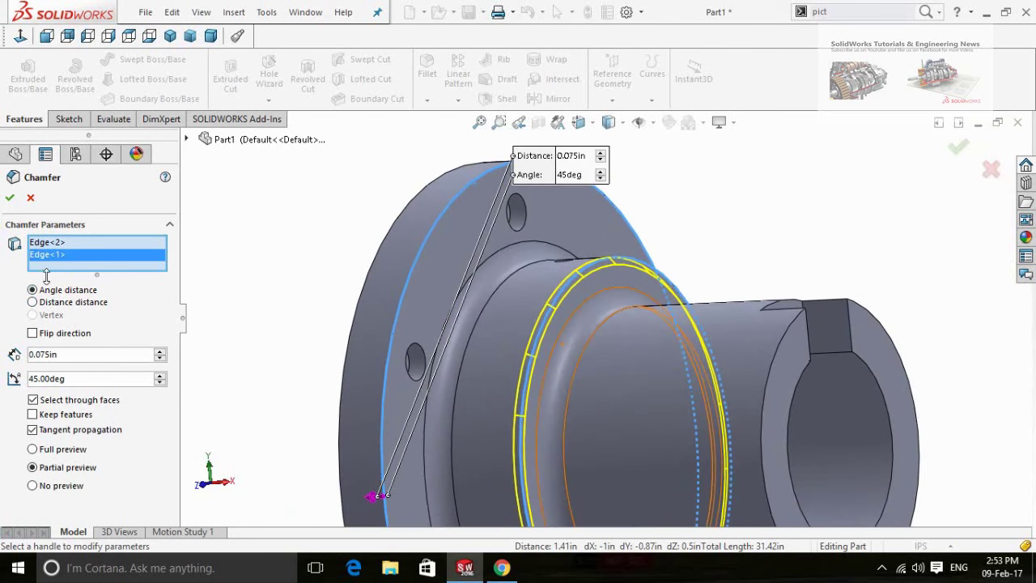
left_click(8, 199)
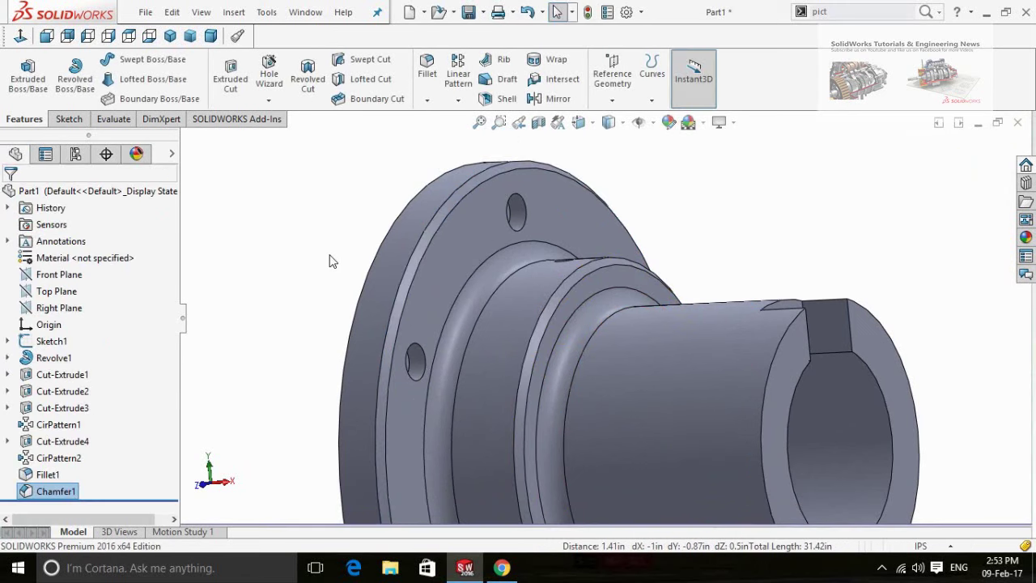
scroll(389, 308, "up", 2)
mouse_move(388, 307)
middle_mouse_down()
mouse_move(389, 236)
mouse_move(403, 350)
mouse_move(394, 373)
mouse_move(382, 340)
middle_mouse_up()
scroll(387, 310, "up", 2)
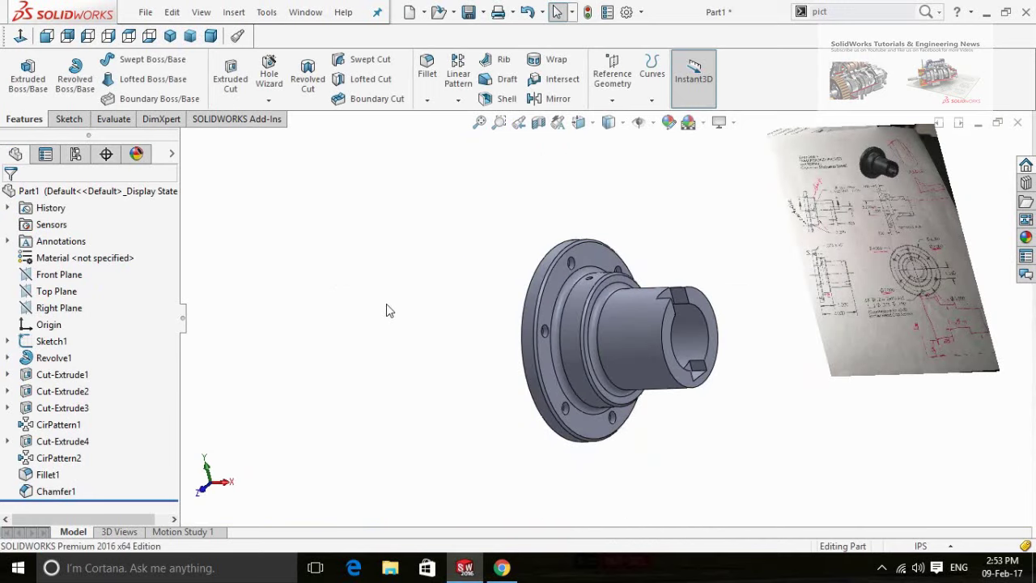